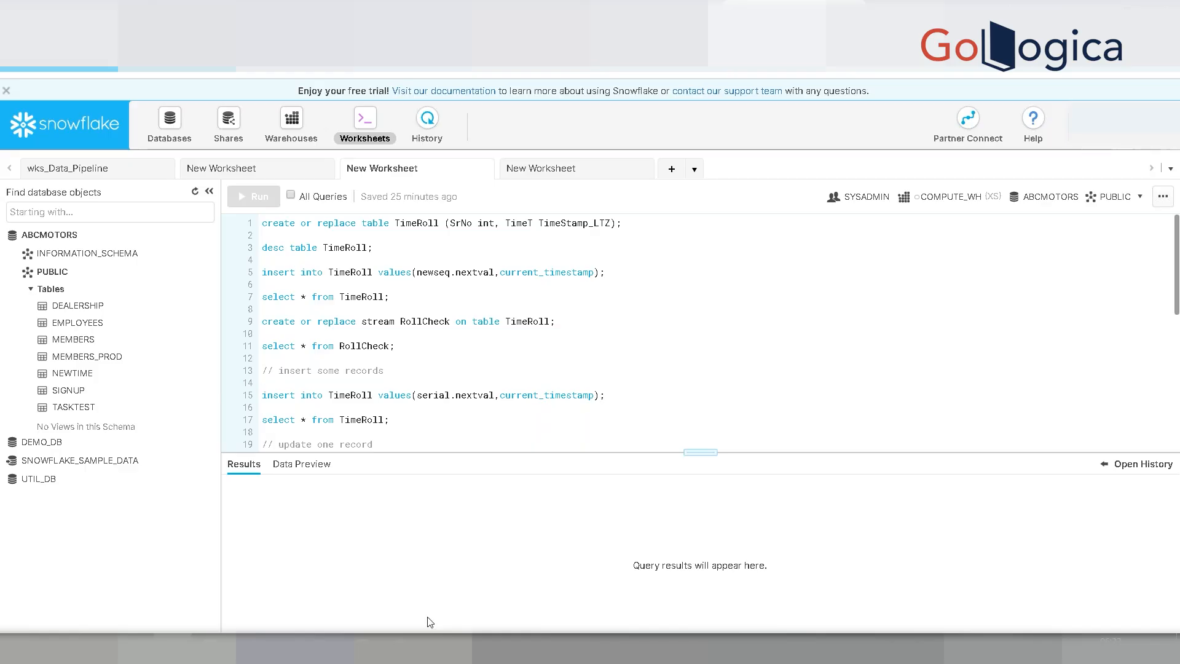
- Switch to the Python console and review the earlier Snowflake commands, from the row printing back to the connector import
{"action": "left_click", "coordinate": [438, 649]}
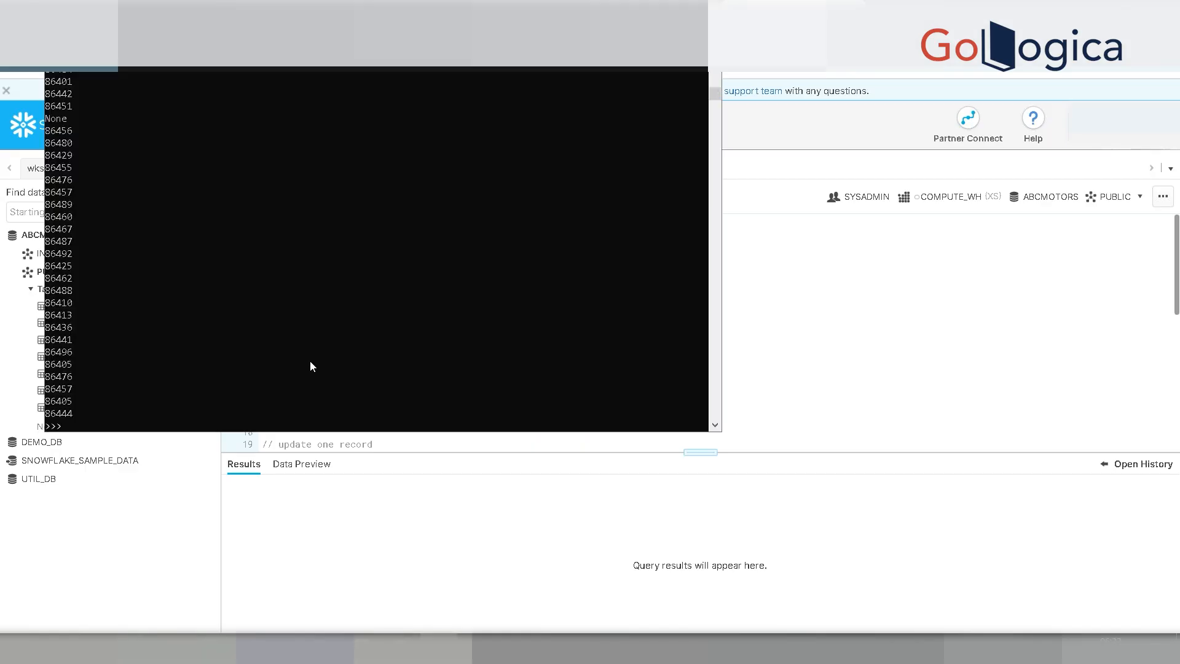
{"action": "key", "text": "Up"}
{"action": "key", "text": "Up"}
{"action": "key", "text": "Up"}
{"action": "key", "text": "Up"}
{"action": "key", "text": "Up"}
{"action": "key", "text": "Up"}
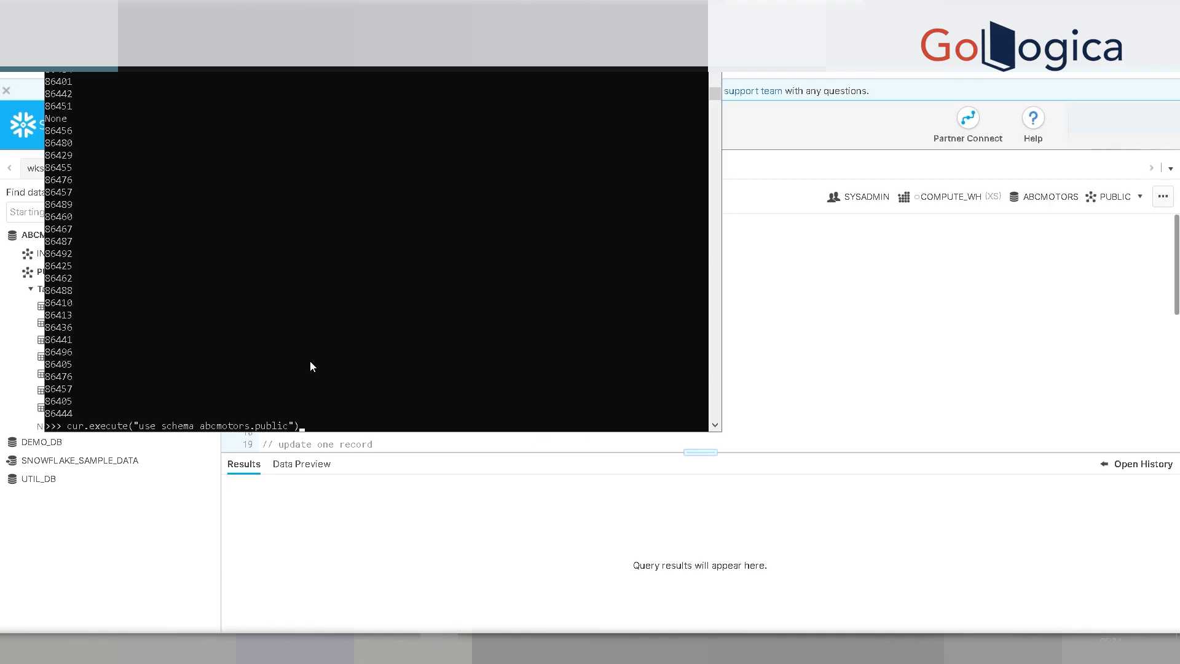
{"action": "key", "text": "Up"}
{"action": "key", "text": "Up"}
{"action": "key", "text": "Up"}
{"action": "key", "text": "Up"}
{"action": "key", "text": "Up"}
{"action": "key", "text": "Up"}
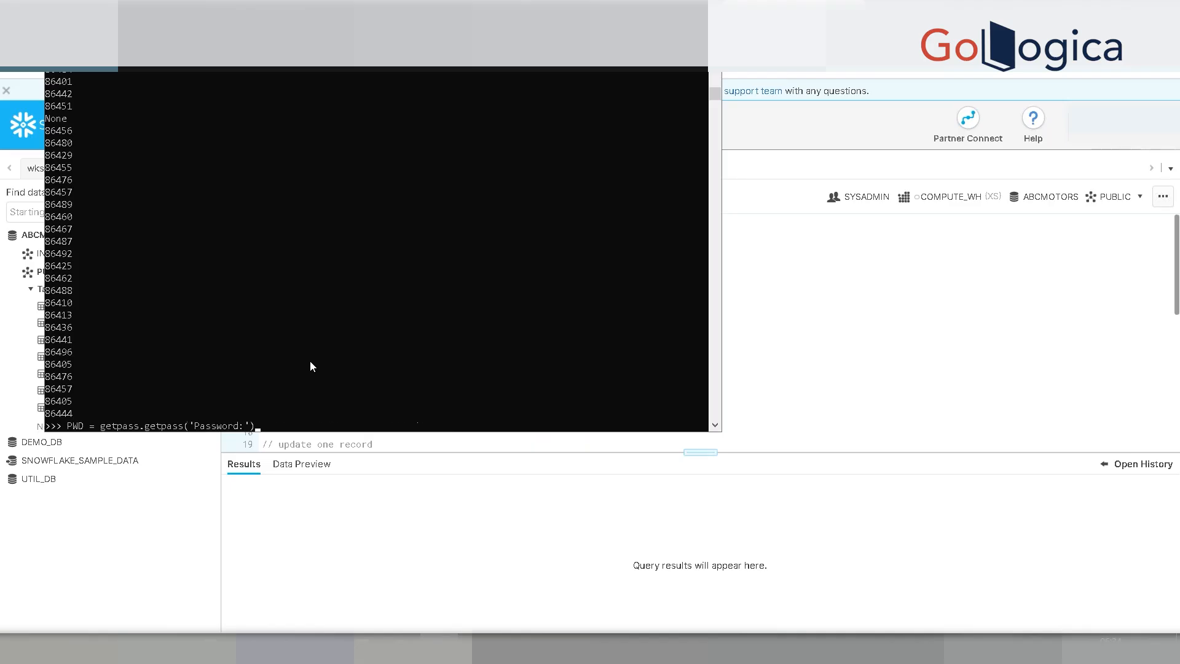
{"action": "key", "text": "Up"}
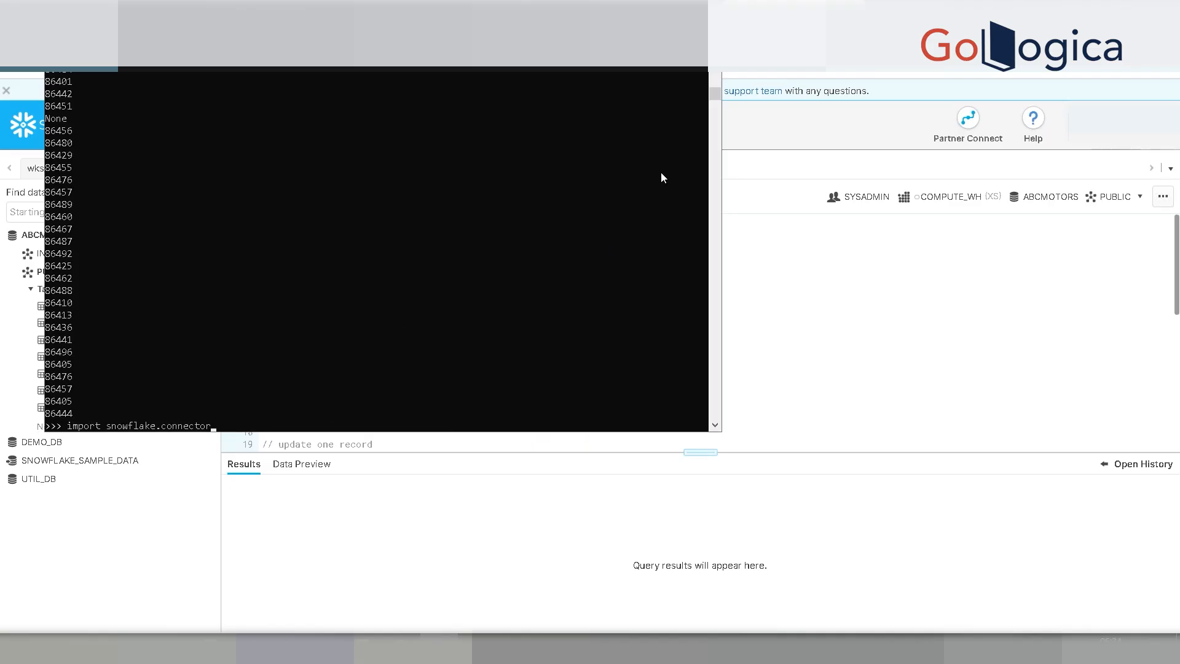
{"action": "key", "text": "Down"}
{"action": "key", "text": "Down"}
{"action": "key", "text": "Down"}
{"action": "key", "text": "Down"}
{"action": "key", "text": "Down"}
{"action": "key", "text": "Down"}
{"action": "key", "text": "Down"}
{"action": "key", "text": "Down"}
{"action": "key", "text": "Down"}
{"action": "key", "text": "Down"}
{"action": "key", "text": "Down"}
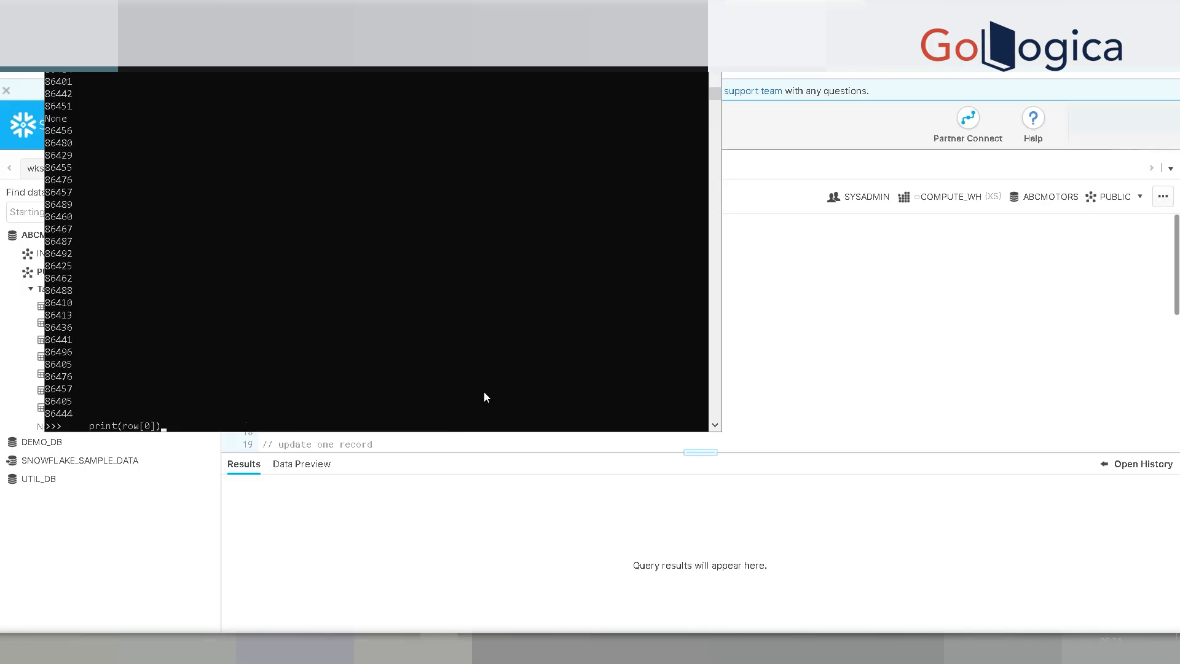
- Clear the recalled print(row[0]) line and exit the Python session
{"action": "key", "text": "BackSpace"}
{"action": "key", "text": "BackSpace"}
{"action": "key", "text": "BackSpace"}
{"action": "key", "text": "BackSpace"}
{"action": "key", "text": "BackSpace"}
{"action": "key", "text": "BackSpace"}
{"action": "key", "text": "BackSpace"}
{"action": "key", "text": "BackSpace"}
{"action": "key", "text": "BackSpace"}
{"action": "key", "text": "BackSpace"}
{"action": "key", "text": "BackSpace"}
{"action": "key", "text": "BackSpace"}
{"action": "key", "text": "BackSpace"}
{"action": "key", "text": "BackSpace"}
{"action": "key", "text": "BackSpace"}
{"action": "key", "text": "BackSpace"}
{"action": "key", "text": "ctrl+z"}
{"action": "key", "text": "Return"}
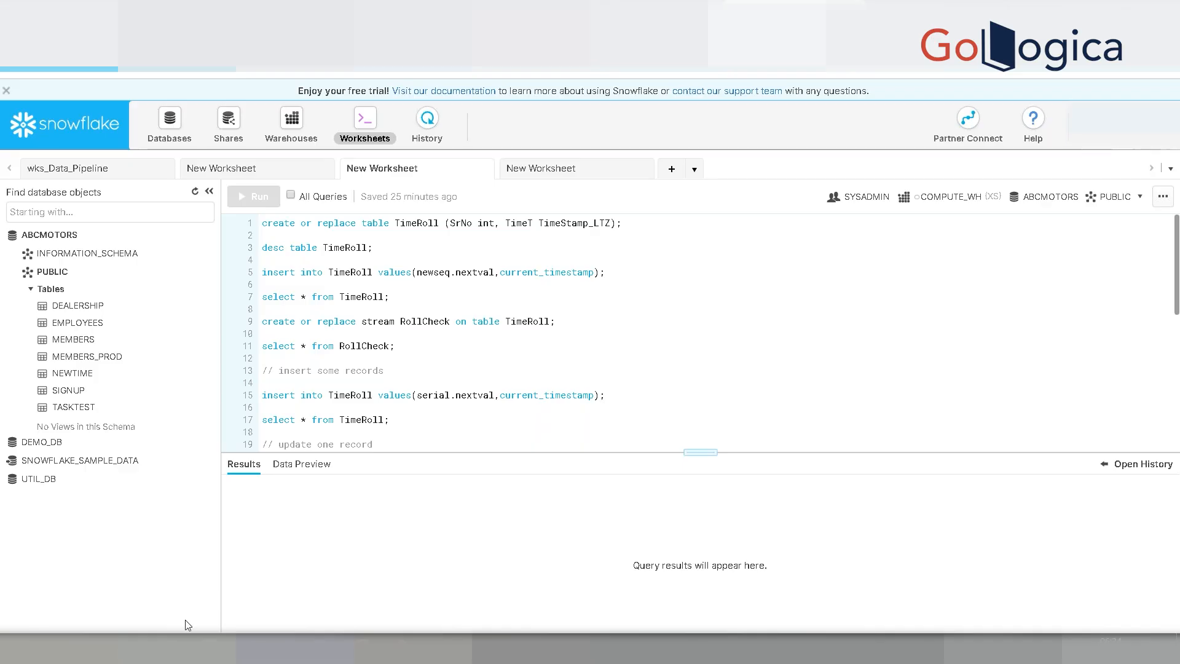
- Switch to GetEmpName.py in Notepad and examine the snowflake.connector import at the start of the script
{"action": "left_click", "coordinate": [430, 649]}
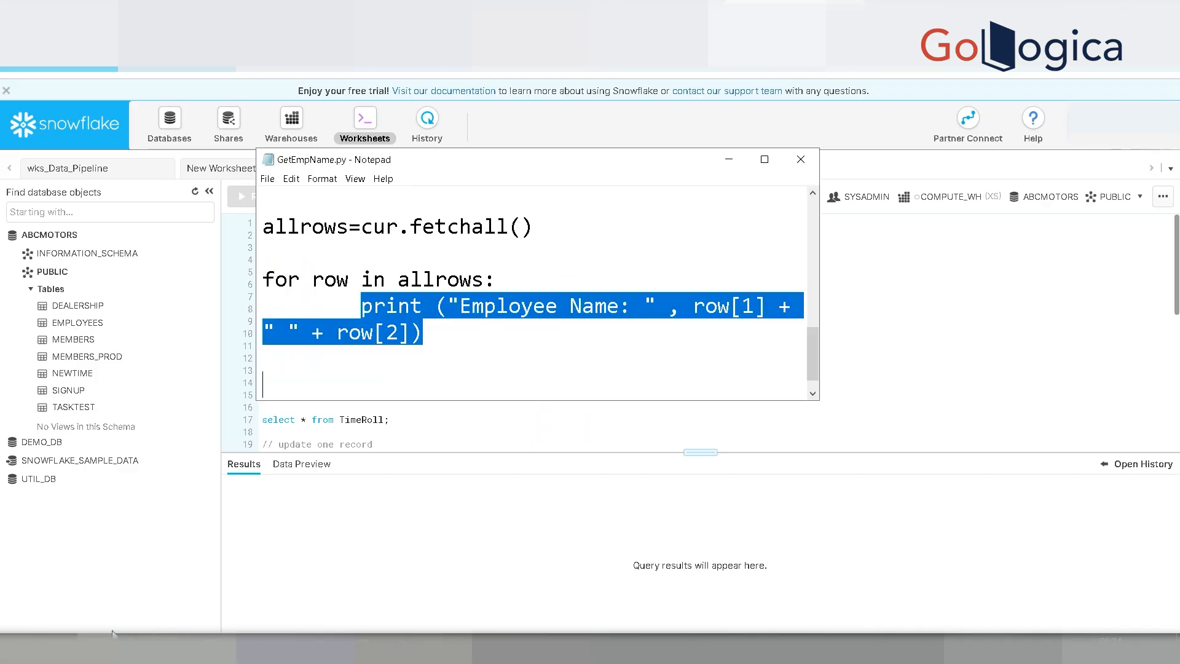
{"action": "left_click", "coordinate": [509, 364]}
{"action": "key", "text": "ctrl+Home"}
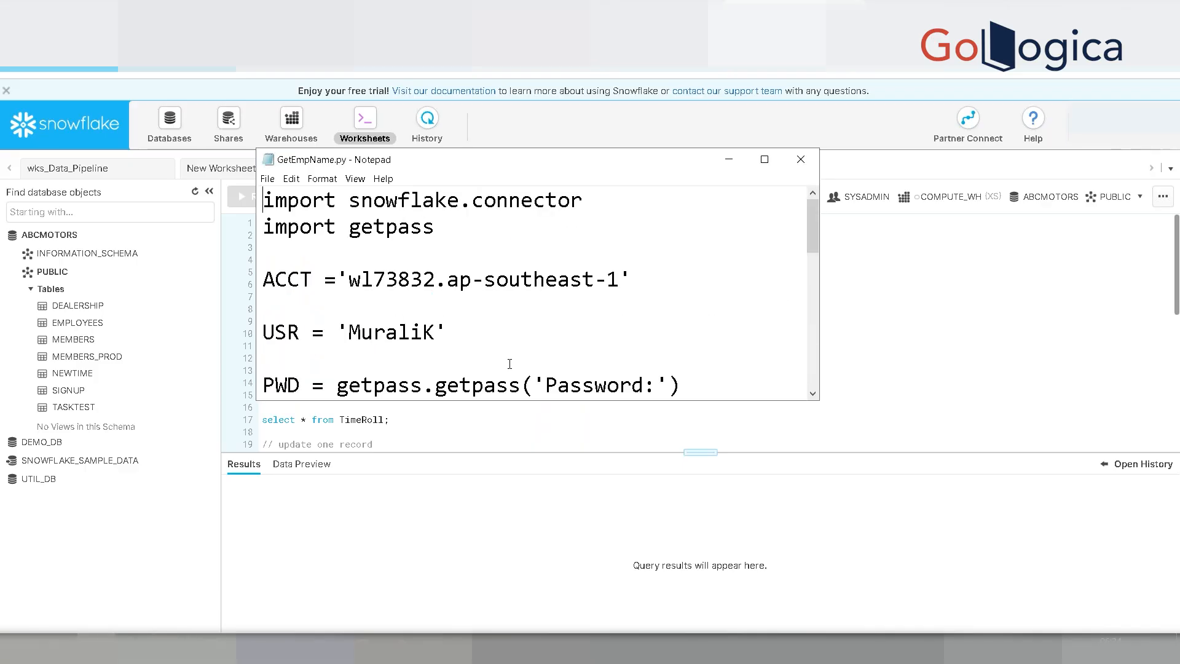
{"action": "key", "text": "Down"}
{"action": "key", "text": "Up"}
{"action": "key", "text": "shift+End"}
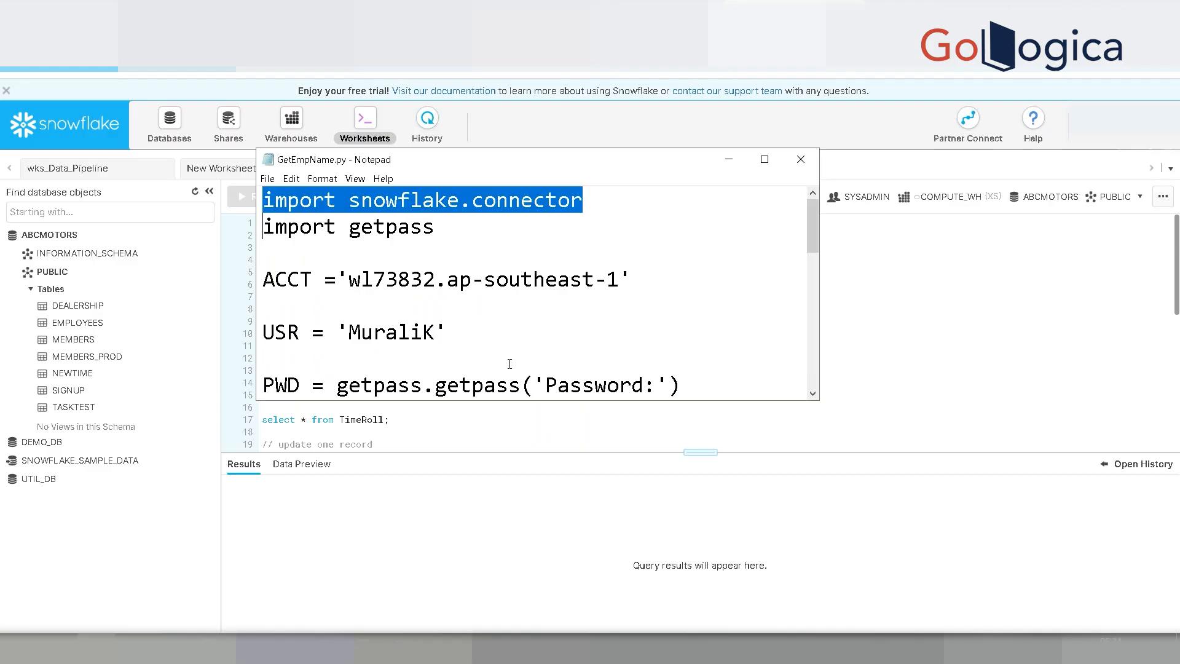
- Examine the snowflake.connector.connect statement and its user, password and account arguments in the script
{"action": "key", "text": "Down"}
{"action": "key", "text": "Down"}
{"action": "key", "text": "Down"}
{"action": "key", "text": "Down"}
{"action": "key", "text": "Down"}
{"action": "key", "text": "Down"}
{"action": "key", "text": "Down"}
{"action": "key", "text": "Down"}
{"action": "key", "text": "Down"}
{"action": "key", "text": "Down"}
{"action": "key", "text": "Down"}
{"action": "key", "text": "Down"}
{"action": "key", "text": "Down"}
{"action": "key", "text": "Down"}
{"action": "key", "text": "Up"}
{"action": "key", "text": "Up"}
{"action": "key", "text": "Up"}
{"action": "key", "text": "Up"}
{"action": "key", "text": "Up"}
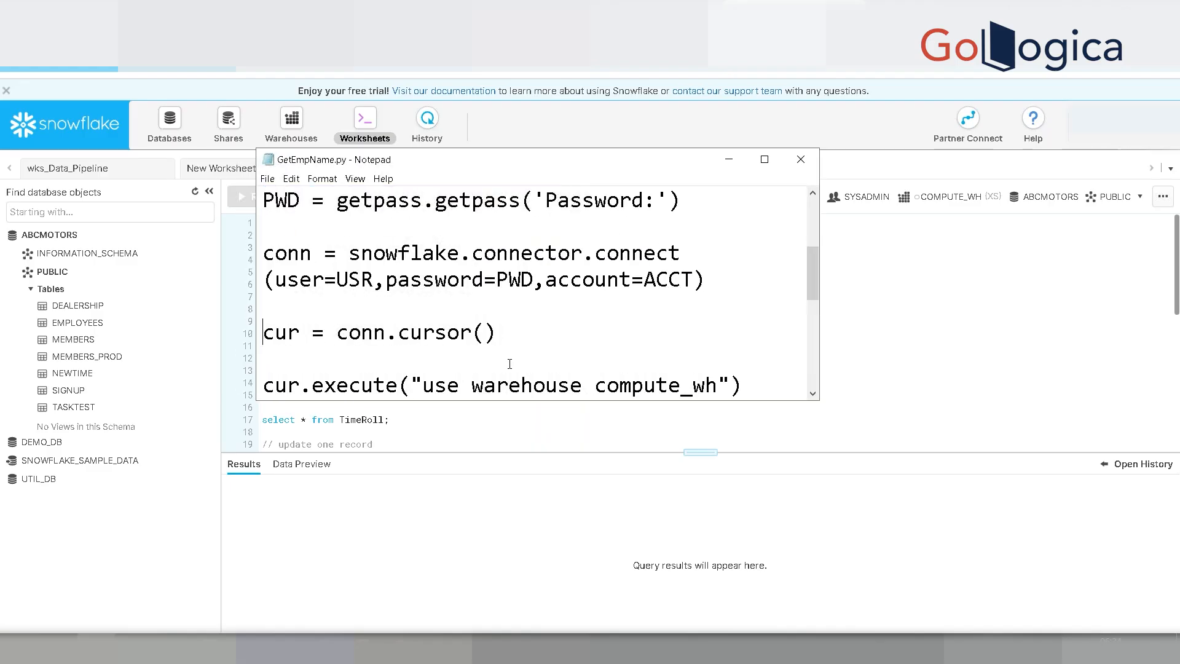
{"action": "key", "text": "shift+Down"}
{"action": "key", "text": "shift+Down"}
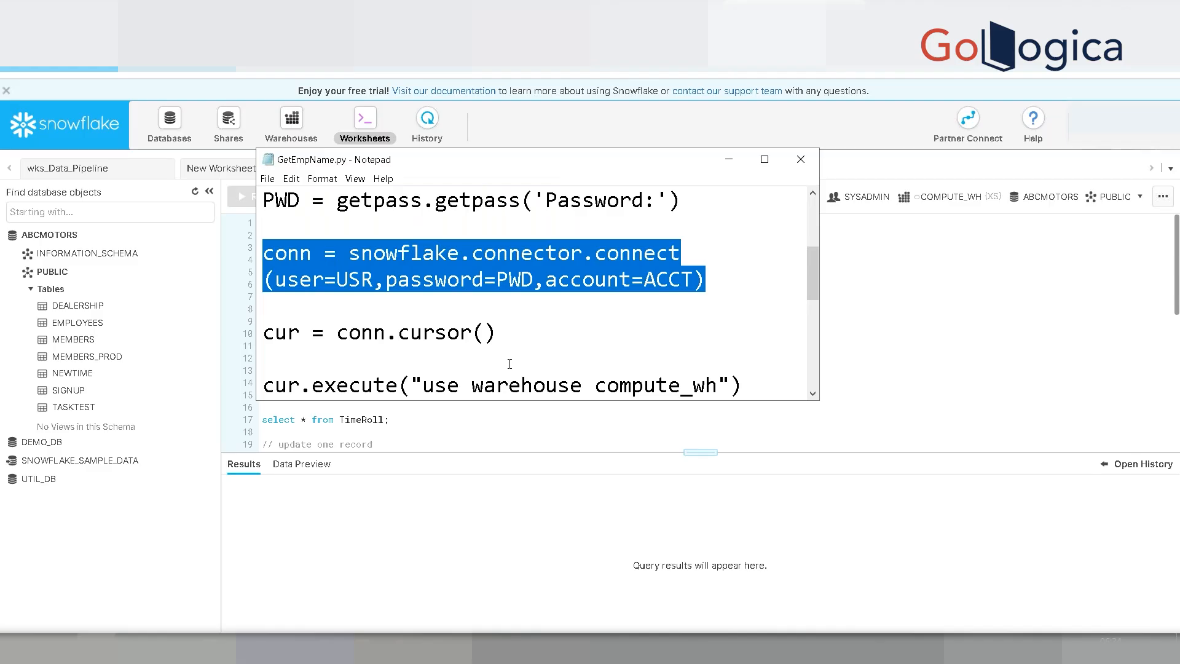
{"action": "key", "text": "Up"}
{"action": "key", "text": "Right"}
{"action": "key", "text": "Right"}
{"action": "key", "text": "Right"}
{"action": "key", "text": "Right"}
{"action": "key", "text": "Right"}
{"action": "key", "text": "Right"}
{"action": "key", "text": "Right"}
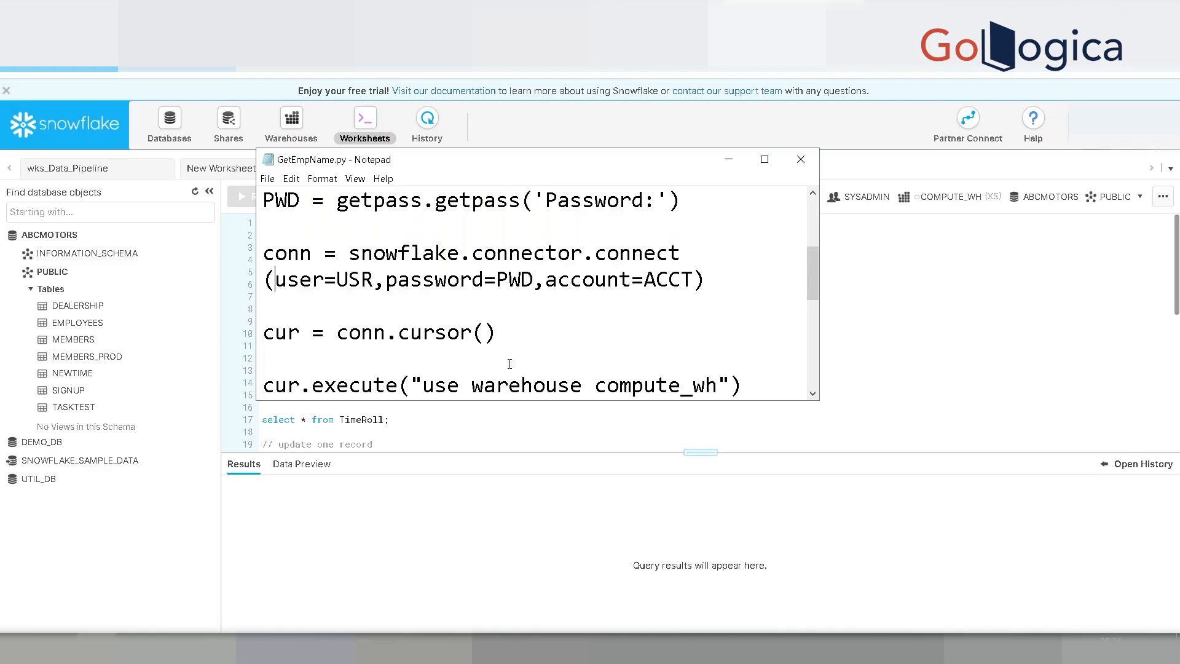
- Try a literal 'sdfsf' as the user value in the connect statement, and remove it again
{"action": "key", "text": "Left"}
{"action": "key", "text": "shift+Right"}
{"action": "key", "text": "shift+Right"}
{"action": "key", "text": "shift+Right"}
{"action": "key", "text": "Left"}
{"action": "type", "text": "'sdfsf"}
{"action": "type", "text": "'"}
{"action": "key", "text": "BackSpace"}
{"action": "key", "text": "BackSpace"}
{"action": "key", "text": "BackSpace"}
{"action": "key", "text": "BackSpace"}
{"action": "key", "text": "BackSpace"}
{"action": "key", "text": "BackSpace"}
{"action": "key", "text": "BackSpace"}
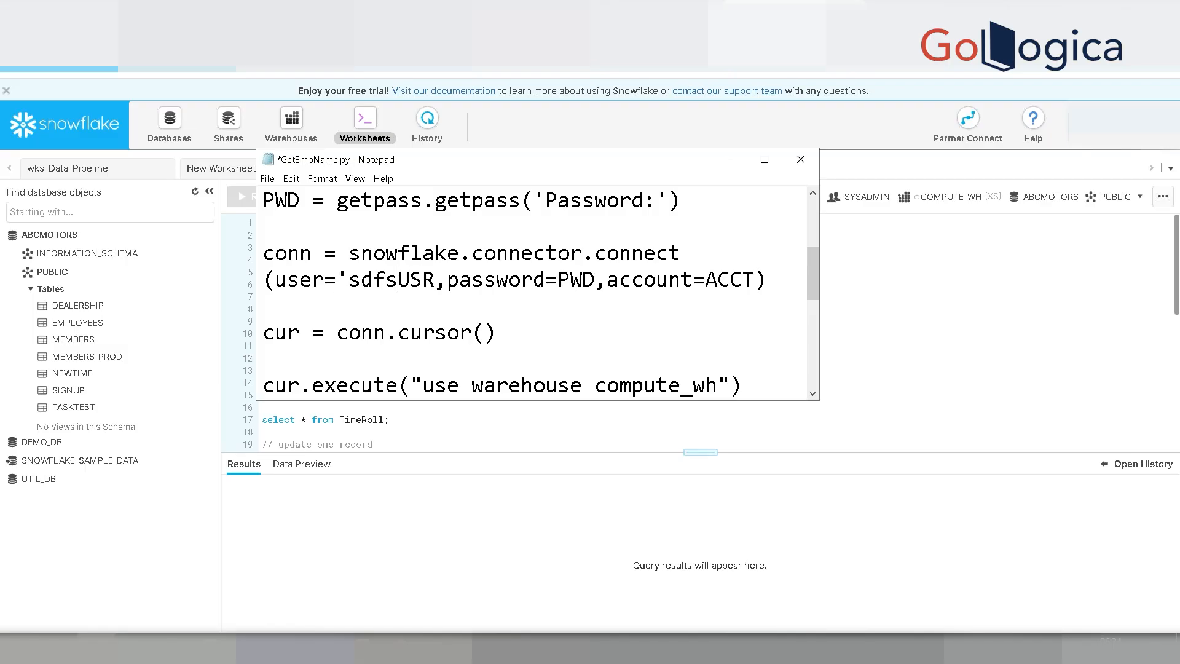
- Examine the line that creates the cursor with conn.cursor()
{"action": "key", "text": "Up"}
{"action": "key", "text": "Up"}
{"action": "key", "text": "Down"}
{"action": "key", "text": "Down"}
{"action": "key", "text": "Down"}
{"action": "key", "text": "Down"}
{"action": "key", "text": "Down"}
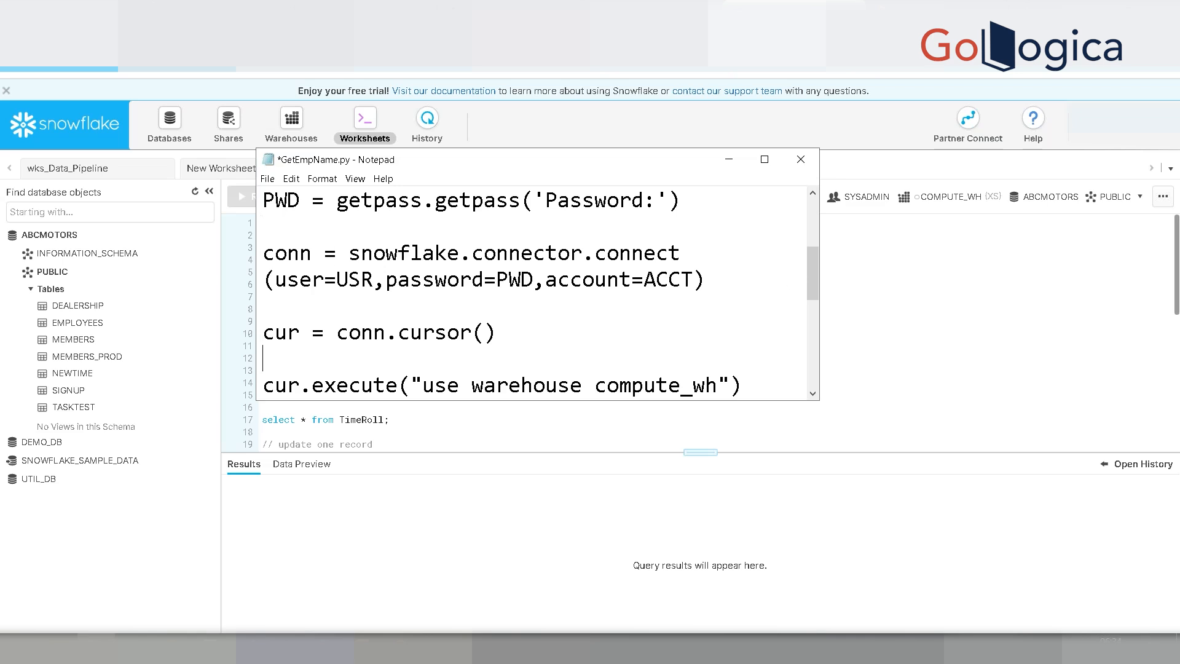
{"action": "key", "text": "Down"}
{"action": "key", "text": "Down"}
{"action": "key", "text": "Up"}
{"action": "key", "text": "Up"}
{"action": "key", "text": "Up"}
{"action": "key", "text": "Down"}
{"action": "key", "text": "Left"}
{"action": "key", "text": "shift+Left"}
{"action": "key", "text": "shift+Left"}
{"action": "key", "text": "shift+Left"}
{"action": "key", "text": "shift+Left"}
{"action": "key", "text": "shift+Left"}
{"action": "key", "text": "shift+Left"}
{"action": "key", "text": "shift+Left"}
{"action": "key", "text": "shift+Left"}
{"action": "key", "text": "shift+Left"}
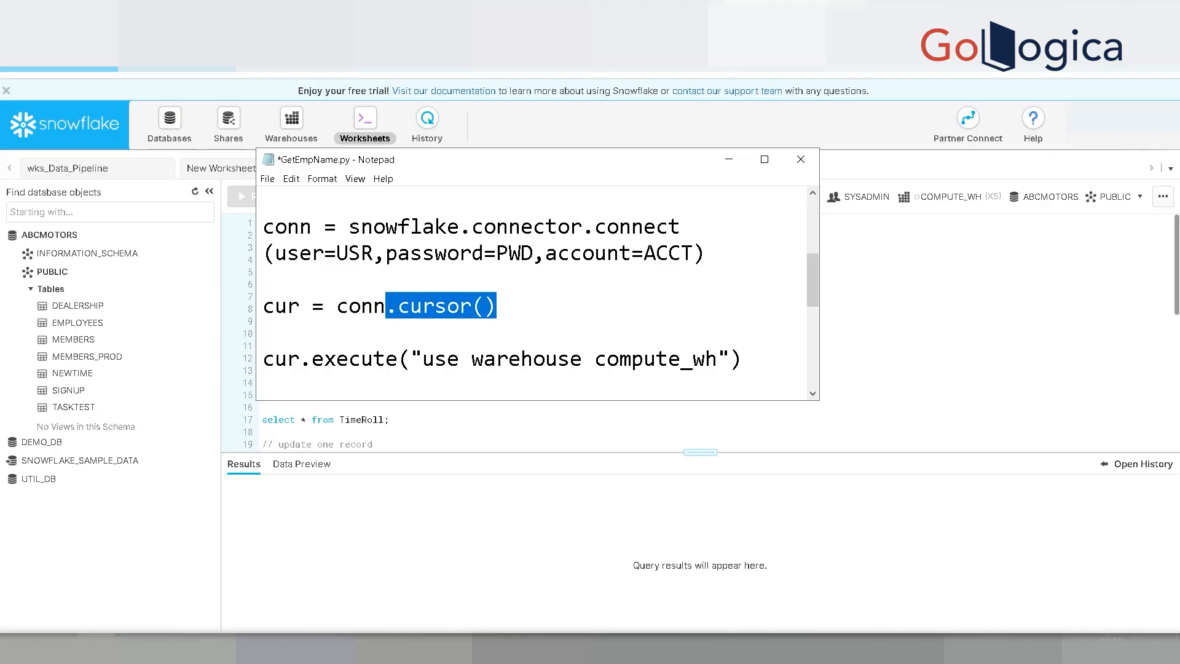
- Examine the execute statements that choose warehouse compute_wh and schema abcmotors.public and query the Employees table
{"action": "key", "text": "Down"}
{"action": "key", "text": "Down"}
{"action": "key", "text": "Down"}
{"action": "key", "text": "Down"}
{"action": "key", "text": "Up"}
{"action": "key", "text": "Up"}
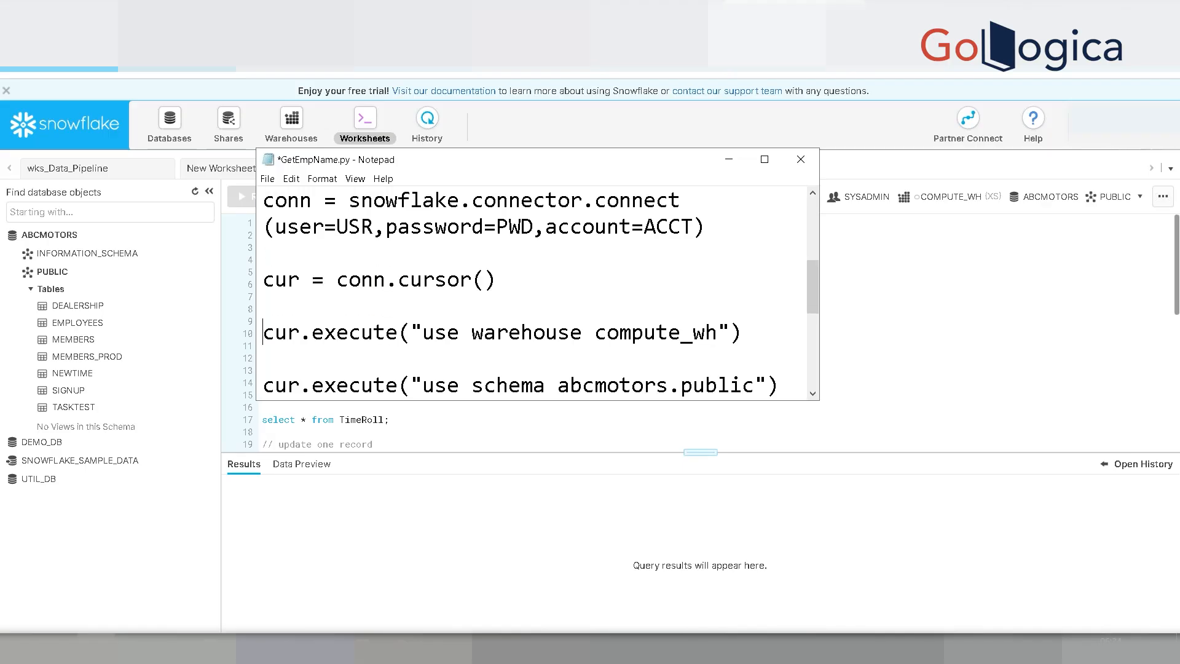
{"action": "key", "text": "shift+Down"}
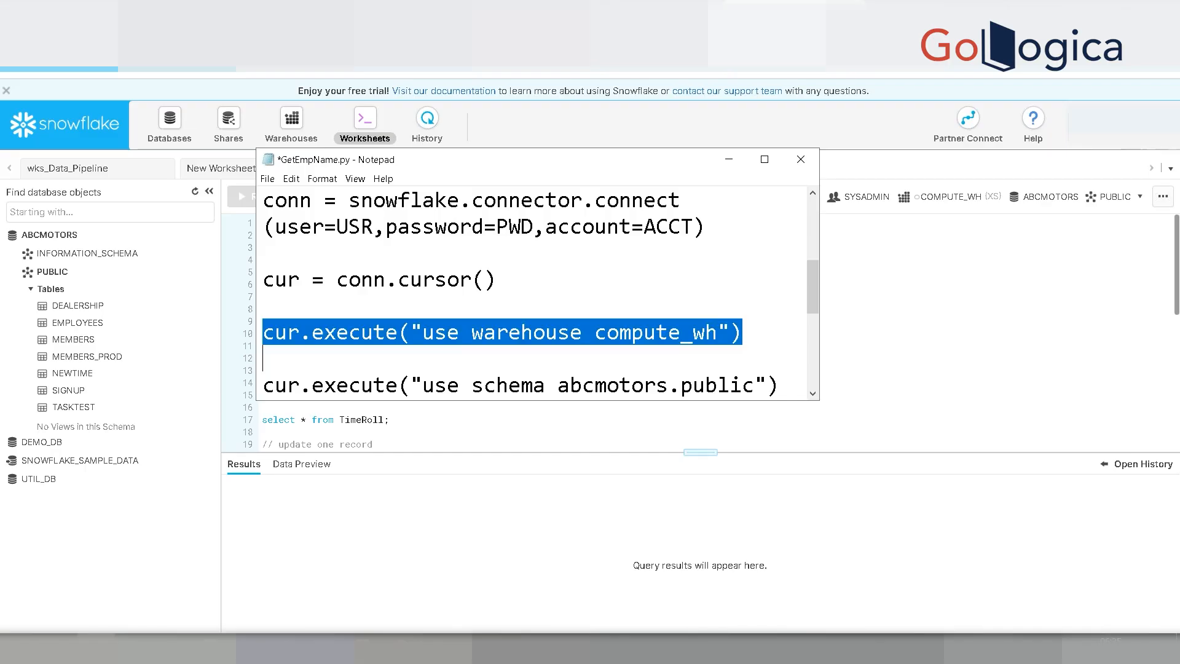
{"action": "key", "text": "Down"}
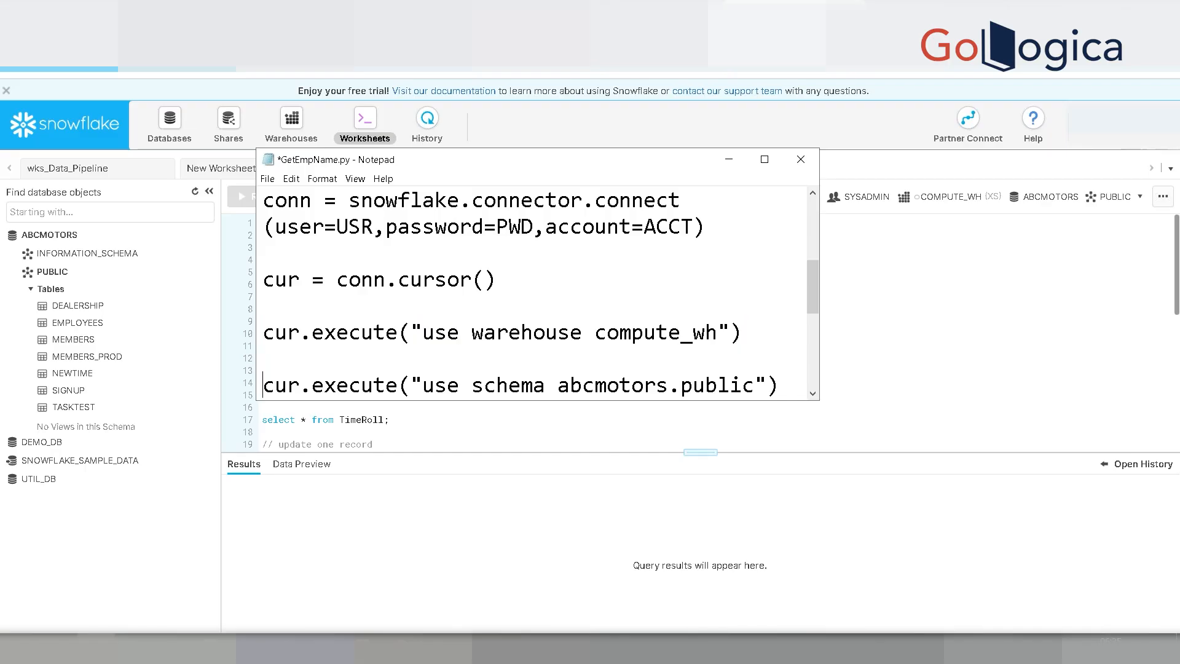
{"action": "key", "text": "Down"}
{"action": "key", "text": "Down"}
{"action": "key", "text": "Down"}
{"action": "key", "text": "Down"}
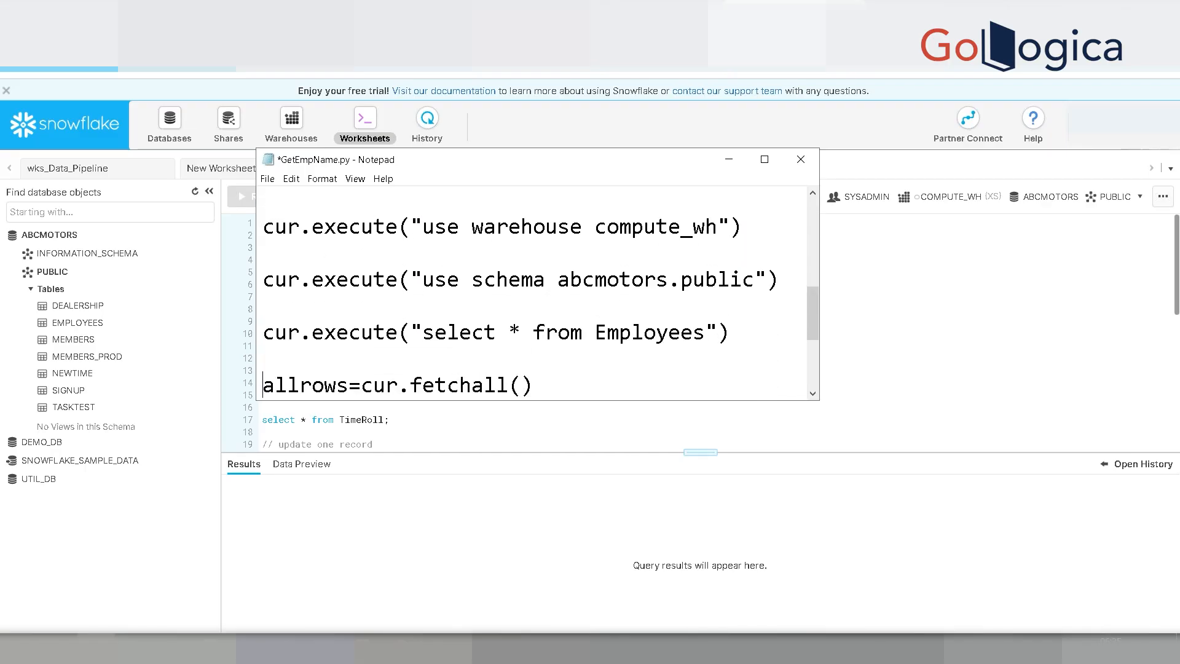
{"action": "key", "text": "Up"}
- Switch to the Snowflake worksheet and locate the EMPLOYEES table in the PUBLIC schema of ABCMOTORS
{"action": "left_click", "coordinate": [401, 439]}
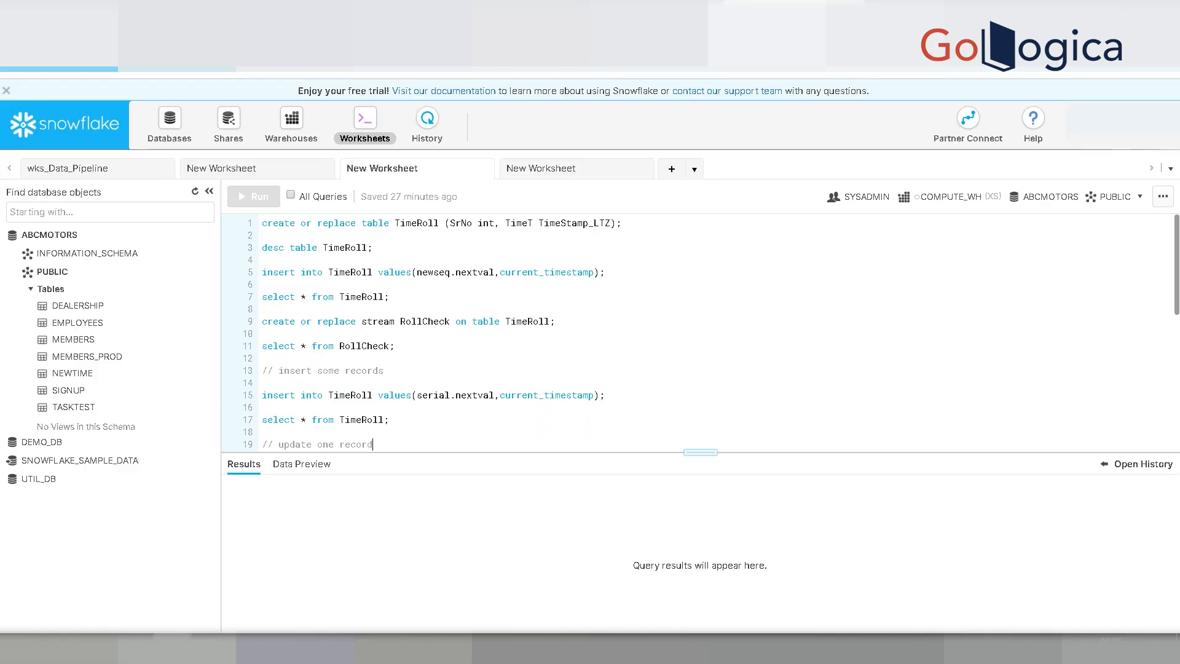
{"action": "mouse_move", "coordinate": [172, 648]}
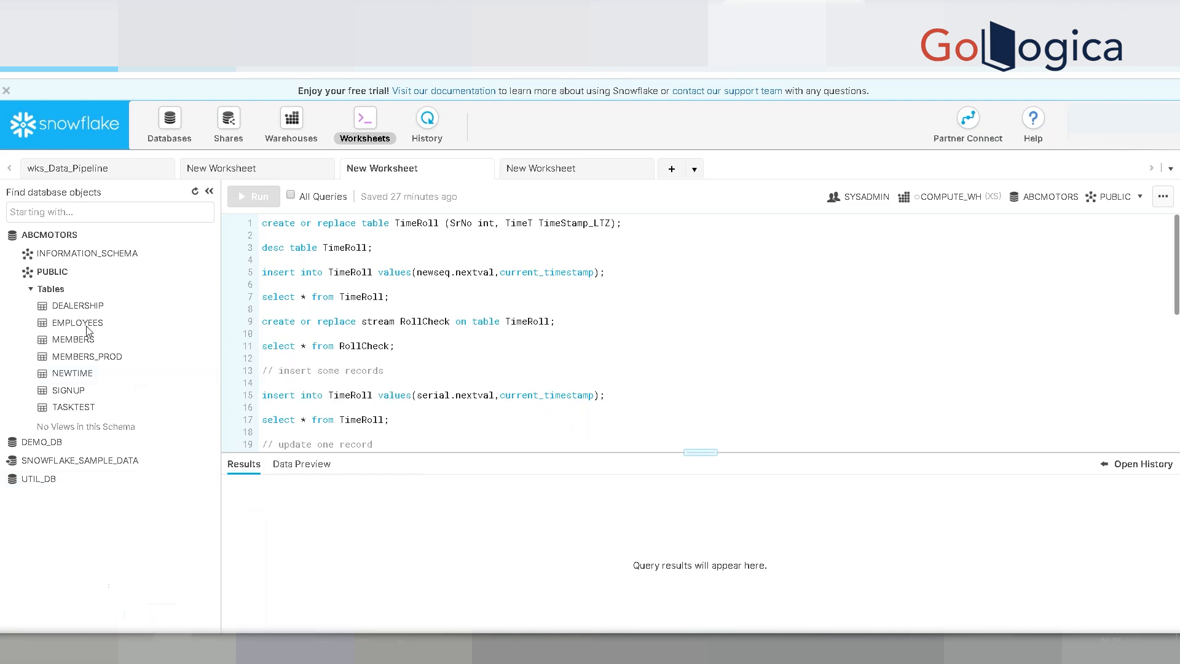
{"action": "mouse_move", "coordinate": [69, 324]}
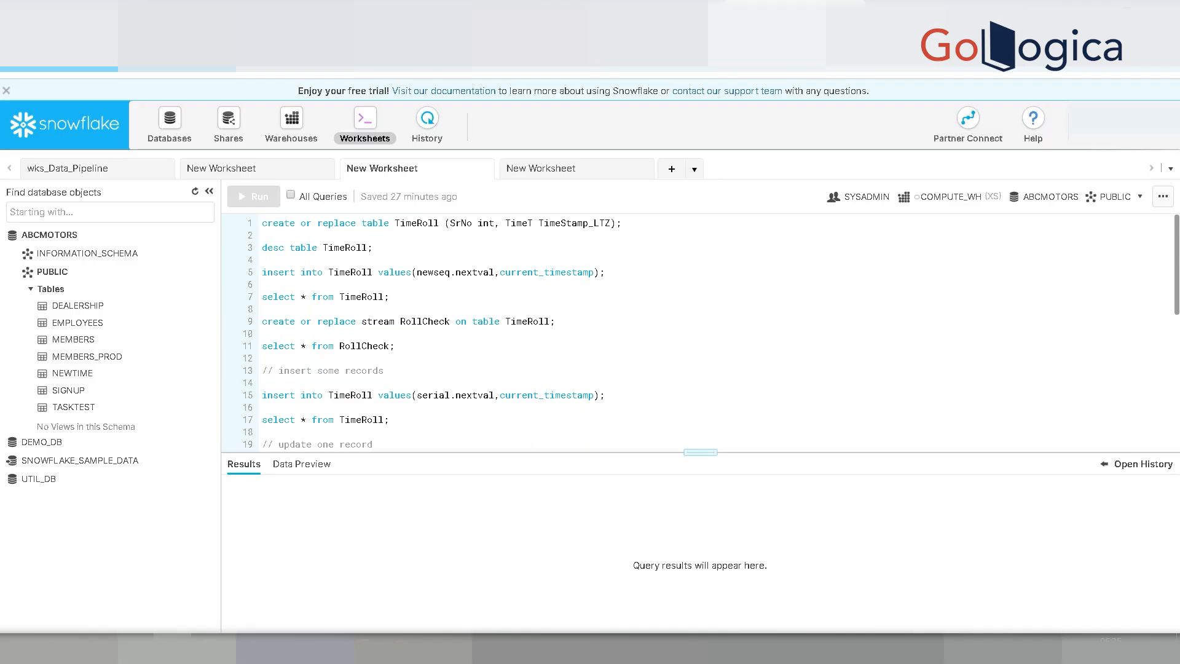
- Return to GetEmpName.py, review the loop that prints each employee name, and close the script without saving changes
{"action": "left_click", "coordinate": [295, 649]}
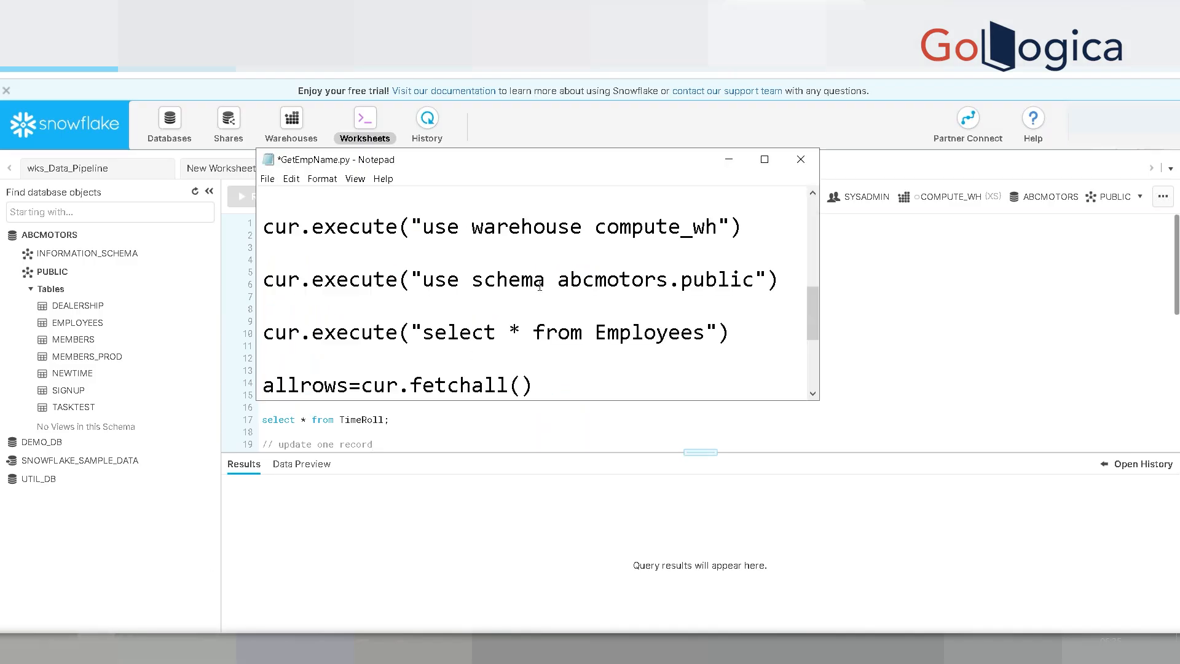
{"action": "left_click", "coordinate": [556, 389]}
{"action": "type", "text": "for row in allrows: \tprint (\"Employee Name: \" , row[1] + \" \" + row[2])"}
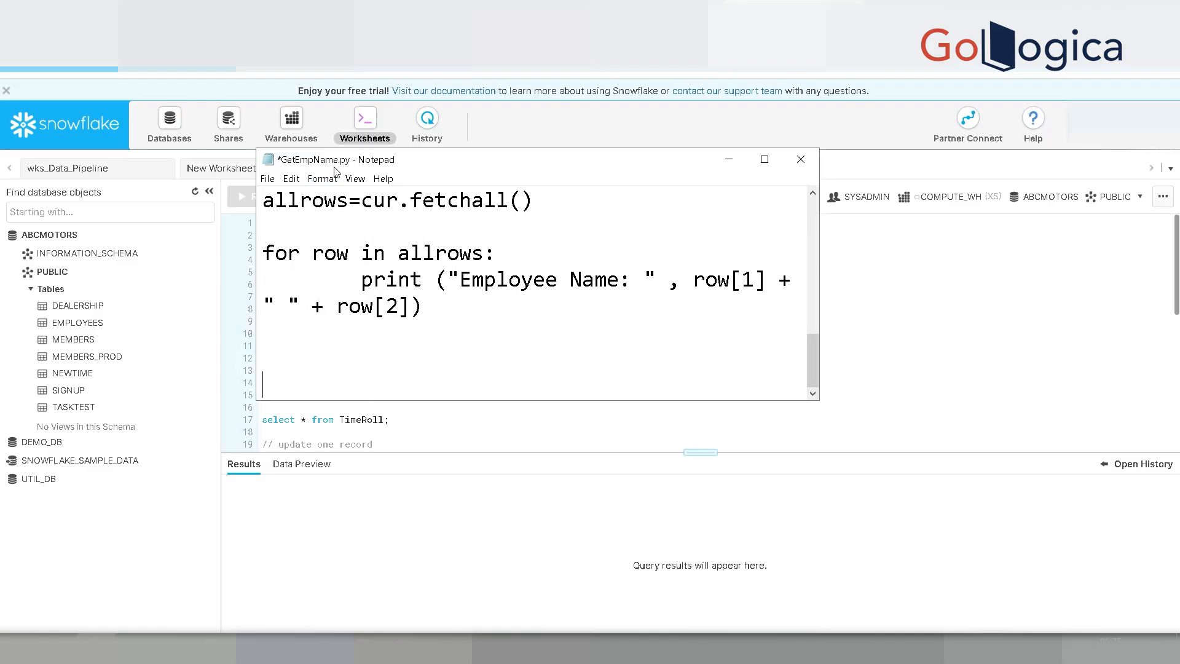
{"action": "left_click", "coordinate": [800, 165]}
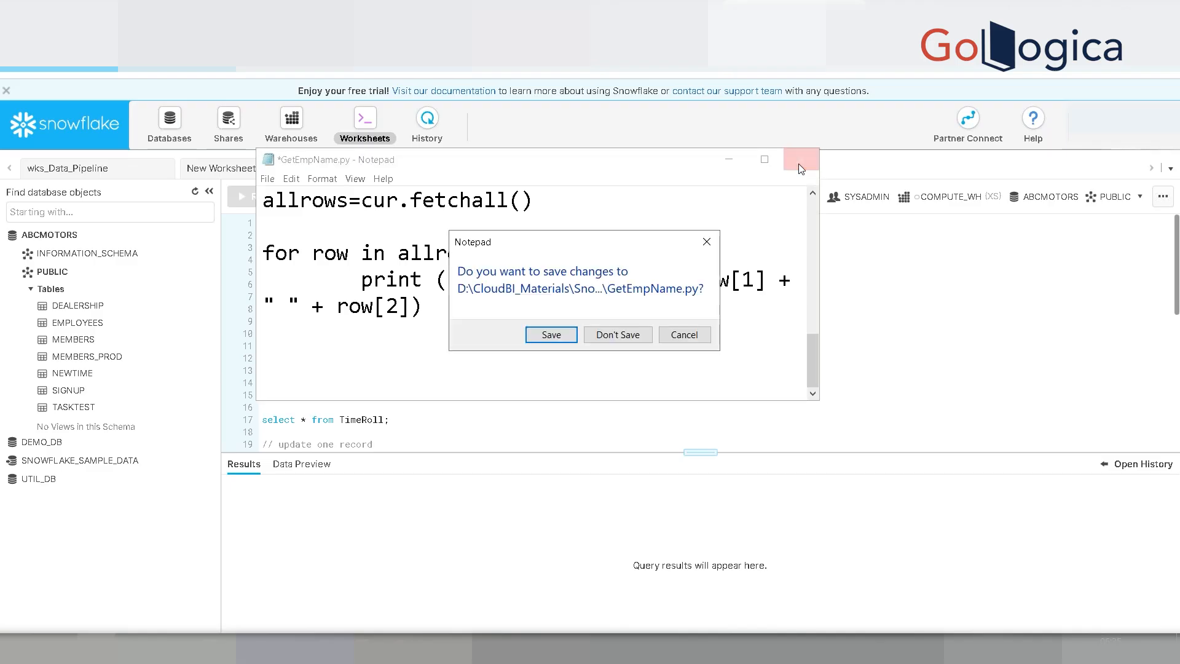
{"action": "left_click", "coordinate": [618, 335]}
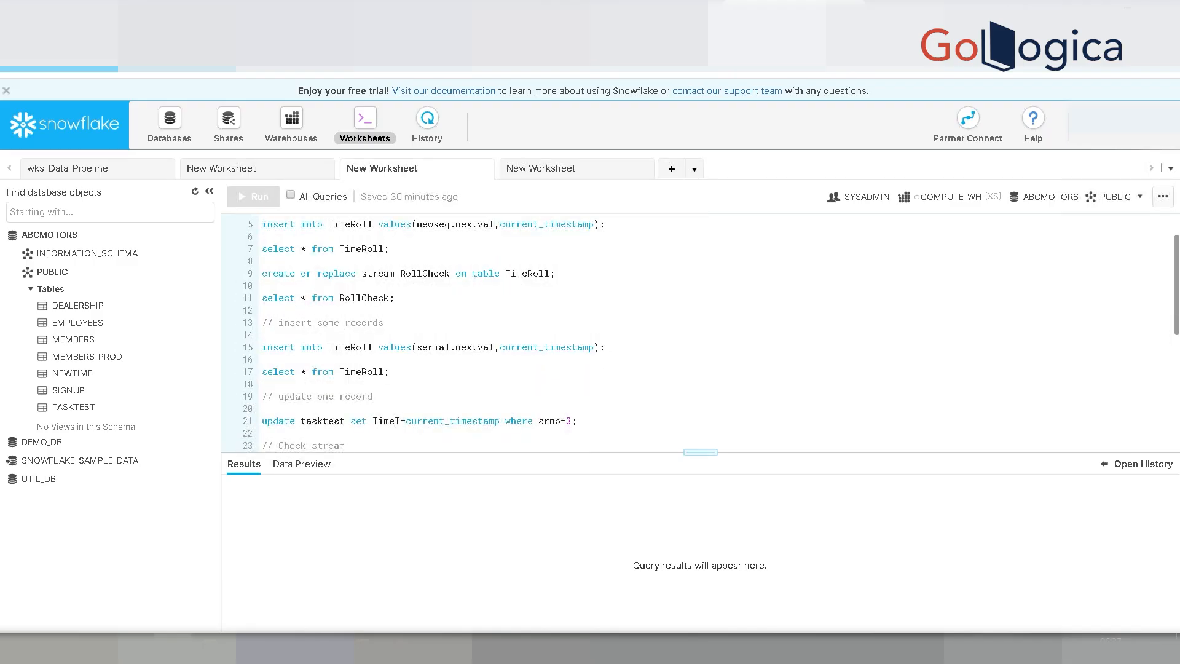
{"action": "key", "text": "Down"}
{"action": "key", "text": "Down"}
{"action": "key", "text": "Down"}
{"action": "key", "text": "Down"}
{"action": "key", "text": "Down"}
{"action": "key", "text": "Down"}
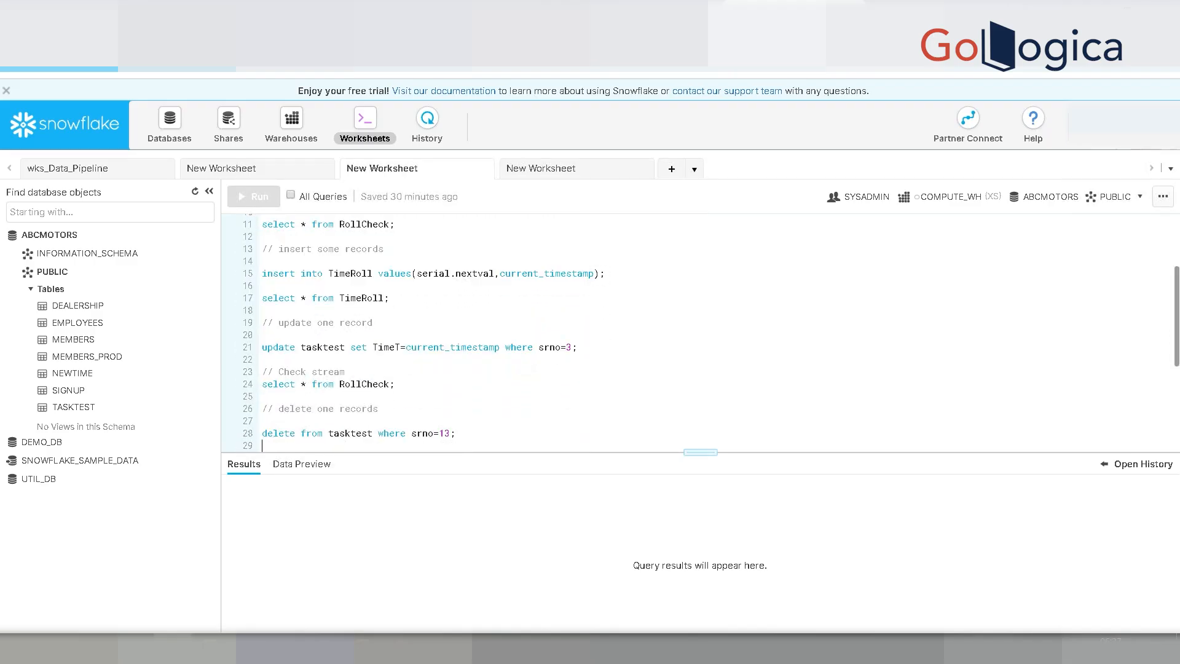
- Review the TimeRoll table and RollCheck stream statements in the open worksheet, back to the first line
{"action": "key", "text": "Up"}
{"action": "key", "text": "Up"}
{"action": "key", "text": "Up"}
{"action": "key", "text": "Up"}
{"action": "key", "text": "Up"}
{"action": "key", "text": "Up"}
{"action": "key", "text": "Up"}
{"action": "key", "text": "Up"}
{"action": "key", "text": "Up"}
{"action": "key", "text": "Up"}
{"action": "key", "text": "Up"}
{"action": "key", "text": "Up"}
{"action": "key", "text": "Up"}
{"action": "key", "text": "Up"}
{"action": "key", "text": "Up"}
{"action": "key", "text": "Up"}
{"action": "key", "text": "Up"}
{"action": "key", "text": "Up"}
{"action": "key", "text": "Up"}
{"action": "key", "text": "Up"}
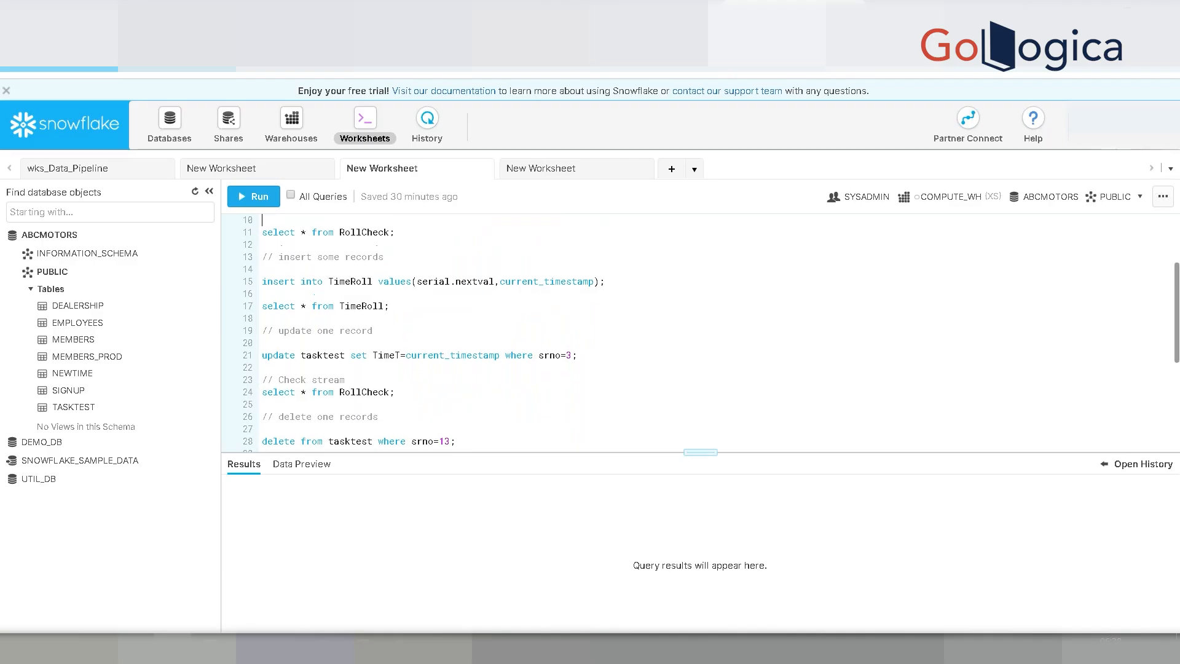
{"action": "key", "text": "Up"}
{"action": "key", "text": "Up"}
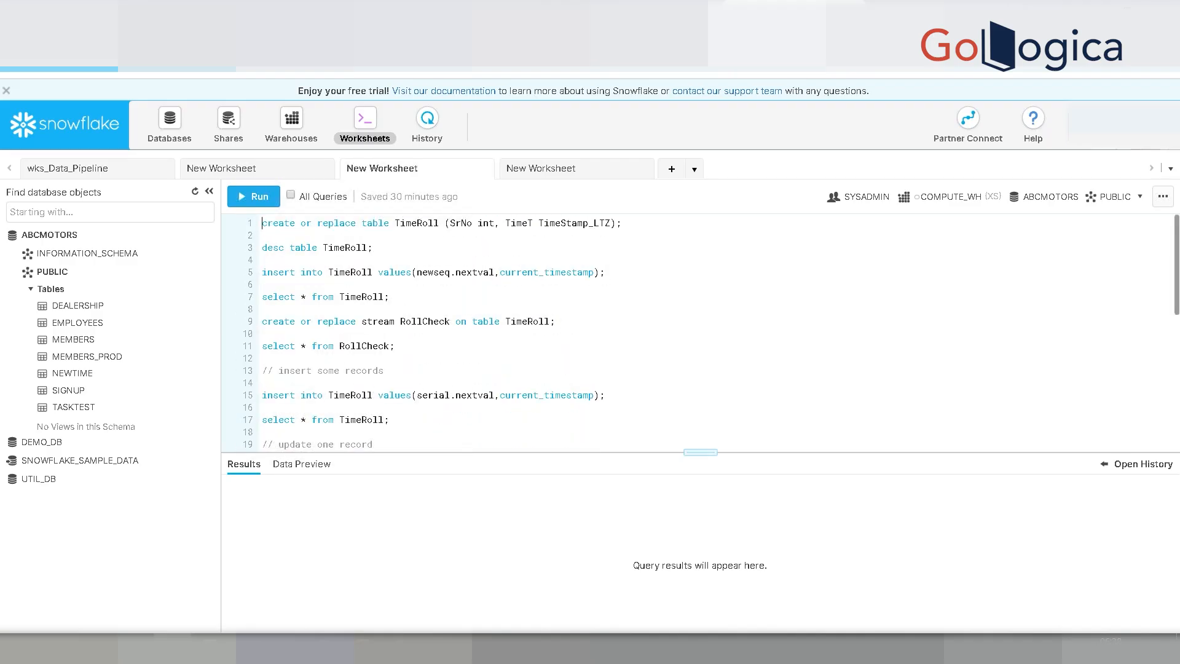
- Open the worksheet that creates the EMPLOYEES table and locate the record-checking queries at its end
{"action": "left_click", "coordinate": [92, 169]}
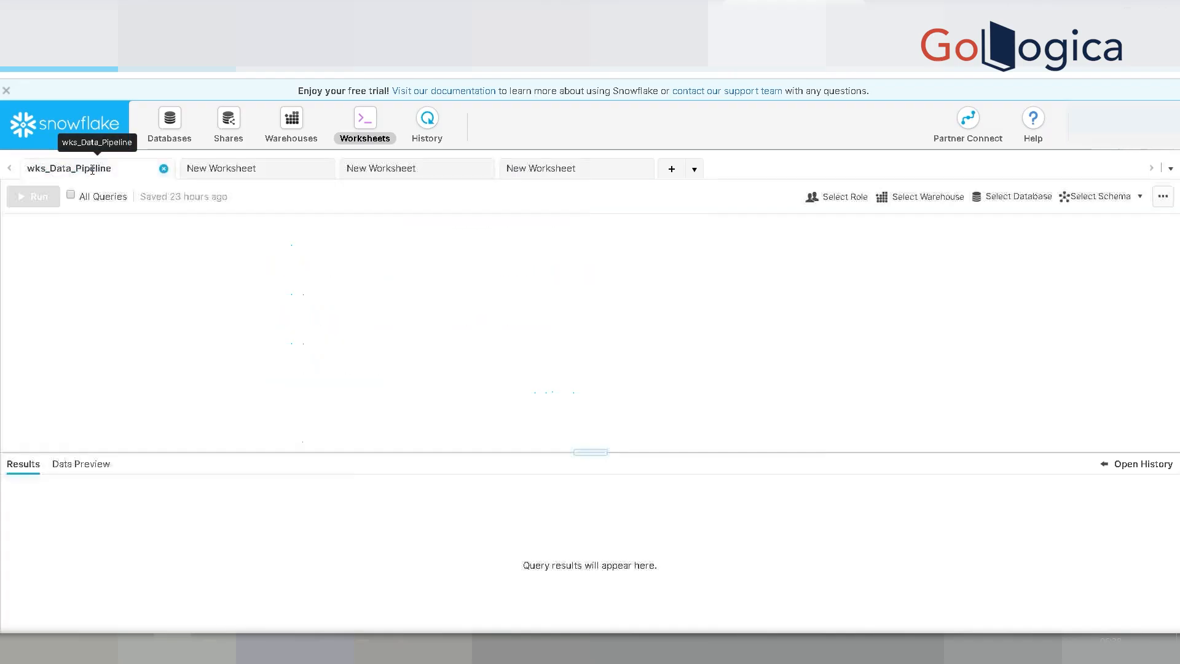
{"action": "left_click", "coordinate": [223, 168]}
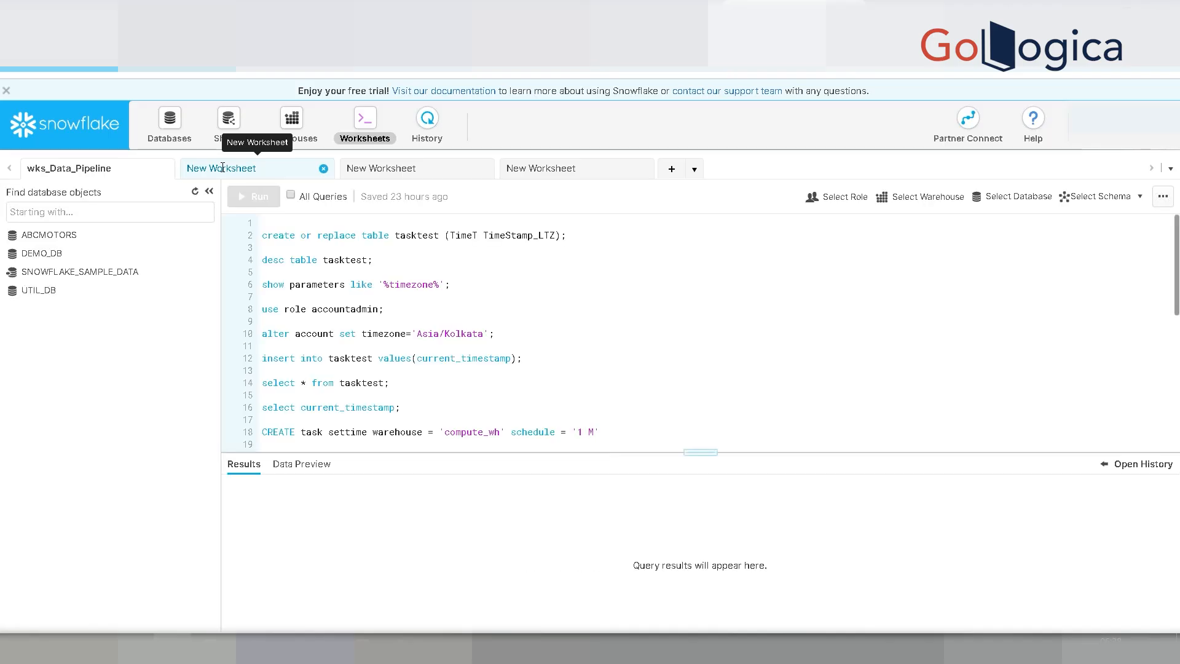
{"action": "left_click", "coordinate": [490, 345]}
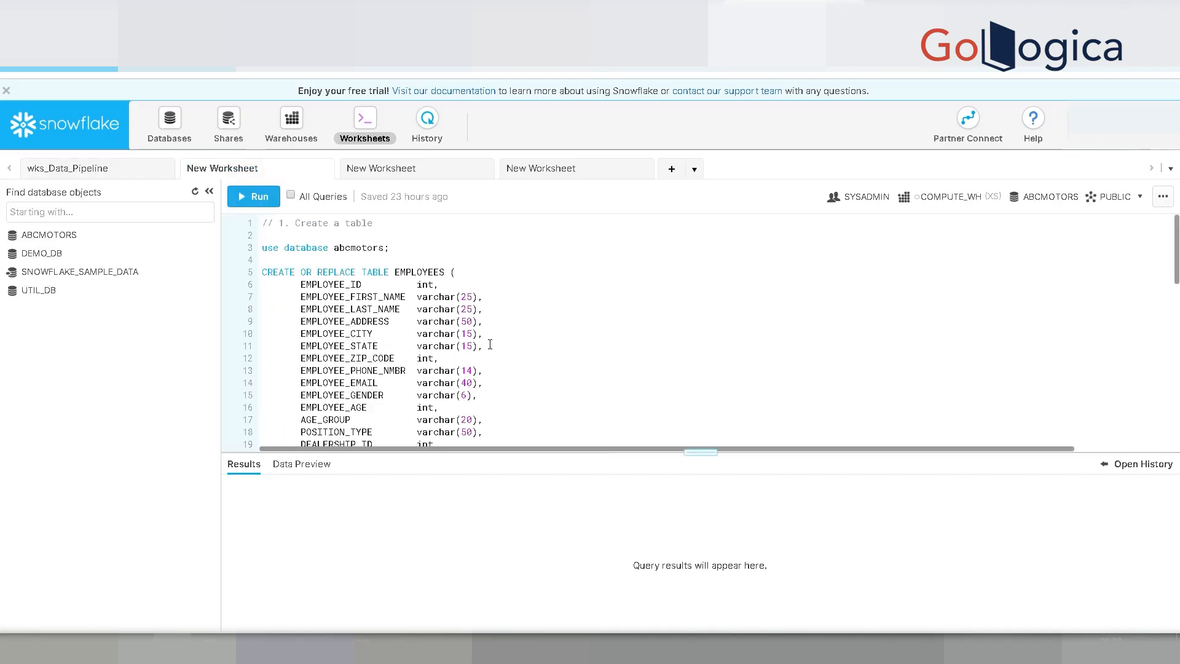
{"action": "key", "text": "ctrl+End"}
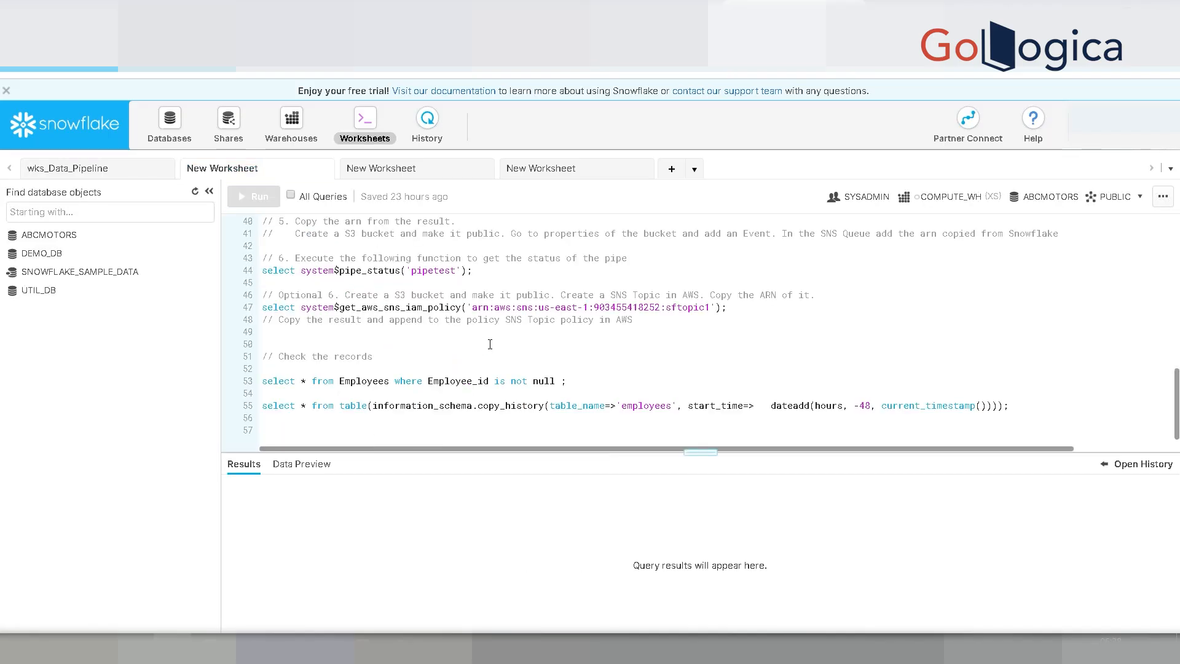
{"action": "key", "text": "Up"}
{"action": "key", "text": "Up"}
{"action": "key", "text": "Up"}
{"action": "key", "text": "Up"}
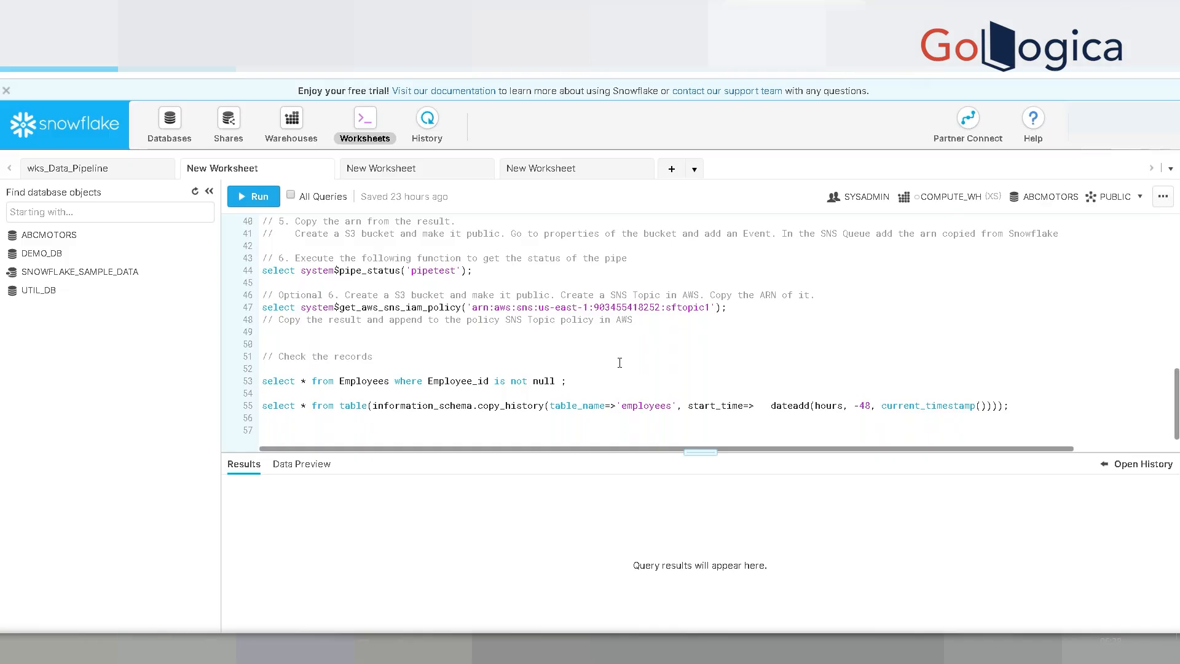
{"action": "left_click", "coordinate": [473, 360]}
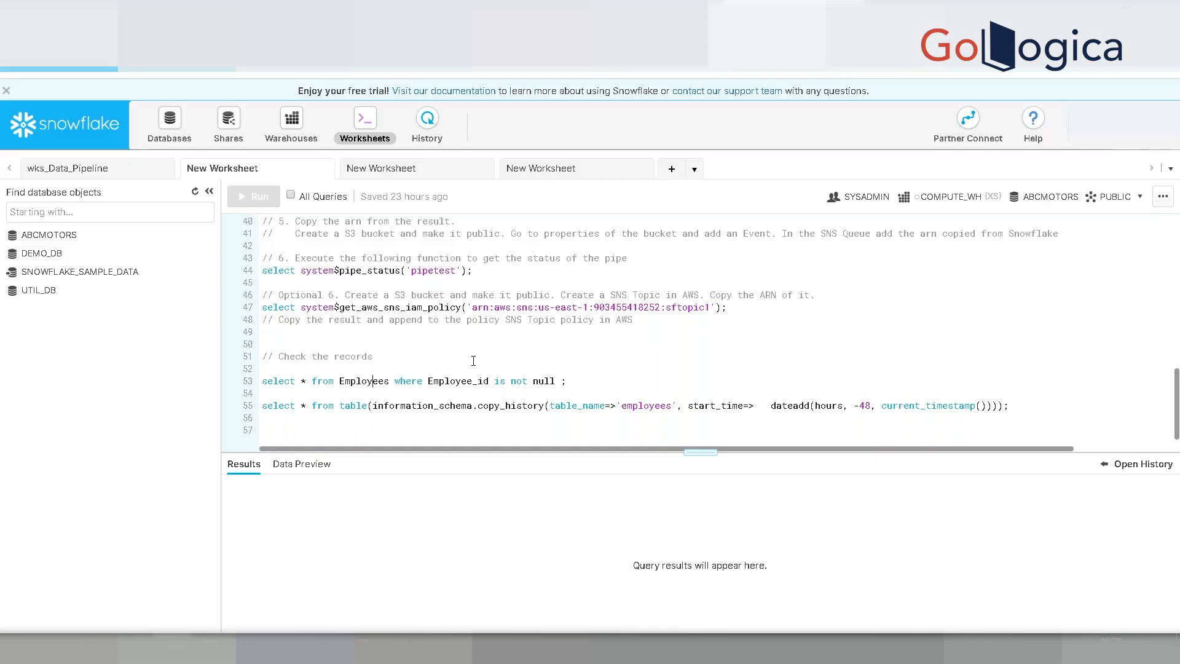
{"action": "key", "text": "Home"}
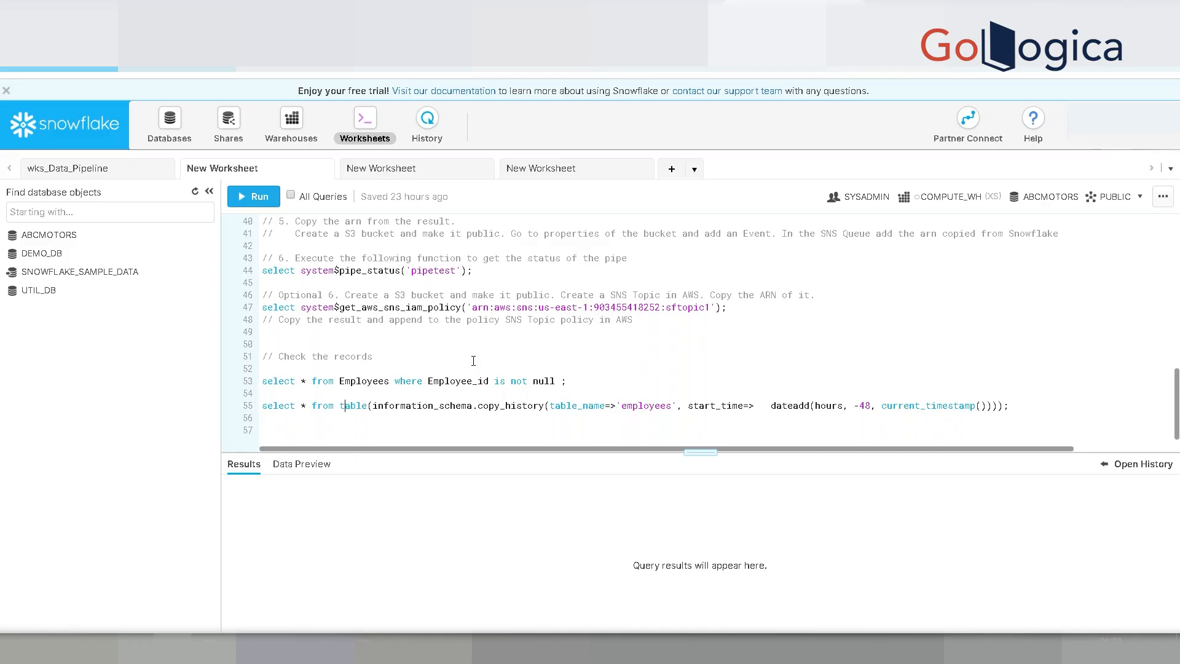
- Examine the information_schema.copy_history query on line 55, highlighting its table_name=>'employees' argument
{"action": "key", "text": "Right"}
{"action": "key", "text": "Right"}
{"action": "key", "text": "Right"}
{"action": "key", "text": "Right"}
{"action": "key", "text": "Right"}
{"action": "key", "text": "Right"}
{"action": "key", "text": "Right"}
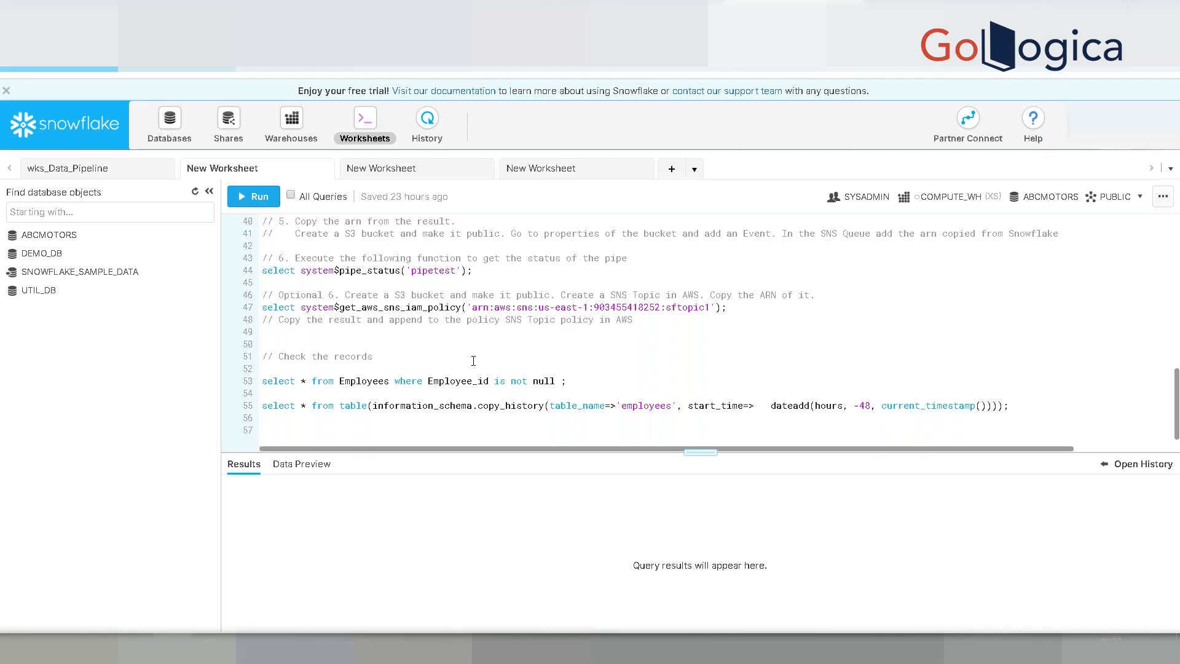
{"action": "key", "text": "shift+Right"}
{"action": "key", "text": "shift+Right"}
{"action": "key", "text": "shift+Right"}
{"action": "key", "text": "shift+Right"}
{"action": "key", "text": "shift+Right"}
{"action": "key", "text": "shift+Right"}
{"action": "key", "text": "shift+Right"}
{"action": "key", "text": "shift+Right"}
{"action": "key", "text": "shift+Right"}
{"action": "key", "text": "shift+Right"}
{"action": "key", "text": "shift+Right"}
{"action": "key", "text": "shift+Right"}
{"action": "key", "text": "shift+Right"}
{"action": "key", "text": "shift+Right"}
{"action": "key", "text": "shift+Right"}
{"action": "key", "text": "shift+Right"}
{"action": "key", "text": "shift+Right"}
{"action": "key", "text": "shift+Right"}
{"action": "key", "text": "shift+Right"}
{"action": "key", "text": "shift+Right"}
{"action": "key", "text": "shift+Right"}
{"action": "key", "text": "shift+Right"}
{"action": "key", "text": "shift+Right"}
{"action": "key", "text": "shift+Right"}
{"action": "key", "text": "shift+Right"}
{"action": "key", "text": "shift+Right"}
{"action": "key", "text": "shift+Right"}
{"action": "key", "text": "shift+Right"}
{"action": "key", "text": "shift+Right"}
{"action": "key", "text": "shift+Right"}
{"action": "key", "text": "shift+Right"}
{"action": "key", "text": "shift+Left"}
{"action": "key", "text": "Right"}
{"action": "key", "text": "shift+Right"}
{"action": "key", "text": "shift+Right"}
{"action": "key", "text": "shift+Right"}
{"action": "key", "text": "shift+Right"}
{"action": "key", "text": "shift+Right"}
{"action": "key", "text": "shift+Right"}
{"action": "key", "text": "shift+Right"}
{"action": "key", "text": "shift+Right"}
{"action": "key", "text": "shift+Right"}
{"action": "key", "text": "shift+Right"}
{"action": "key", "text": "shift+Right"}
{"action": "key", "text": "shift+Right"}
{"action": "key", "text": "shift+Right"}
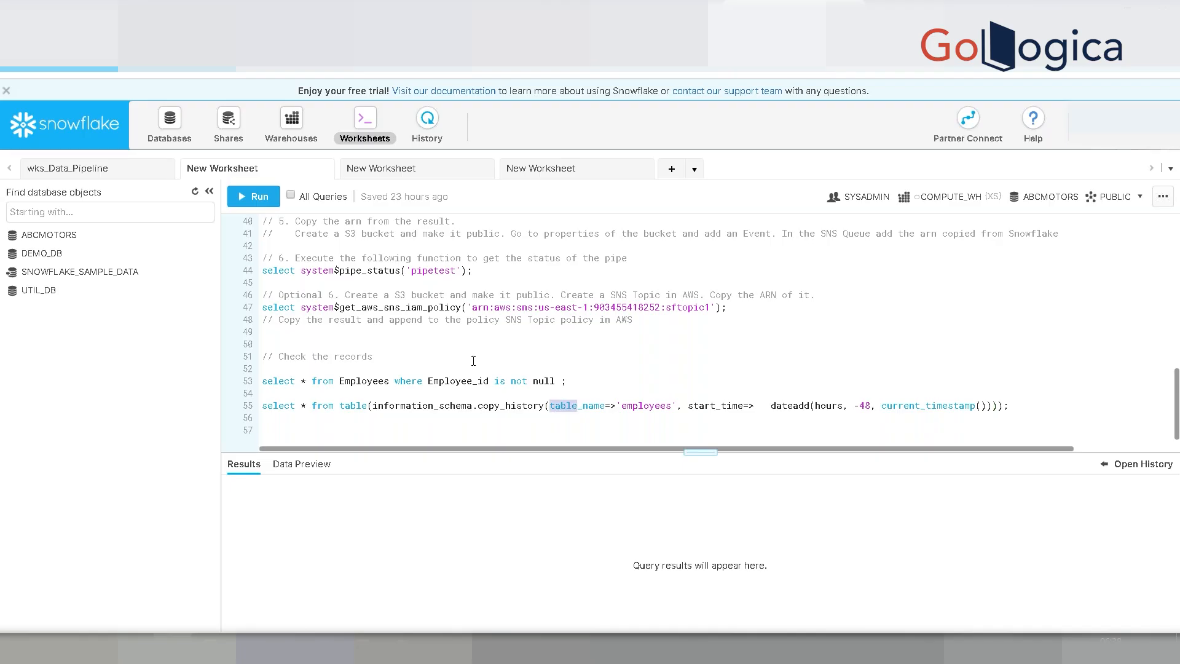
{"action": "key", "text": "shift+Right"}
{"action": "key", "text": "shift+Right"}
{"action": "key", "text": "shift+Right"}
{"action": "key", "text": "shift+Right"}
{"action": "key", "text": "shift+Right"}
{"action": "key", "text": "shift+Right"}
{"action": "key", "text": "shift+Right"}
{"action": "key", "text": "shift+Right"}
{"action": "key", "text": "shift+Right"}
{"action": "key", "text": "shift+Right"}
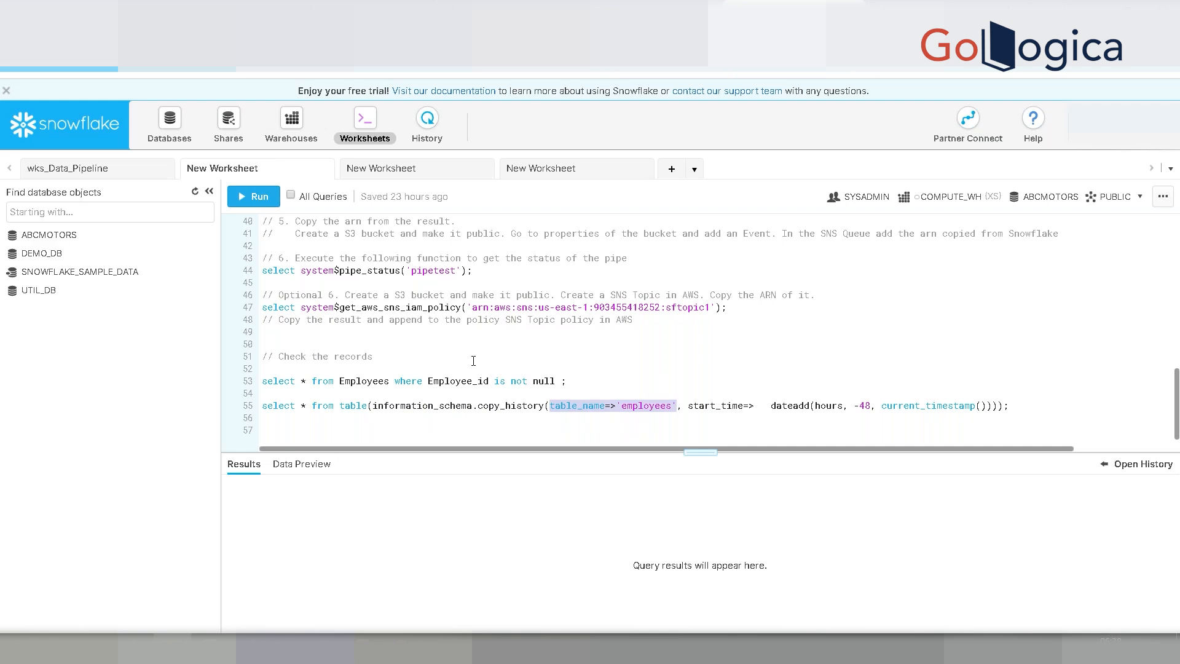
- Highlight the copy_history arguments from table_name through the start_time expression dateadd(hours, -48, current_timestamp()), then clear the selection
{"action": "key", "text": "Left"}
{"action": "key", "text": "shift+Right"}
{"action": "key", "text": "shift+Right"}
{"action": "key", "text": "shift+Right"}
{"action": "key", "text": "shift+Right"}
{"action": "key", "text": "shift+Right"}
{"action": "key", "text": "shift+Right"}
{"action": "key", "text": "shift+Right"}
{"action": "key", "text": "shift+Right"}
{"action": "key", "text": "shift+Right"}
{"action": "key", "text": "shift+Right"}
{"action": "key", "text": "shift+Right"}
{"action": "key", "text": "shift+Right"}
{"action": "key", "text": "shift+Right"}
{"action": "key", "text": "shift+Right"}
{"action": "key", "text": "shift+Right"}
{"action": "key", "text": "shift+Right"}
{"action": "key", "text": "shift+Right"}
{"action": "key", "text": "shift+Right"}
{"action": "key", "text": "shift+Right"}
{"action": "key", "text": "shift+Right"}
{"action": "key", "text": "shift+Right"}
{"action": "key", "text": "shift+Right"}
{"action": "key", "text": "shift+Right"}
{"action": "key", "text": "shift+Right"}
{"action": "key", "text": "shift+Right"}
{"action": "key", "text": "shift+Right"}
{"action": "key", "text": "shift+Right"}
{"action": "key", "text": "shift+Right"}
{"action": "key", "text": "shift+Right"}
{"action": "key", "text": "shift+Right"}
{"action": "key", "text": "shift+Right"}
{"action": "key", "text": "shift+Right"}
{"action": "key", "text": "shift+Right"}
{"action": "key", "text": "shift+Right"}
{"action": "key", "text": "shift+Right"}
{"action": "key", "text": "shift+Right"}
{"action": "key", "text": "shift+Right"}
{"action": "key", "text": "shift+Right"}
{"action": "key", "text": "shift+Right"}
{"action": "key", "text": "shift+Right"}
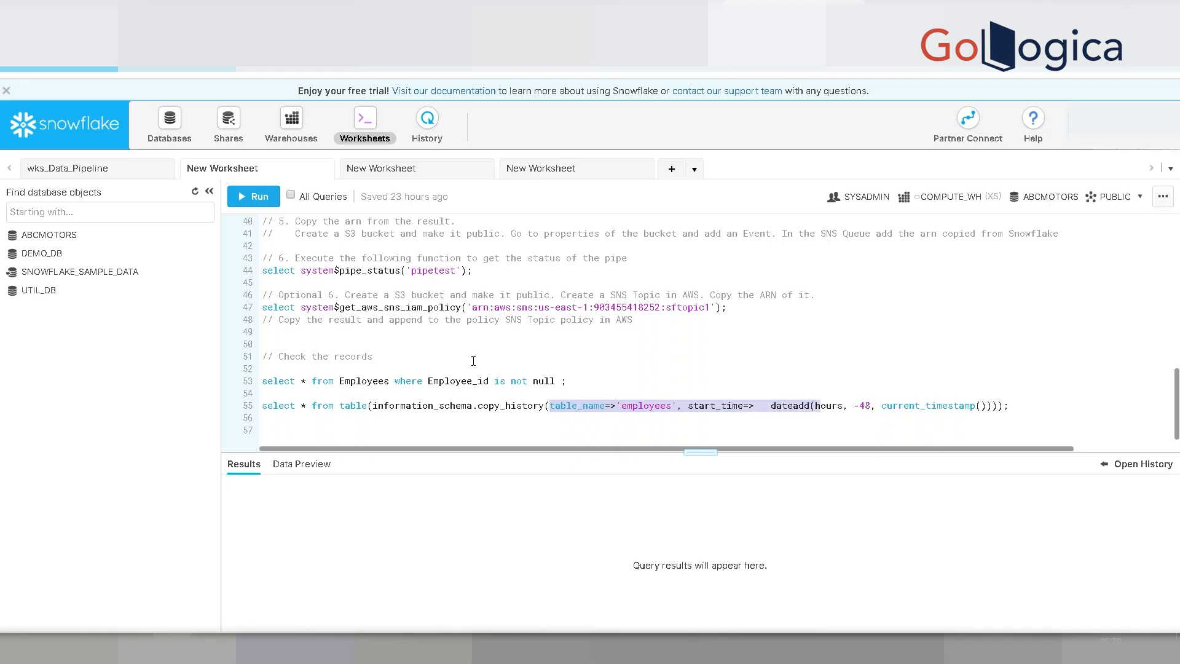
{"action": "key", "text": "shift+Right"}
{"action": "key", "text": "shift+Right"}
{"action": "key", "text": "shift+Right"}
{"action": "key", "text": "shift+Right"}
{"action": "key", "text": "shift+Right"}
{"action": "key", "text": "shift+Right"}
{"action": "key", "text": "shift+Right"}
{"action": "key", "text": "shift+Right"}
{"action": "key", "text": "shift+Right"}
{"action": "key", "text": "shift+Right"}
{"action": "key", "text": "shift+Right"}
{"action": "key", "text": "shift+Right"}
{"action": "key", "text": "shift+Right"}
{"action": "key", "text": "shift+Right"}
{"action": "key", "text": "shift+Right"}
{"action": "key", "text": "shift+Right"}
{"action": "key", "text": "shift+Right"}
{"action": "key", "text": "shift+Right"}
{"action": "key", "text": "shift+Right"}
{"action": "key", "text": "shift+Right"}
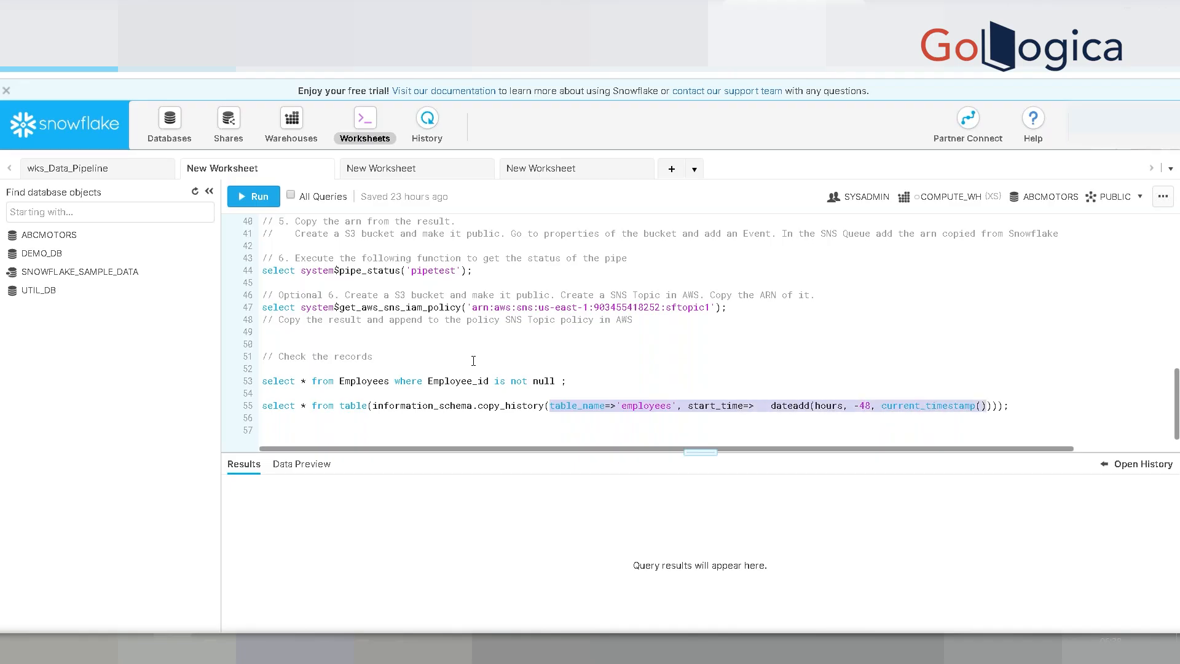
{"action": "key", "text": "Left"}
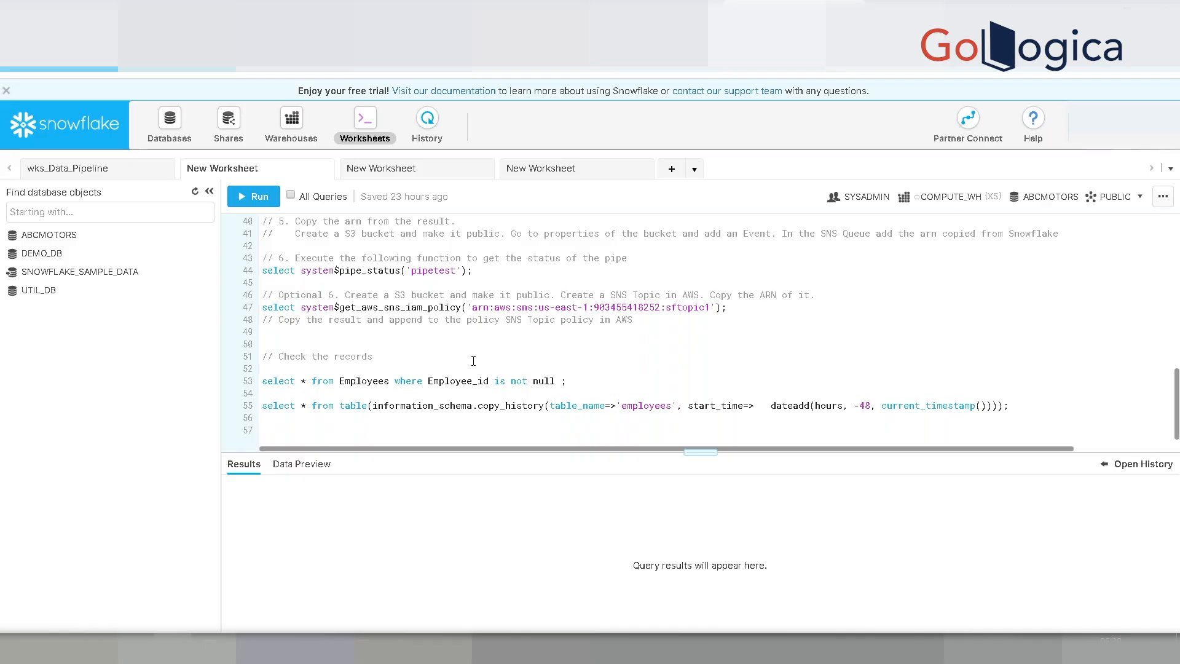
- Expand the ABCMOTORS database and its INFORMATION_SCHEMA, and look through the list of views
{"action": "left_click", "coordinate": [49, 237]}
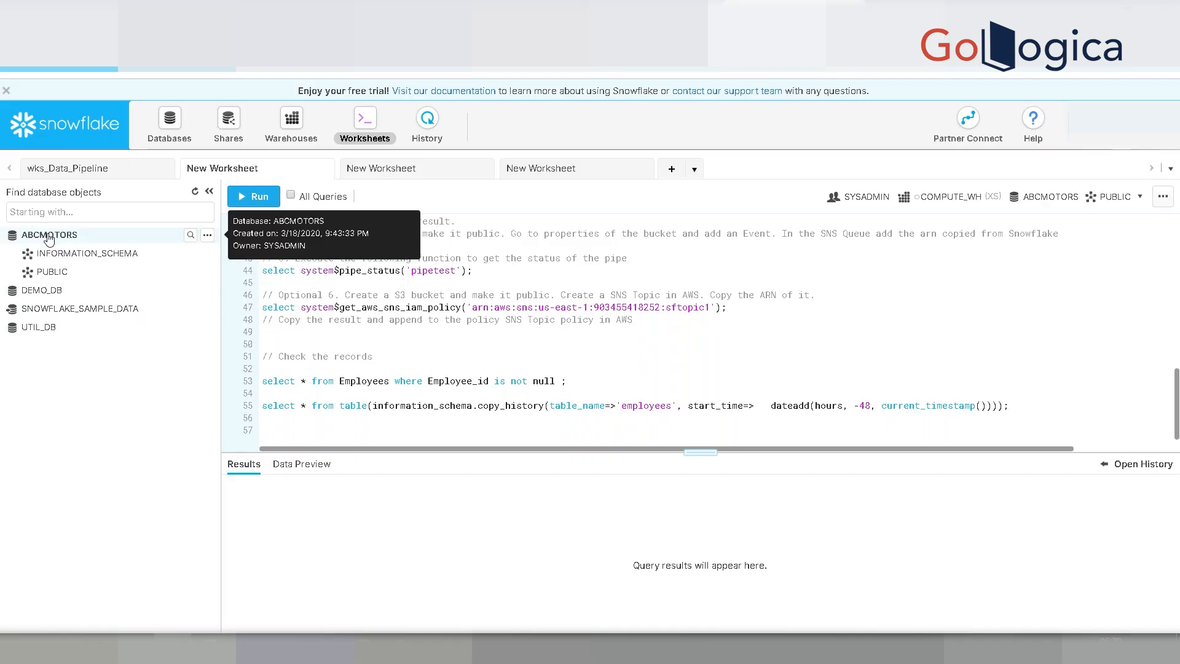
{"action": "left_click", "coordinate": [76, 257]}
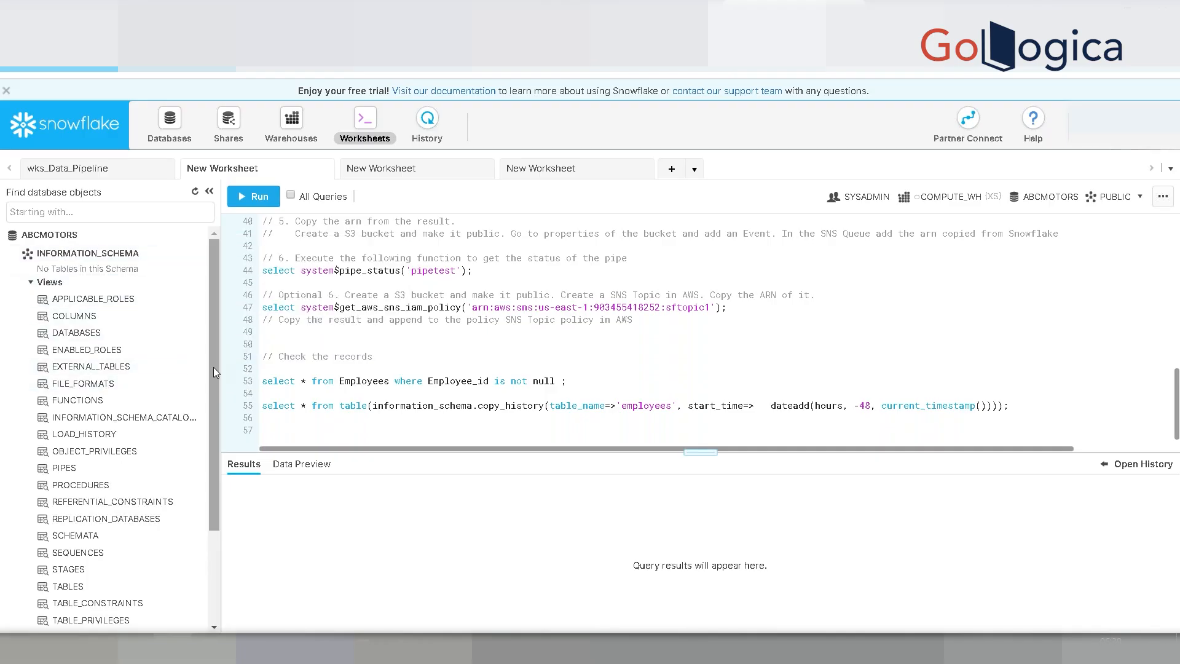
{"action": "left_click_drag", "start_coordinate": [212, 375], "coordinate": [219, 400]}
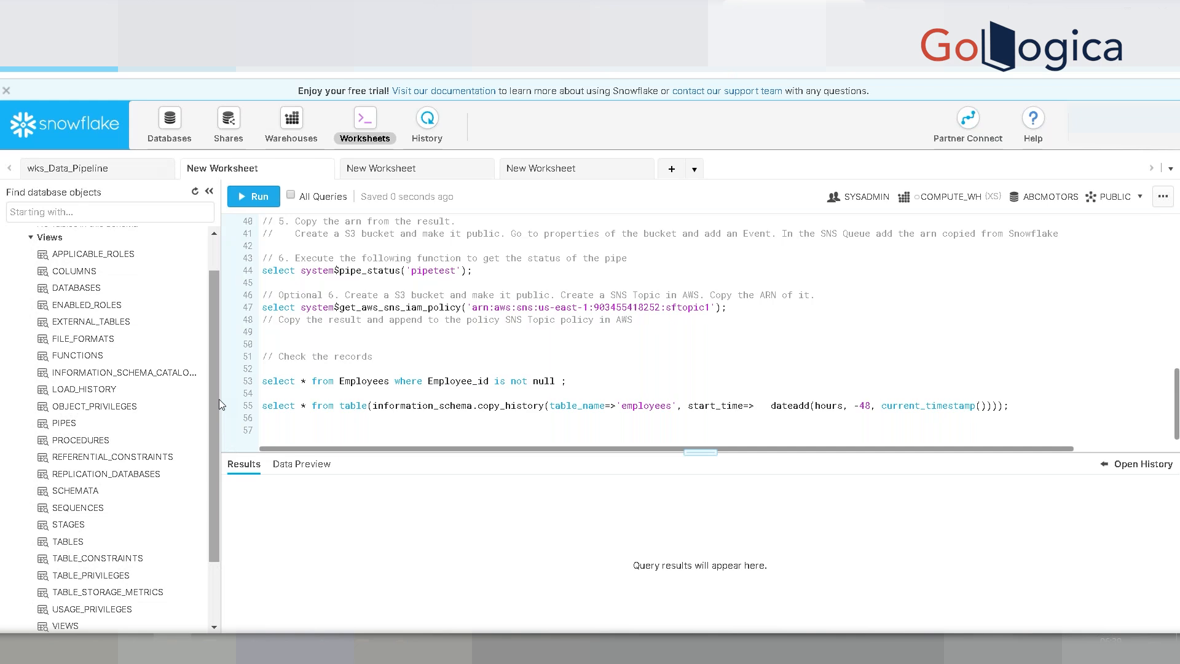
- Open the LOAD_HISTORY view's details in INFORMATION_SCHEMA and look through its columns and data types
{"action": "left_click_drag", "start_coordinate": [214, 400], "coordinate": [215, 428]}
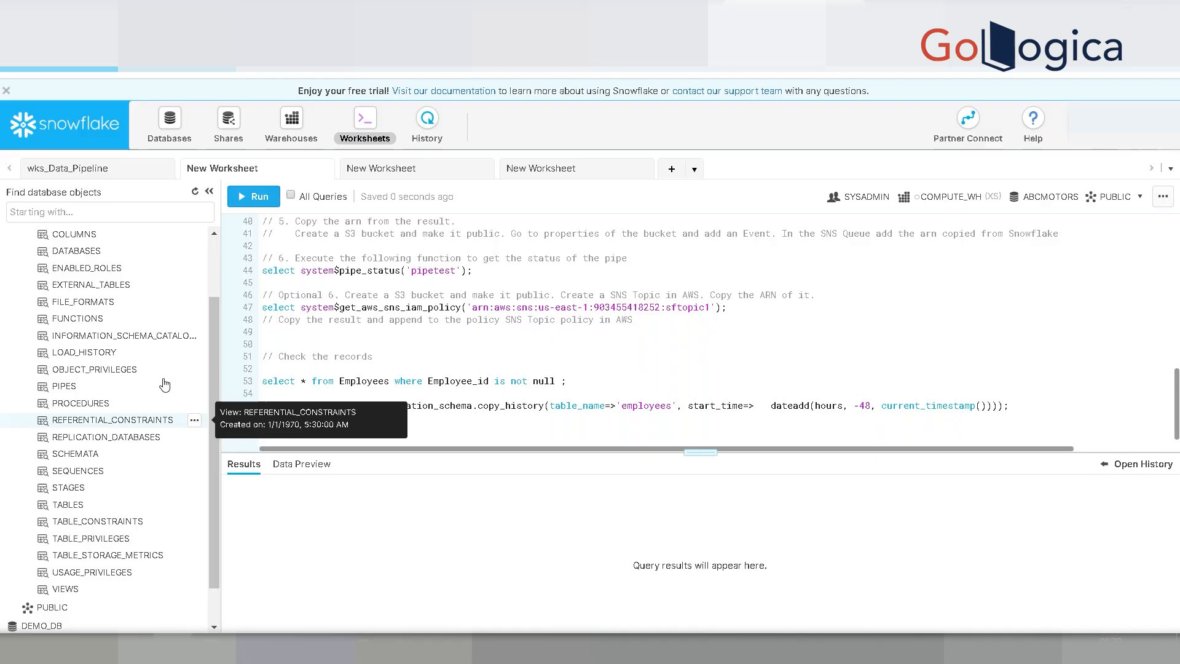
{"action": "left_click", "coordinate": [97, 356]}
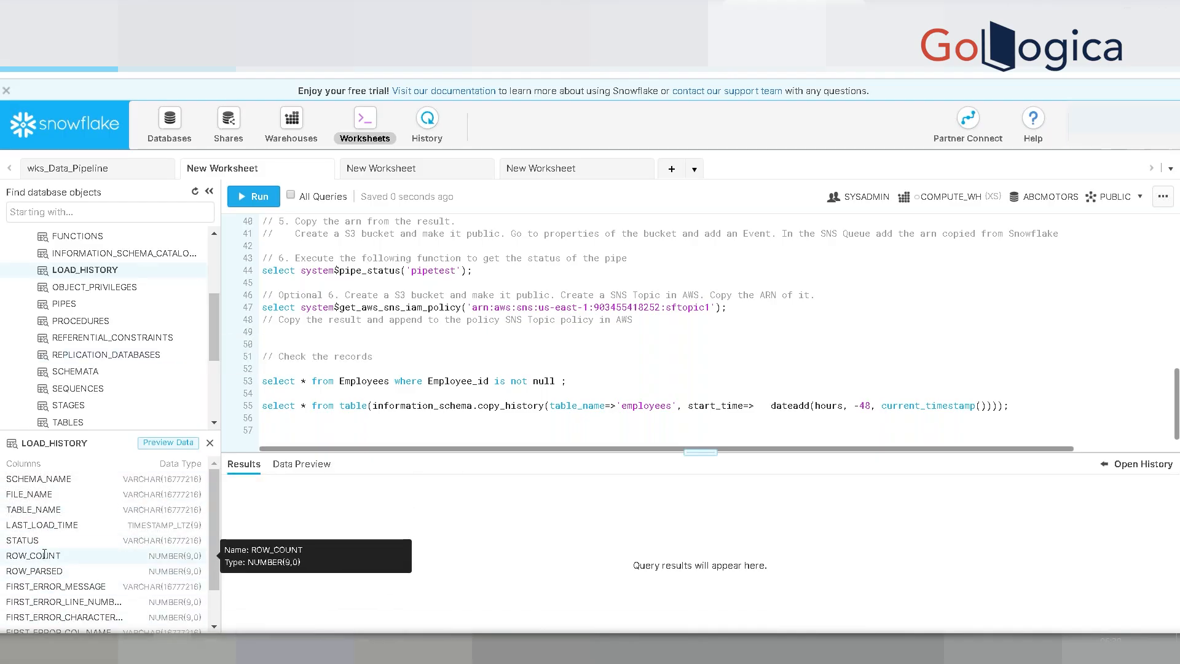
{"action": "left_click", "coordinate": [214, 627]}
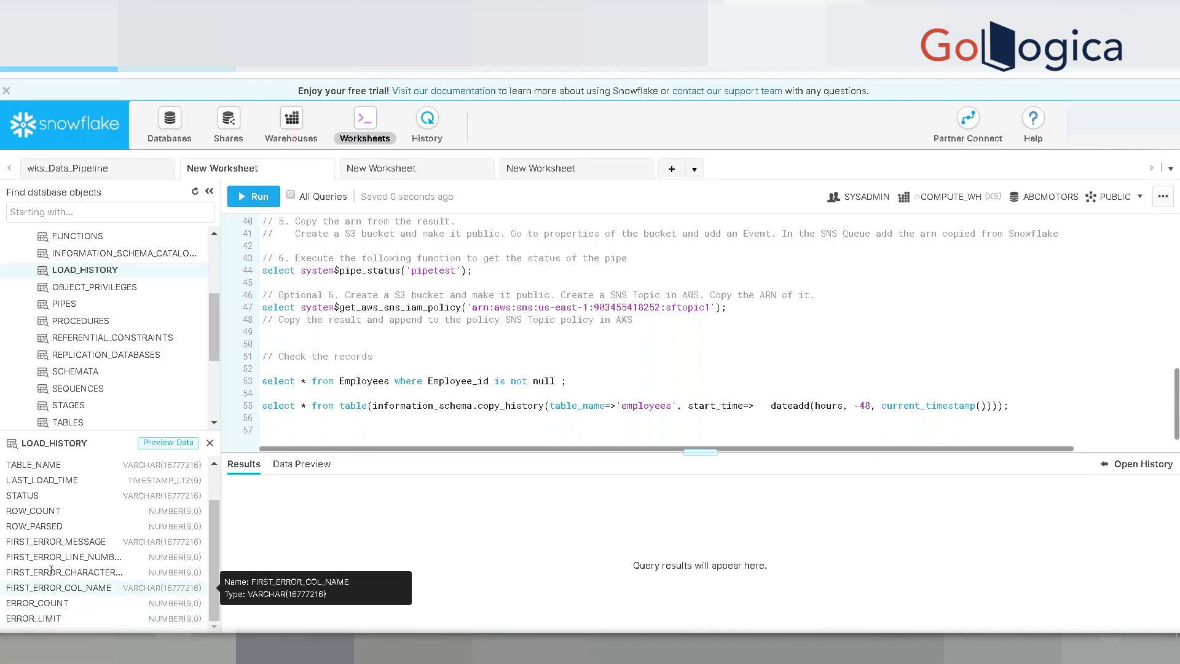
{"action": "left_click", "coordinate": [214, 462]}
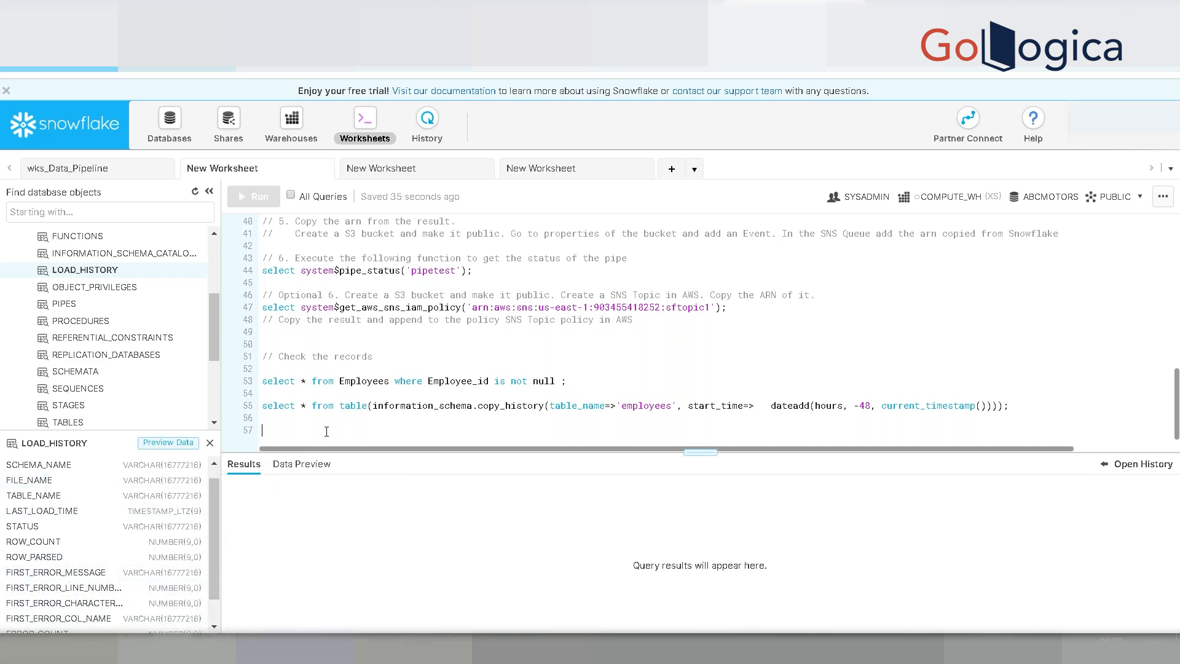
- Write select * from "ABCMOTORS"."INFORMATION_SCHEMA"."LOAD_HISTORY"; on line 57 and run it
{"action": "type", "text": "selet"}
{"action": "key", "text": "BackSpace"}
{"action": "type", "text": "ct "}
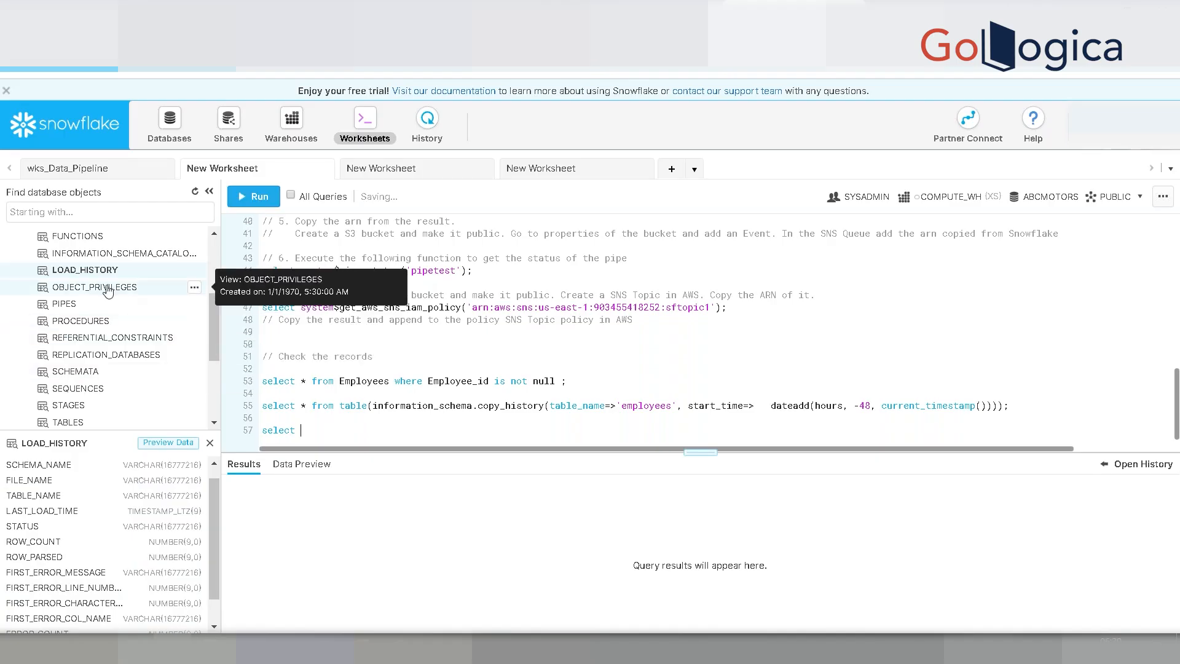
{"action": "type", "text": "* from"}
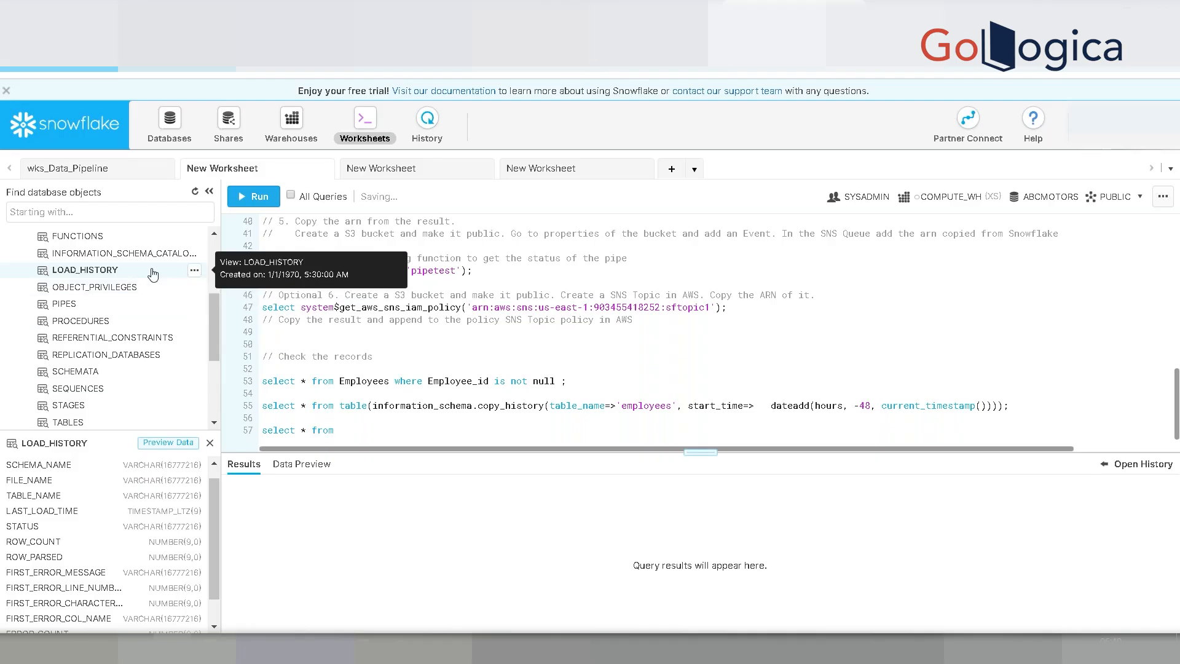
{"action": "left_click", "coordinate": [194, 271]}
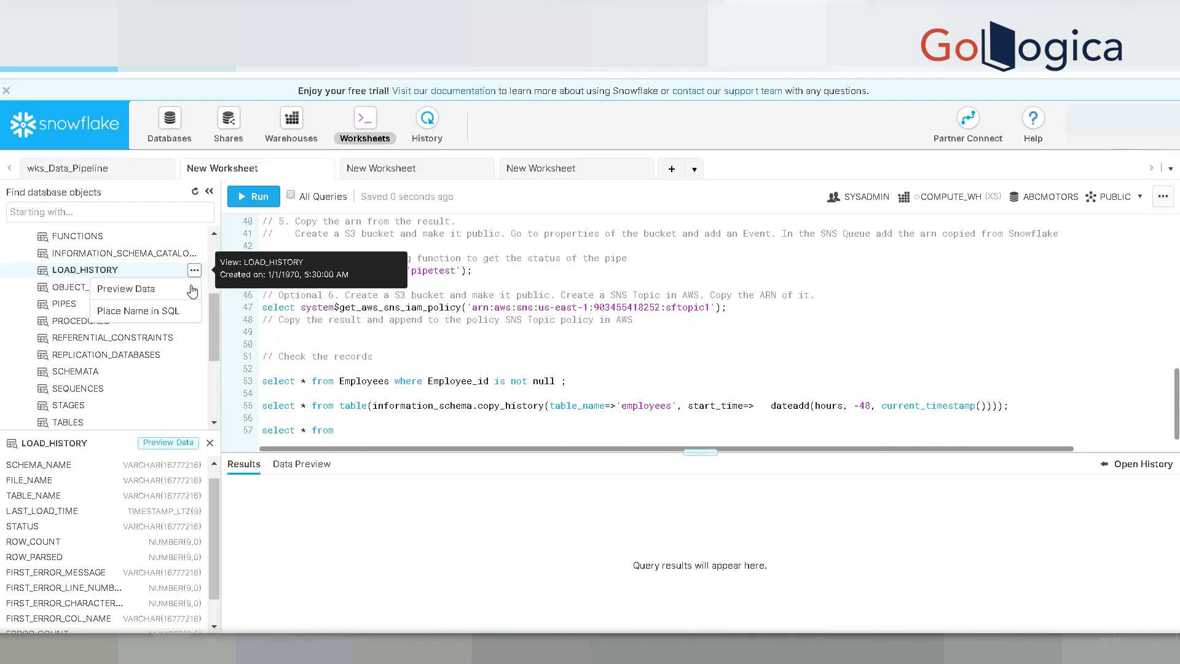
{"action": "left_click", "coordinate": [162, 313]}
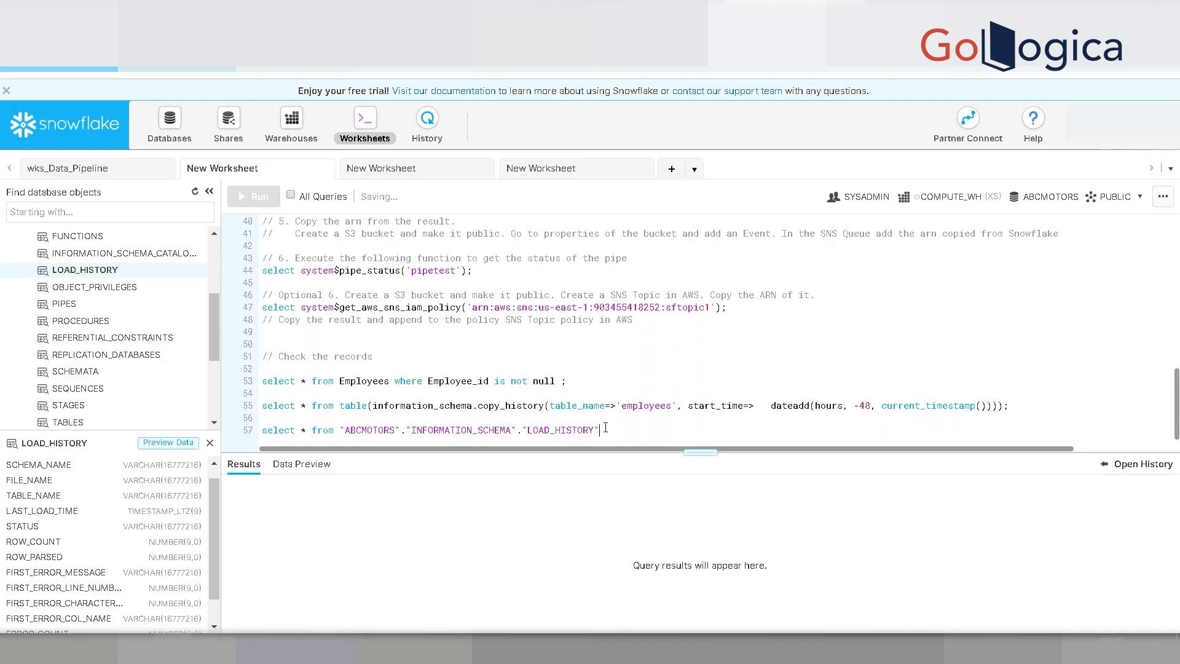
{"action": "type", "text": ";"}
{"action": "key", "text": "ctrl+Return"}
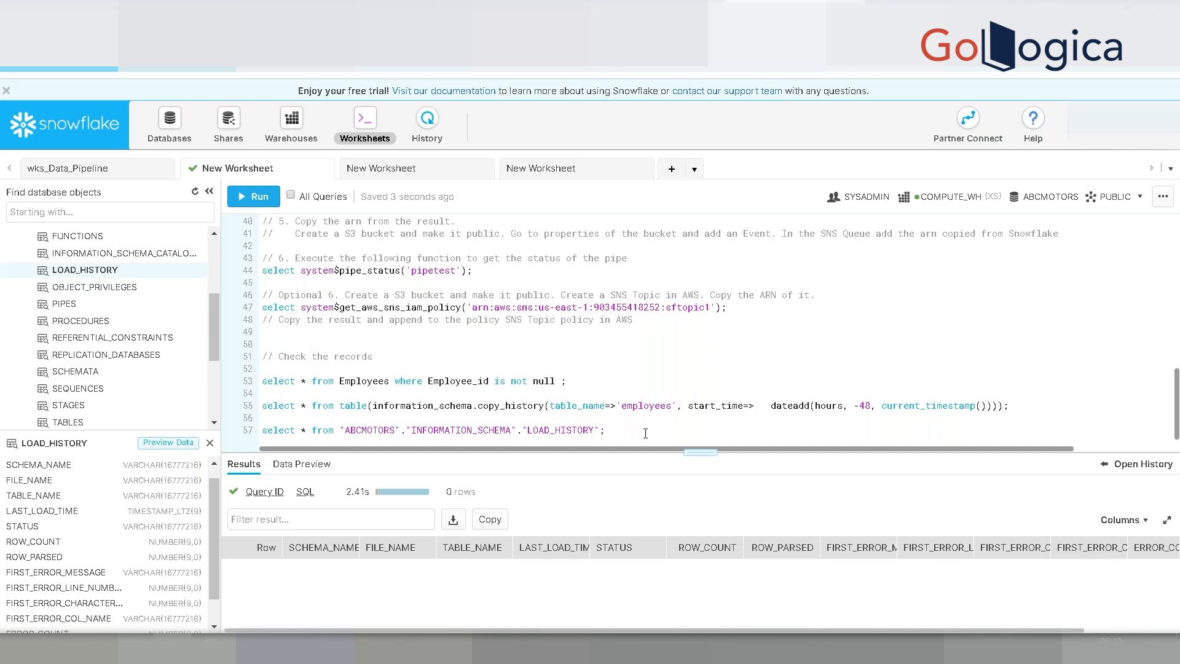
- Review the LOAD_HISTORY column list through to ERROR_LIMIT and return to its start
{"action": "left_click", "coordinate": [502, 354]}
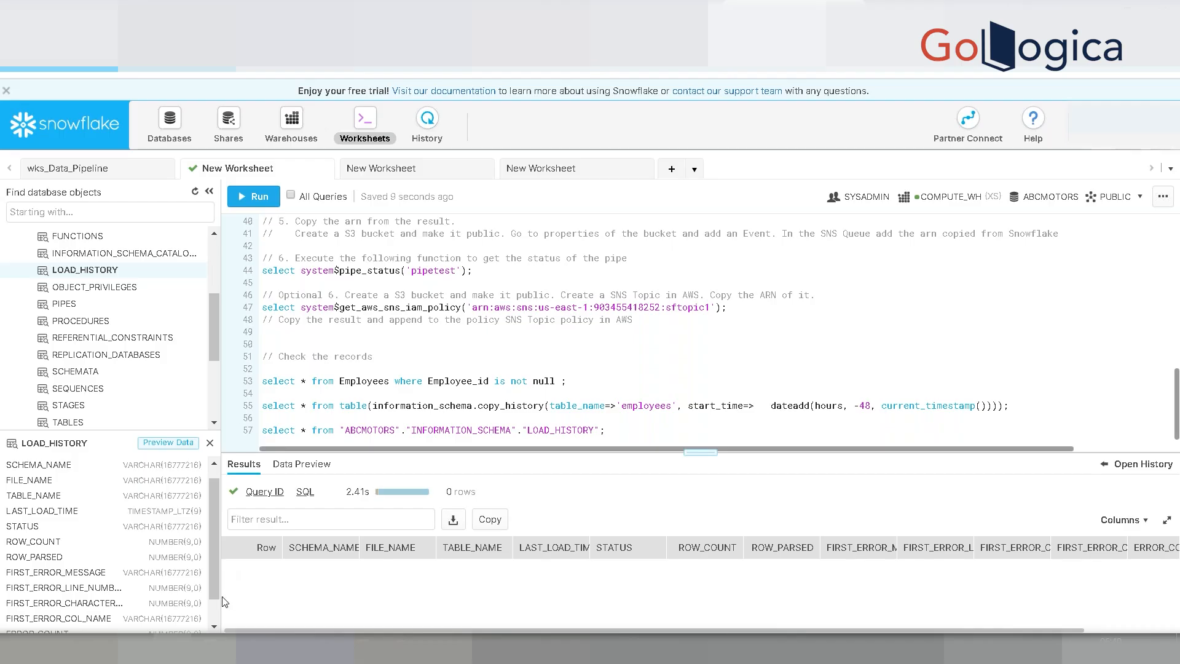
{"action": "scroll", "coordinate": [219, 615], "scroll_direction": "down", "scroll_amount": 2}
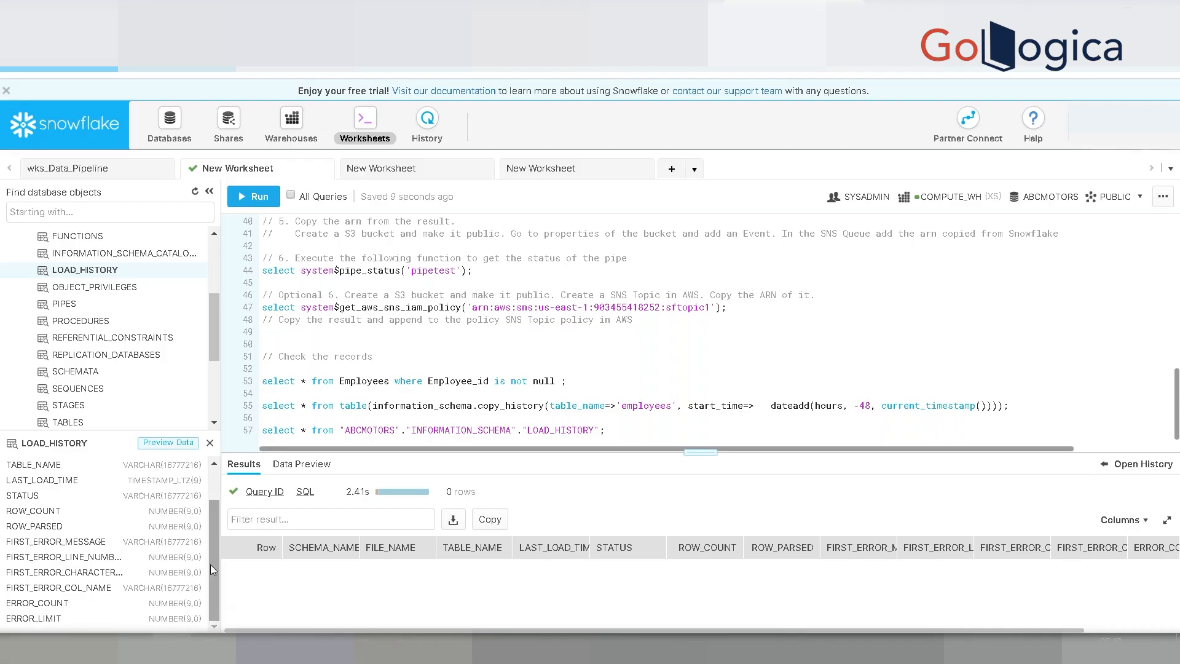
{"action": "scroll", "coordinate": [214, 498], "scroll_direction": "up", "scroll_amount": 3}
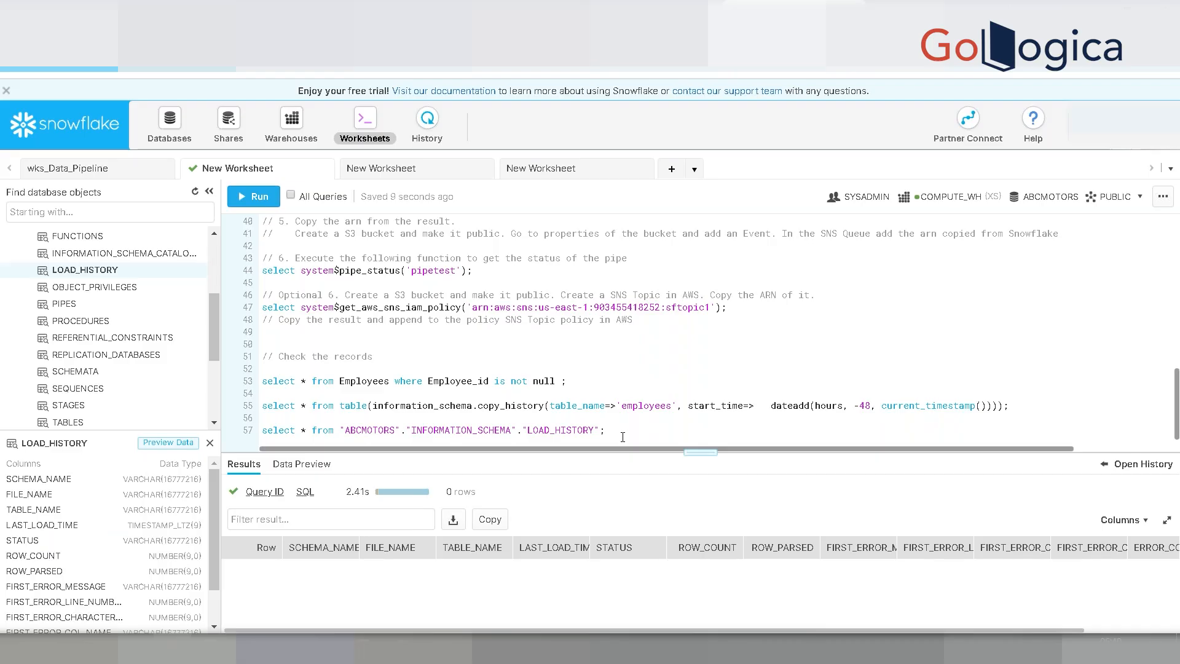
{"action": "key", "text": "Left"}
{"action": "key", "text": "Left"}
{"action": "key", "text": "Left"}
{"action": "key", "text": "Left"}
{"action": "key", "text": "Left"}
{"action": "key", "text": "Left"}
{"action": "key", "text": "Left"}
{"action": "key", "text": "Left"}
{"action": "key", "text": "Down"}
{"action": "key", "text": "Left"}
- Browse the ABCMOTORS schemas, checking the tables in PUBLIC and the views in INFORMATION_SCHEMA
{"action": "scroll", "coordinate": [217, 258], "scroll_direction": "up", "scroll_amount": 3}
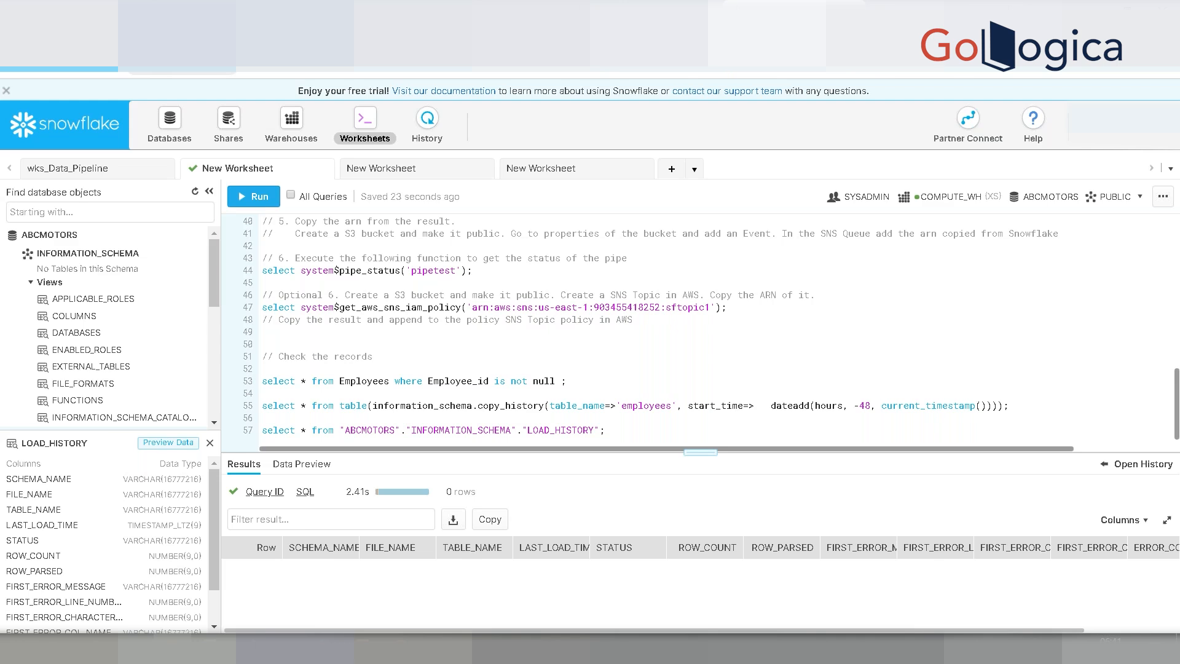
{"action": "left_click", "coordinate": [61, 237]}
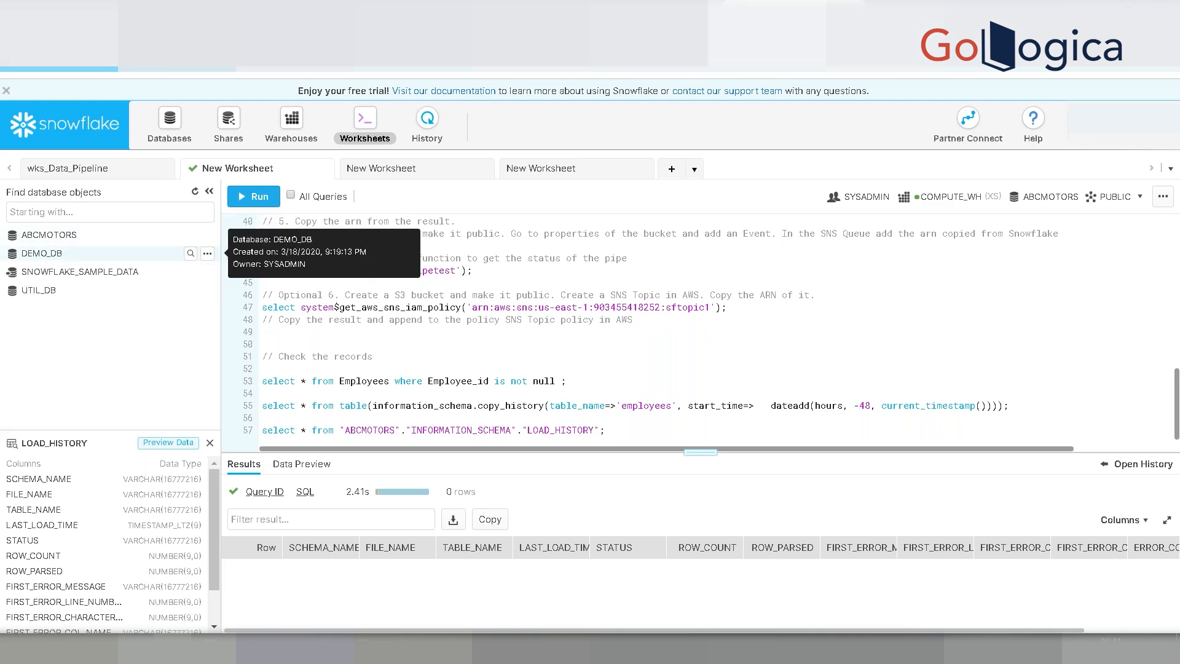
{"action": "left_click", "coordinate": [66, 238]}
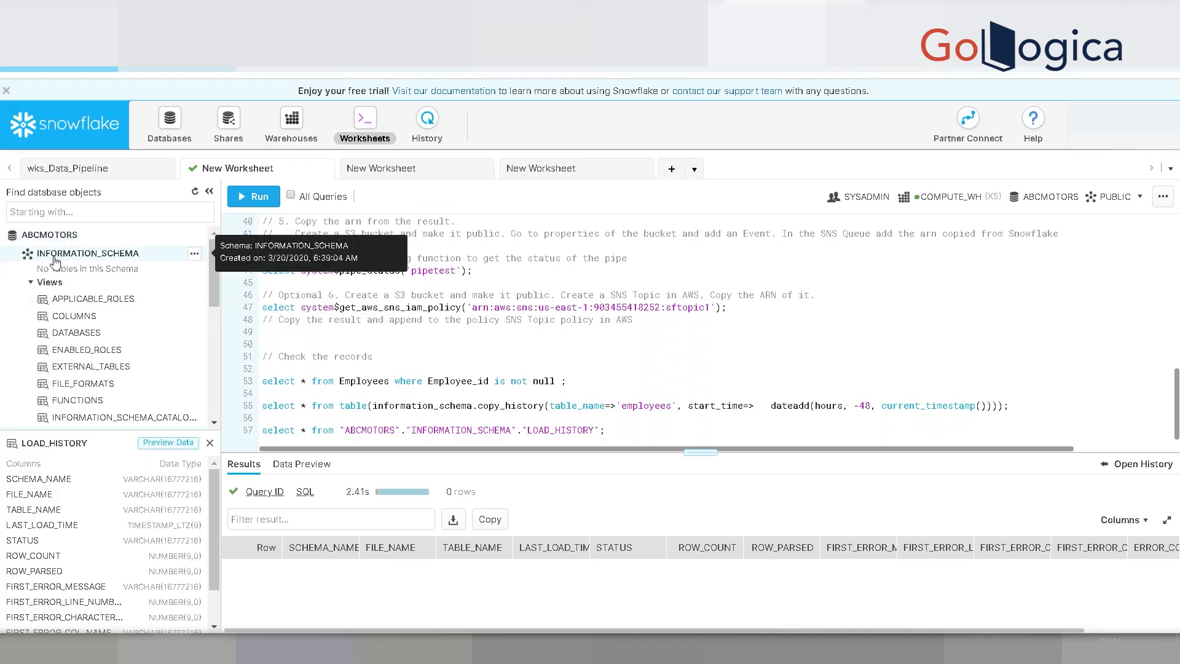
{"action": "left_click", "coordinate": [54, 258]}
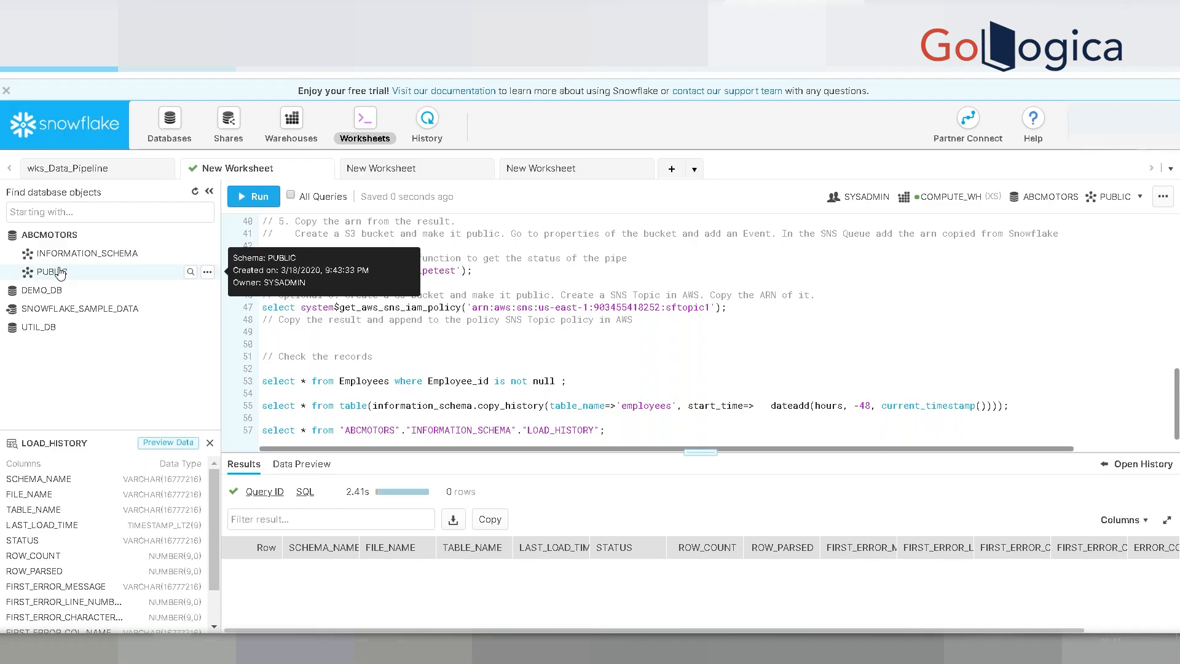
{"action": "left_click", "coordinate": [59, 273]}
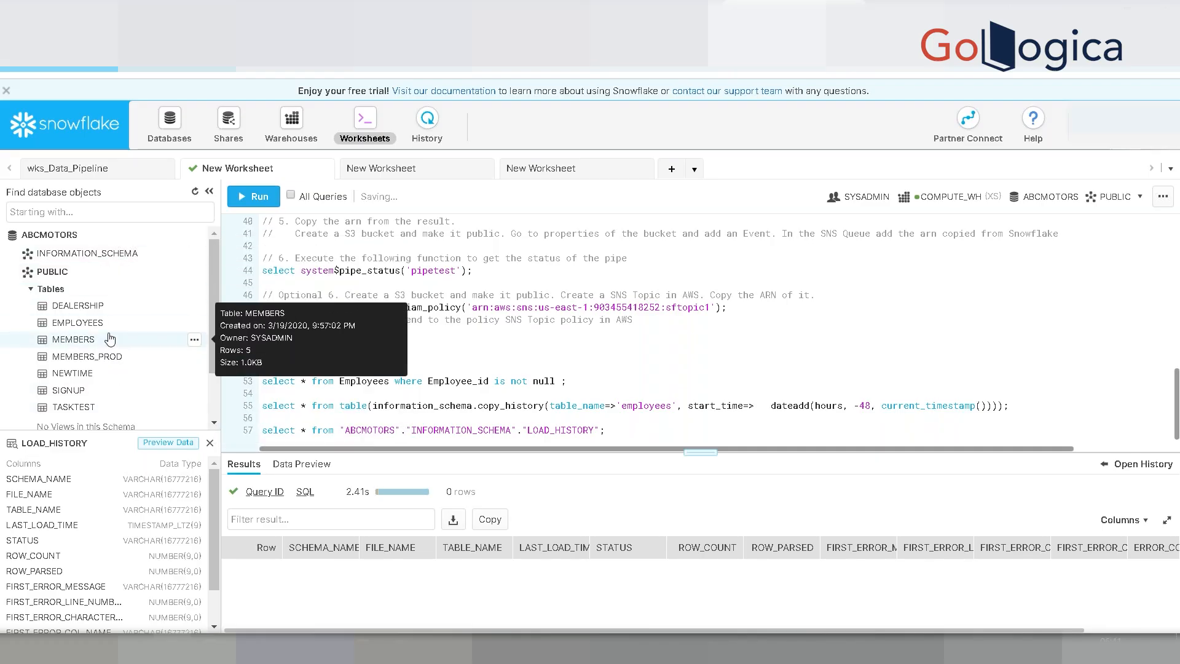
{"action": "left_click", "coordinate": [78, 255]}
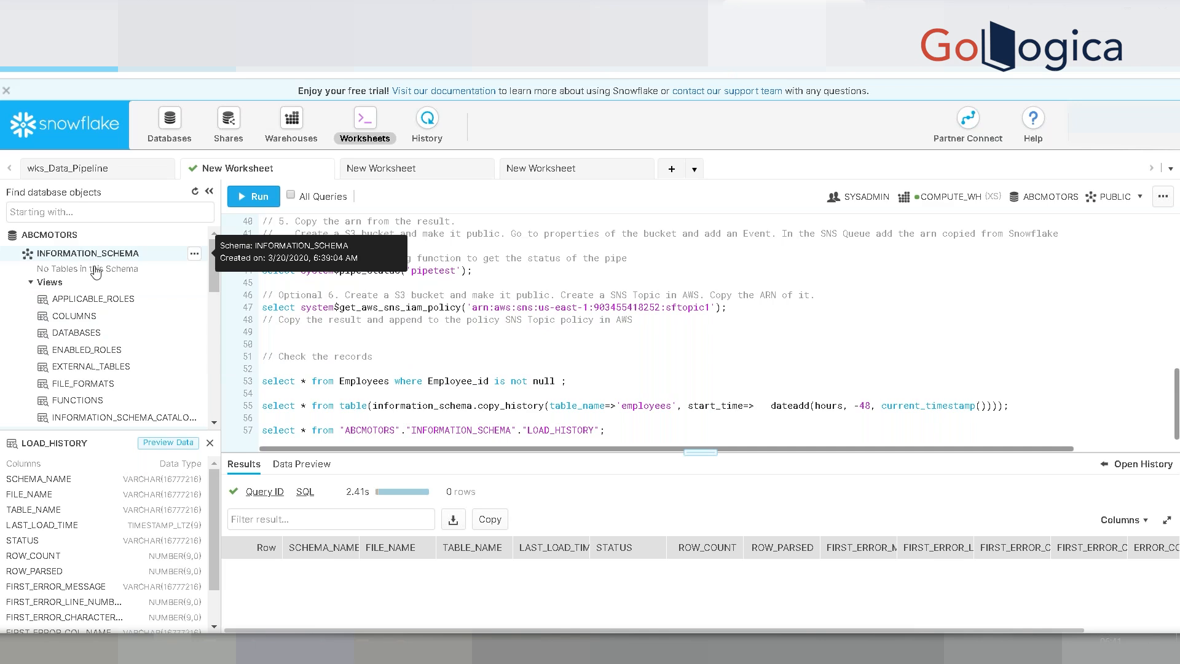
- Change LOAD_HISTORY to copy_HISTORY in the line 57 query and try running it
{"action": "left_click", "coordinate": [488, 420]}
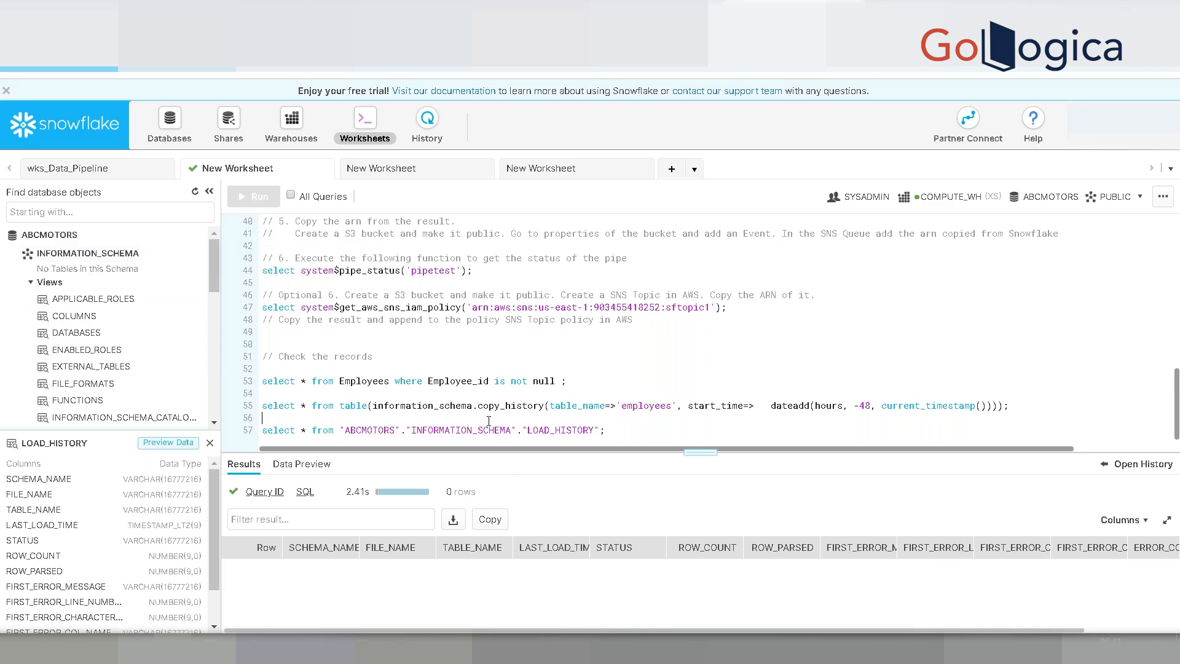
{"action": "left_click", "coordinate": [531, 430]}
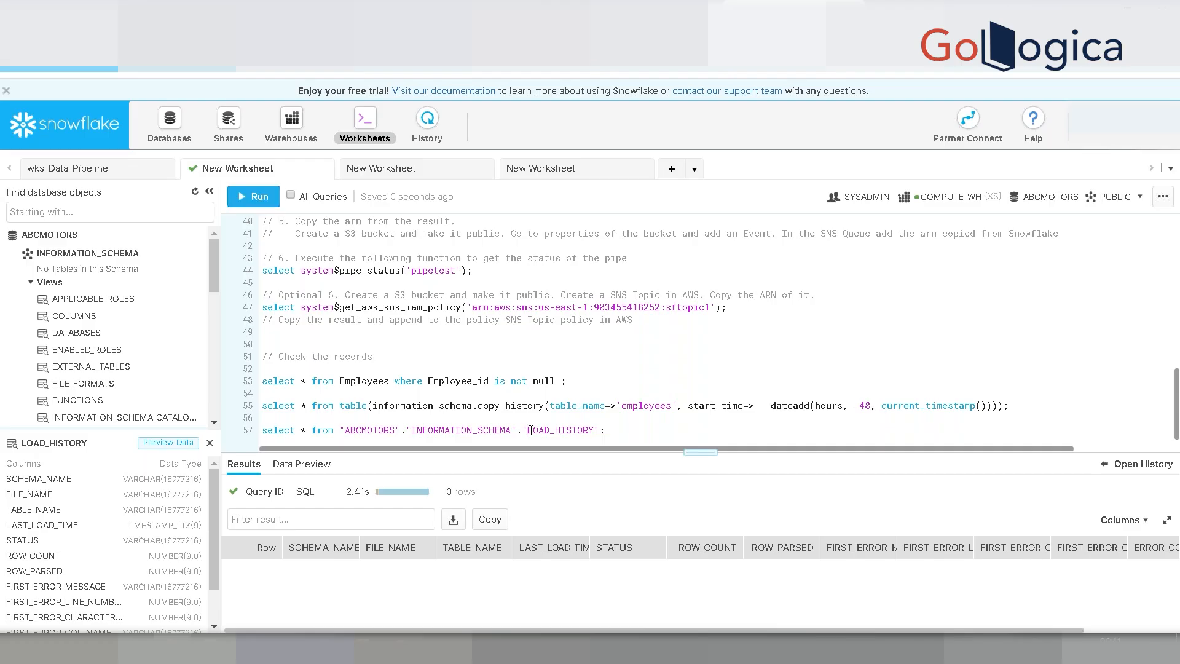
{"action": "key", "text": "Delete"}
{"action": "key", "text": "Delete"}
{"action": "key", "text": "Delete"}
{"action": "key", "text": "Delete"}
{"action": "key", "text": "Delete"}
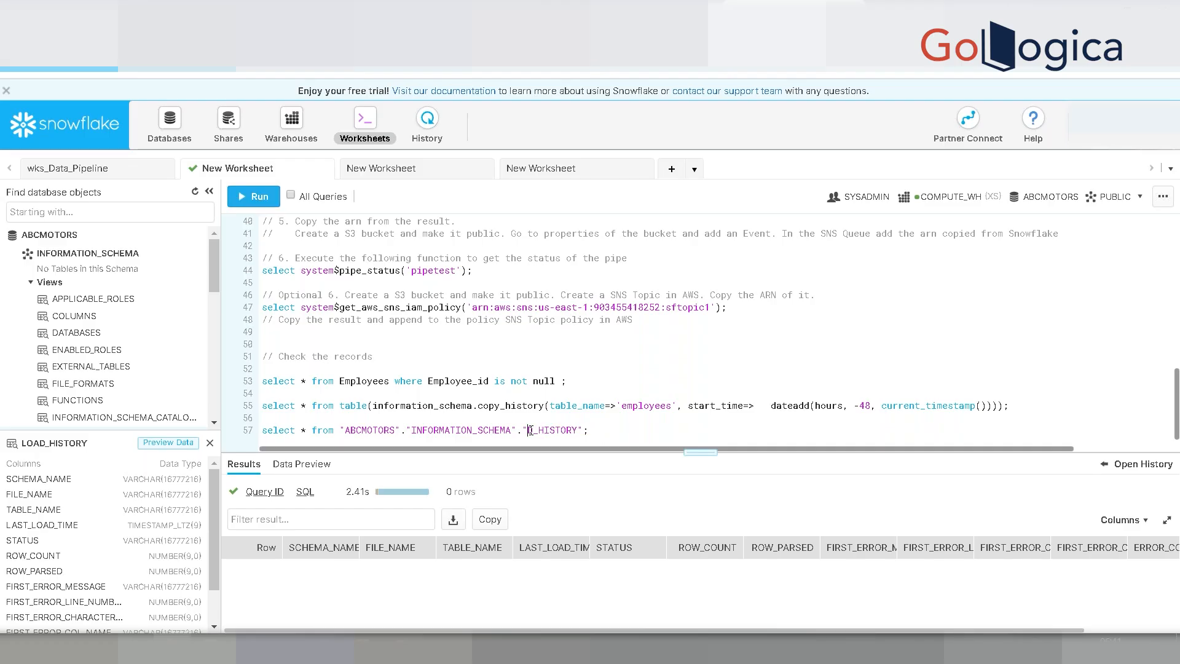
{"action": "type", "text": "copy"}
{"action": "key", "text": "ctrl+Return"}
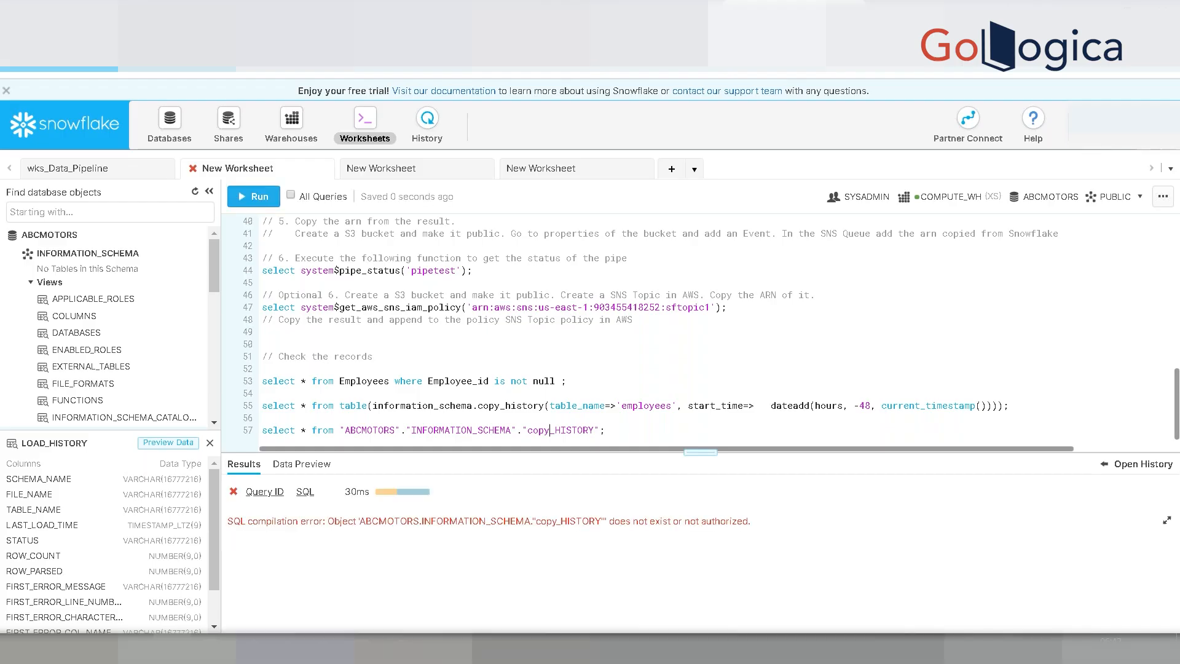
- Insert an extra blank line above the copy_HISTORY query and return to the copy_history query on line 55
{"action": "left_click", "coordinate": [263, 418]}
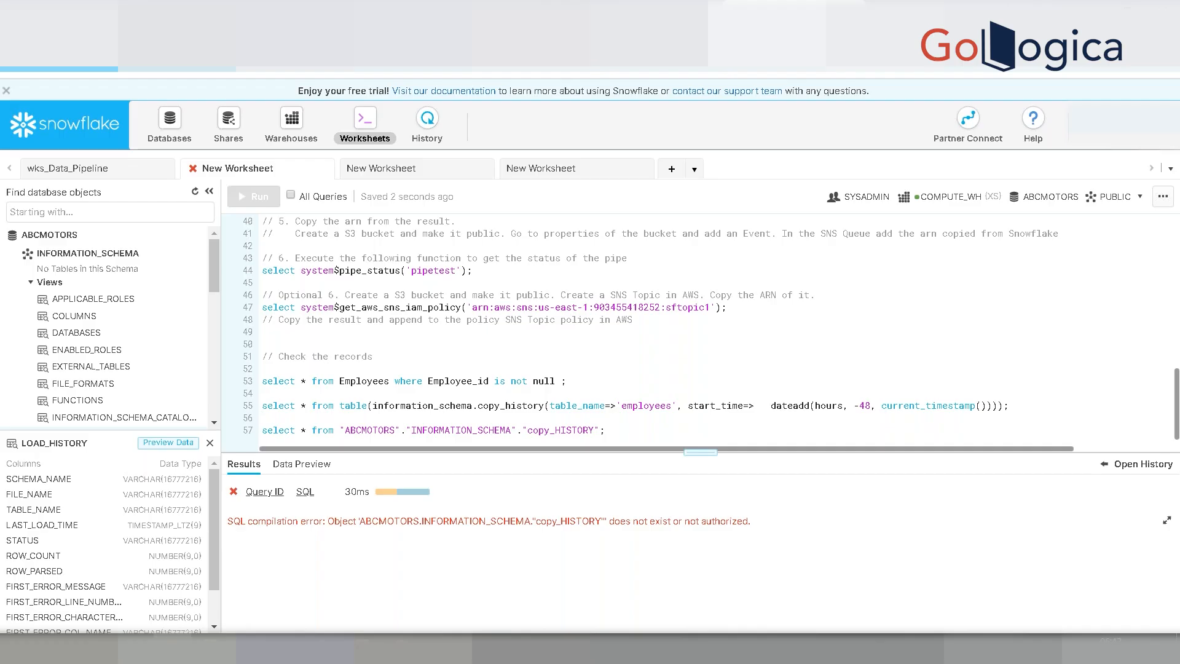
{"action": "key", "text": "Return"}
{"action": "key", "text": "Down"}
{"action": "key", "text": "Down"}
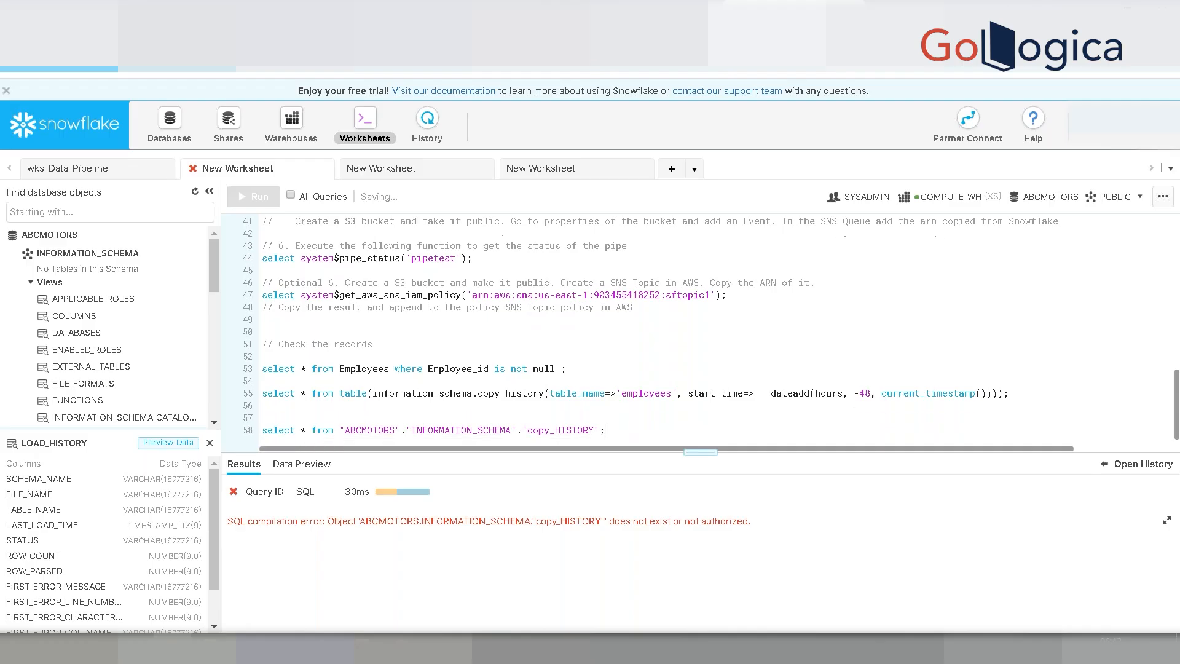
{"action": "key", "text": "Up"}
{"action": "key", "text": "Up"}
{"action": "key", "text": "Up"}
{"action": "key", "text": "Up"}
{"action": "key", "text": "Down"}
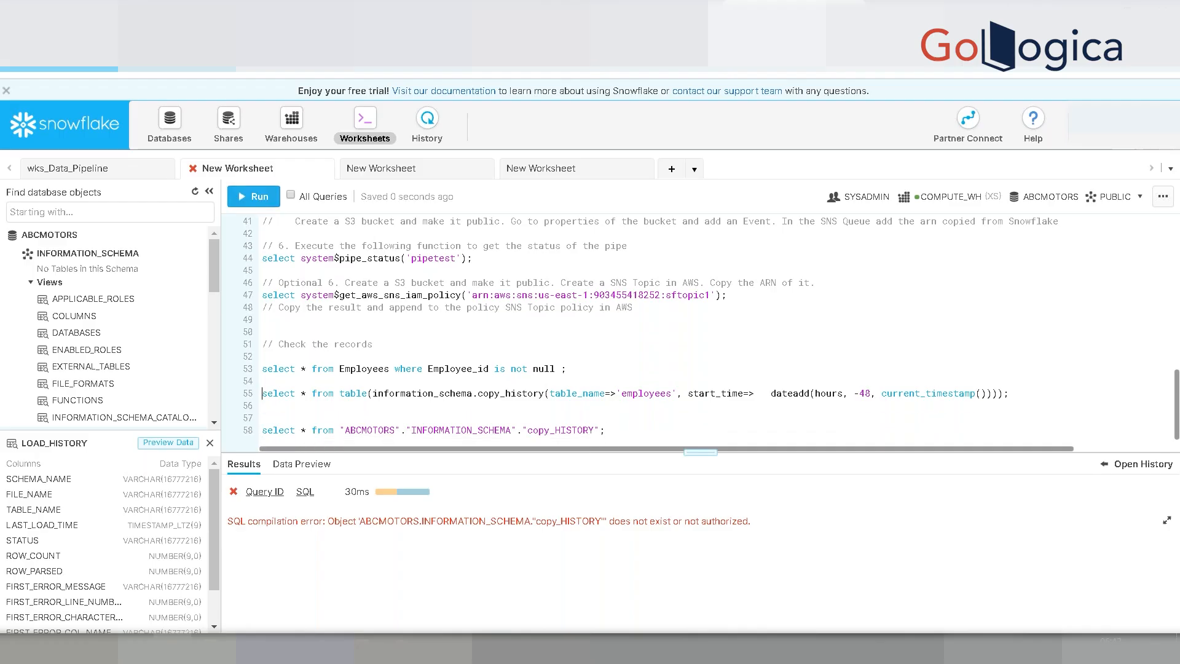
{"action": "left_click", "coordinate": [971, 394]}
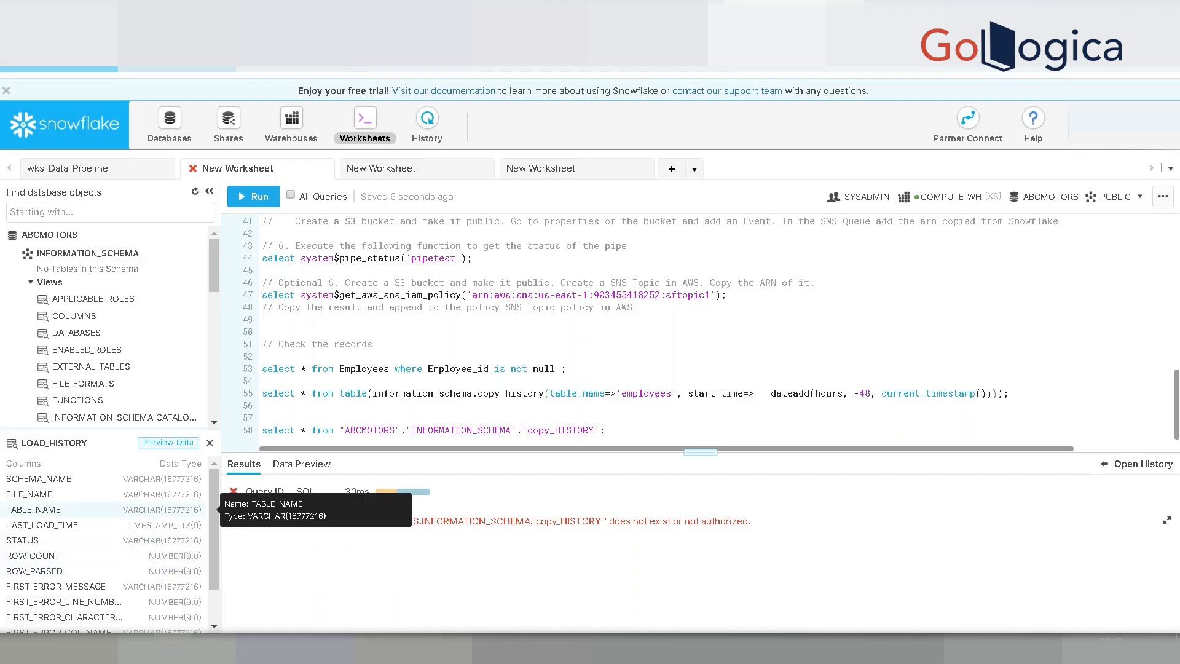
- Search the INFORMATION_SCHEMA view list for a copy history view
{"action": "scroll", "coordinate": [212, 395], "scroll_direction": "down", "scroll_amount": 3}
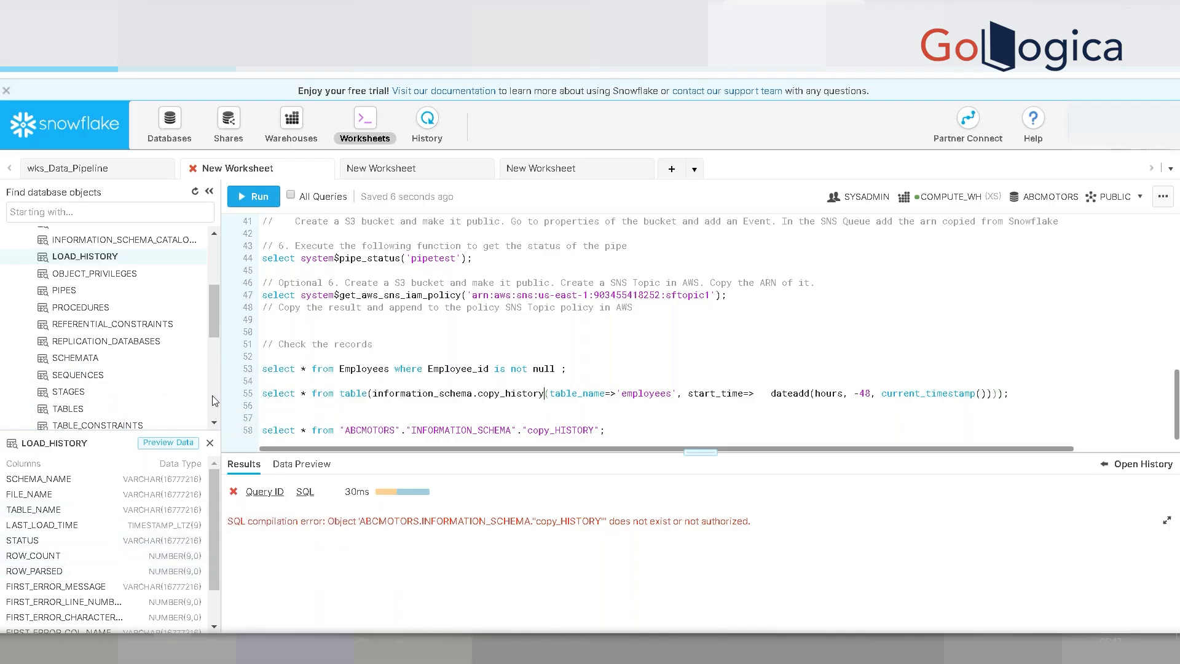
{"action": "scroll", "coordinate": [212, 396], "scroll_direction": "down", "scroll_amount": 3}
{"action": "scroll", "coordinate": [221, 277], "scroll_direction": "up", "scroll_amount": 3}
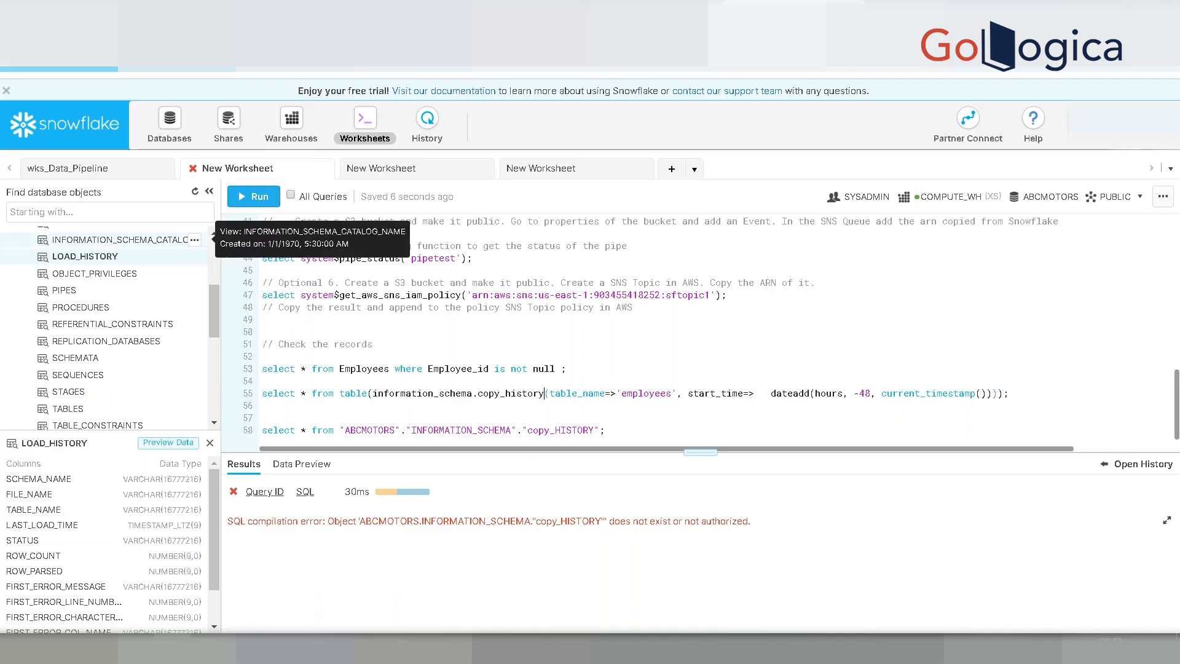
{"action": "left_click", "coordinate": [215, 234]}
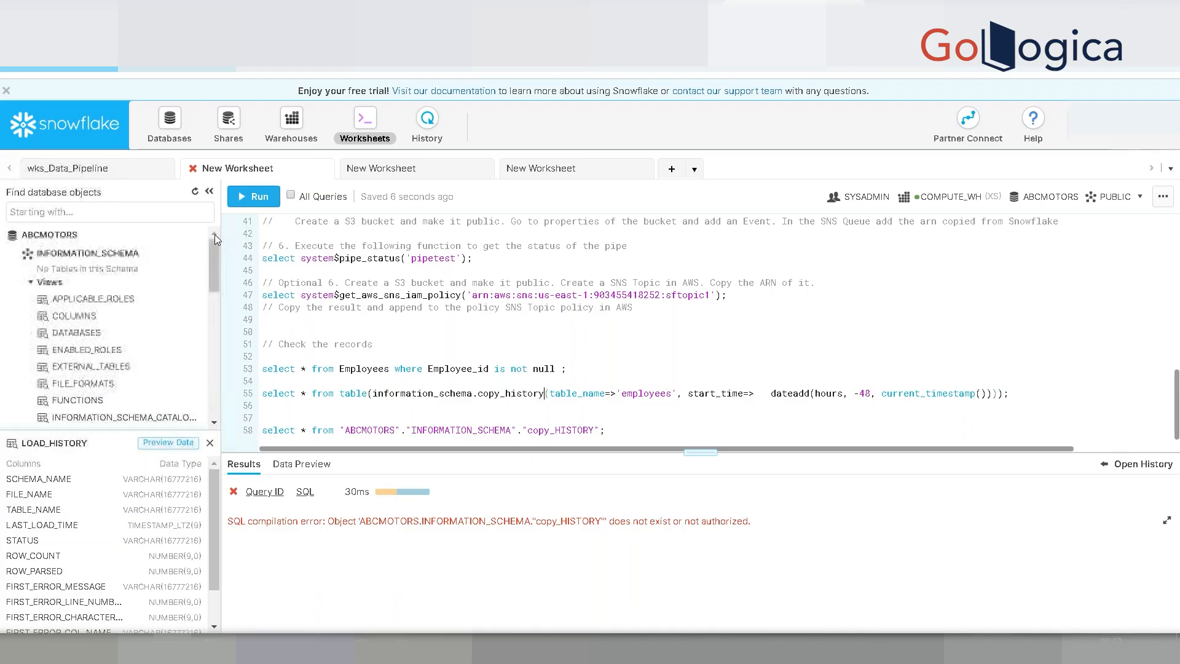
- Check the worksheet's role and context settings, then add use role account_admin; on line 56 and try running it
{"action": "left_click", "coordinate": [369, 418]}
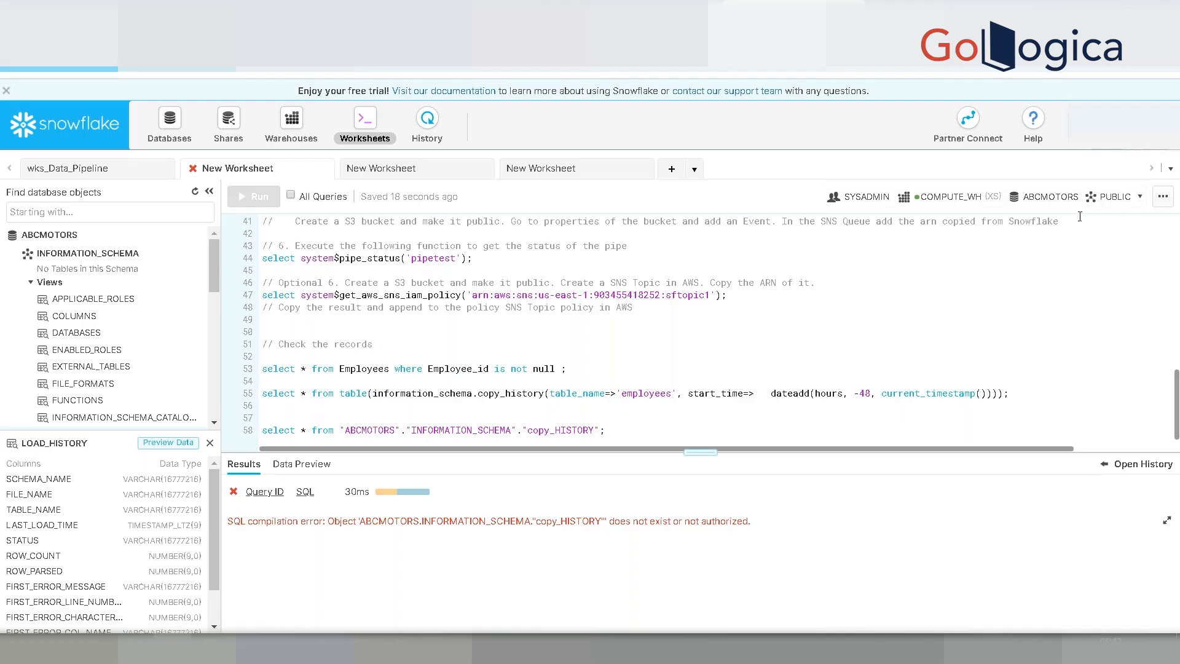
{"action": "left_click", "coordinate": [1138, 196]}
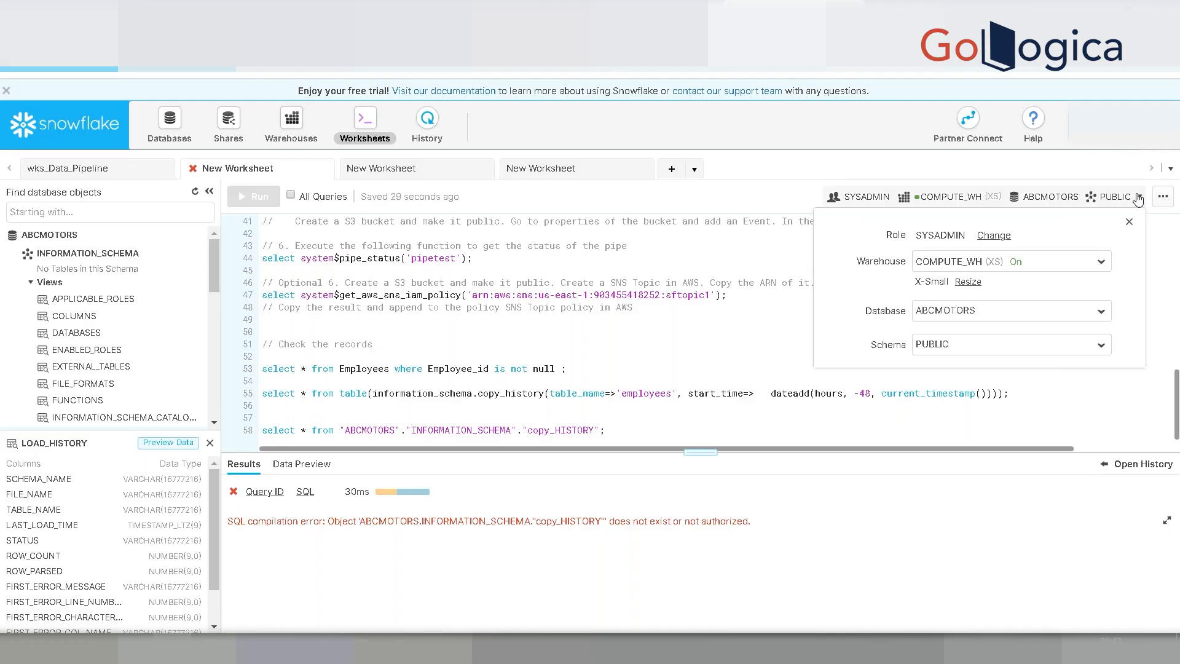
{"action": "left_click", "coordinate": [397, 424]}
{"action": "type", "text": "use"}
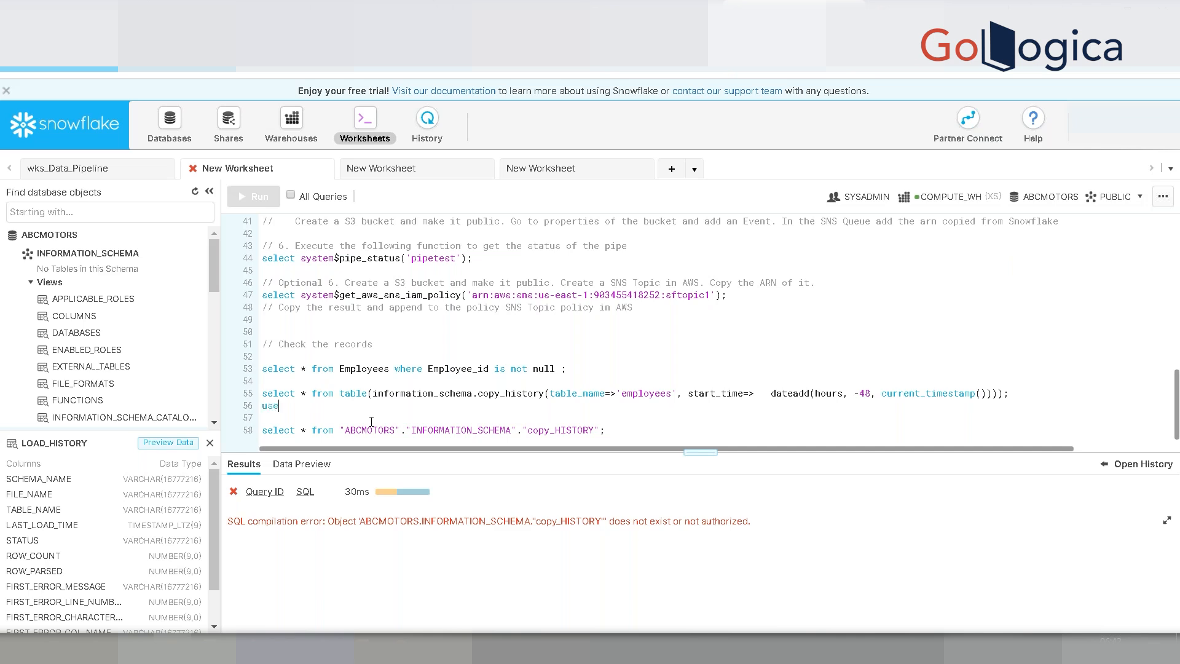
{"action": "type", "text": " role a"}
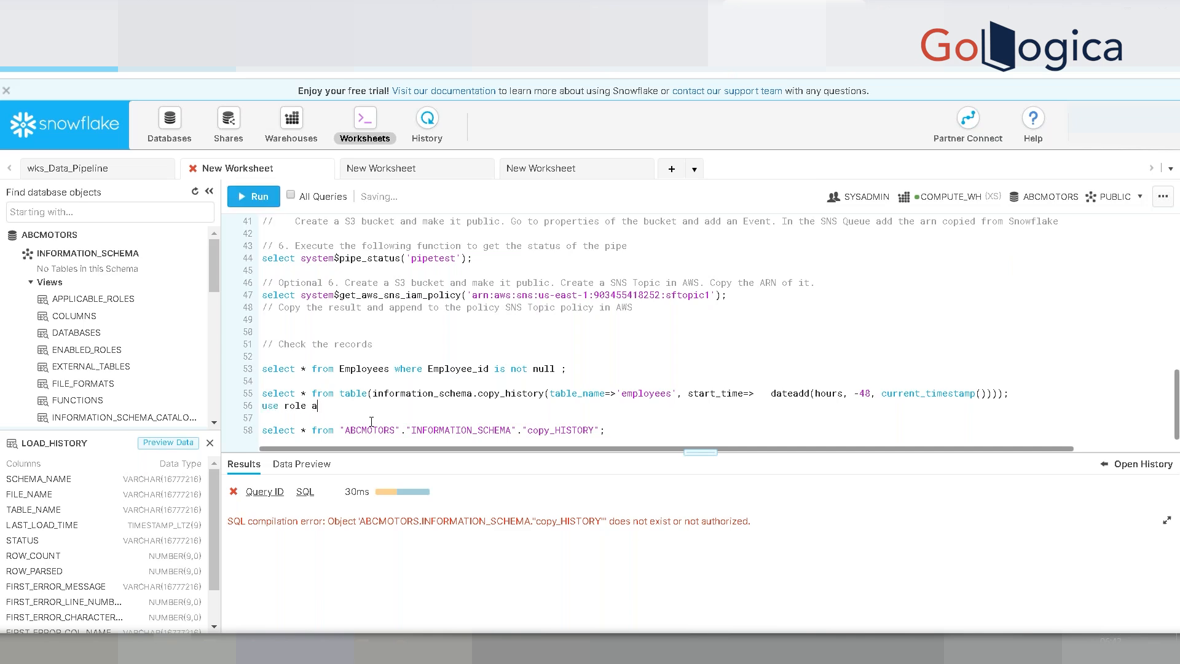
{"action": "type", "text": "ccount_admin"}
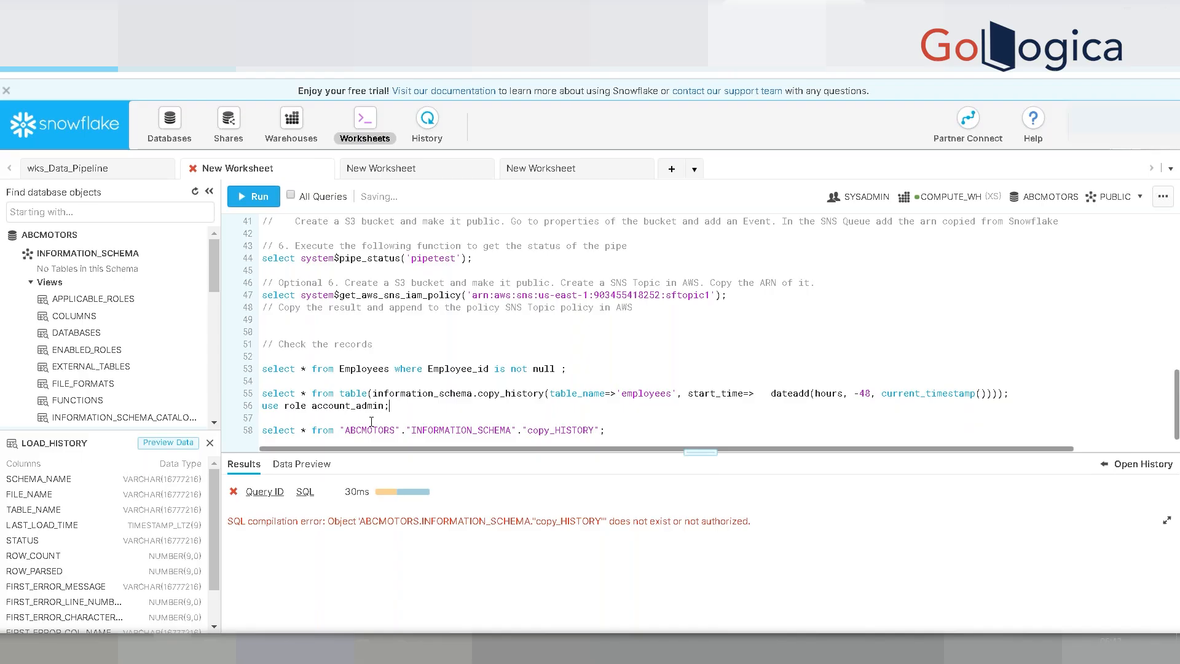
{"action": "type", "text": ";"}
{"action": "key", "text": "ctrl+Return"}
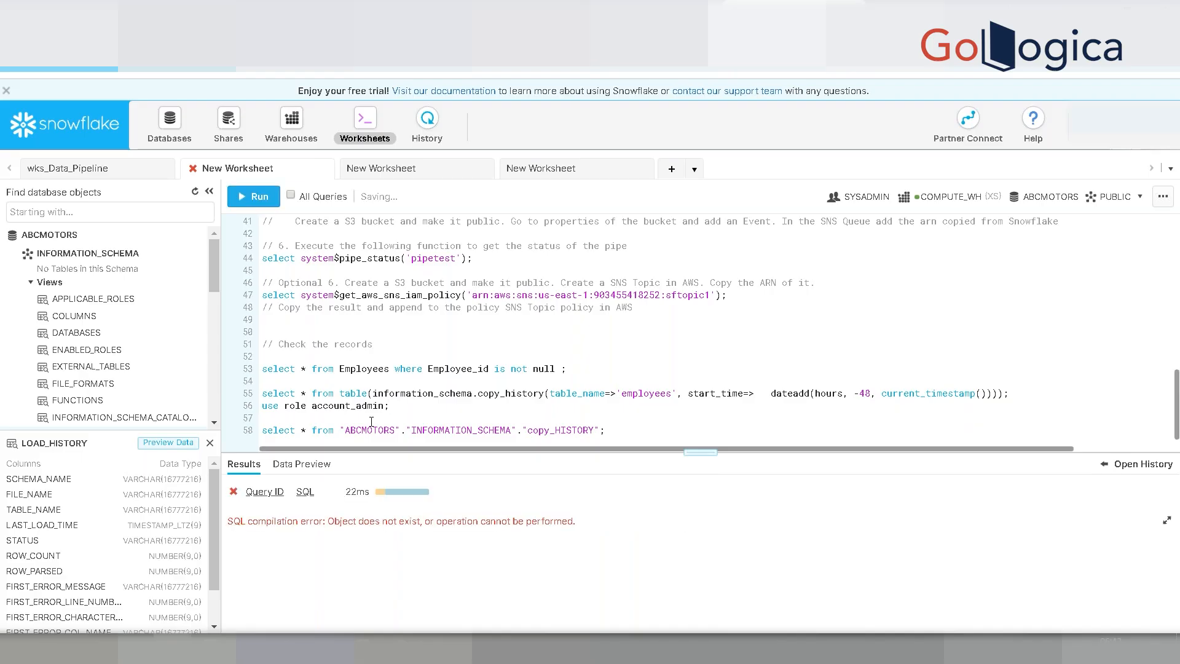
- Correct the role name on line 56 to accountadmin and run the use role statement
{"action": "key", "text": "Left"}
{"action": "key", "text": "Left"}
{"action": "key", "text": "Left"}
{"action": "key", "text": "Left"}
{"action": "key", "text": "Left"}
{"action": "key", "text": "Delete"}
{"action": "key", "text": "ctrl+Return"}
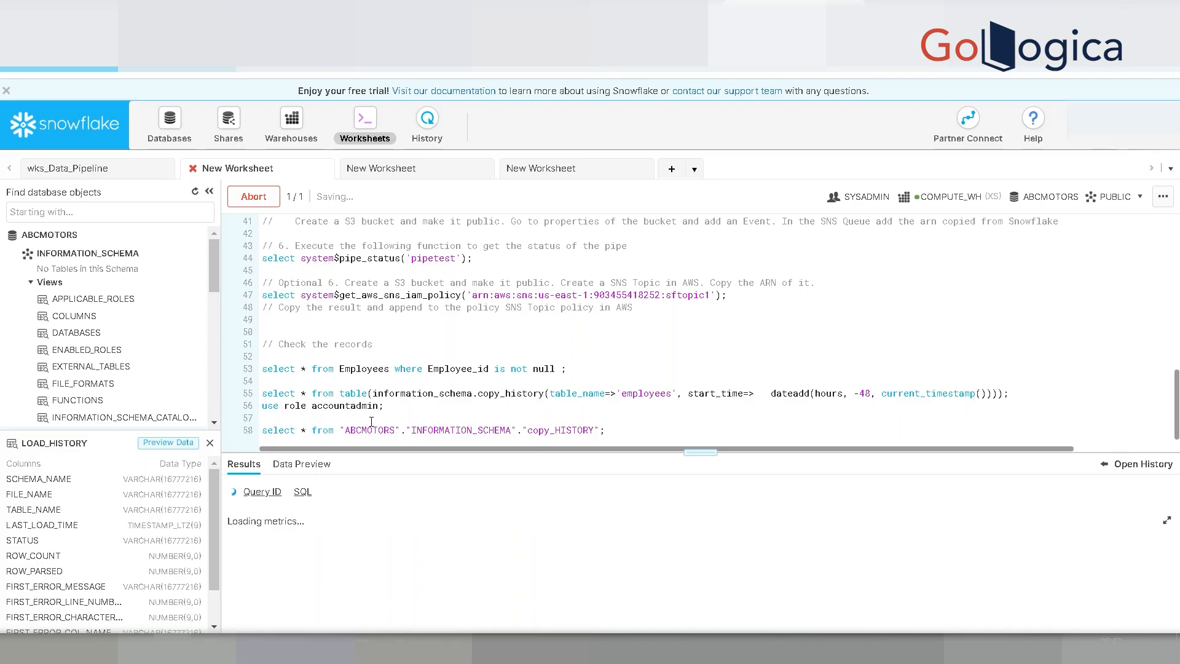
- Run the line 55 copy_history query for employees, enlarge the results and widen the FILE_NAME column
{"action": "key", "text": "ctrl+Return"}
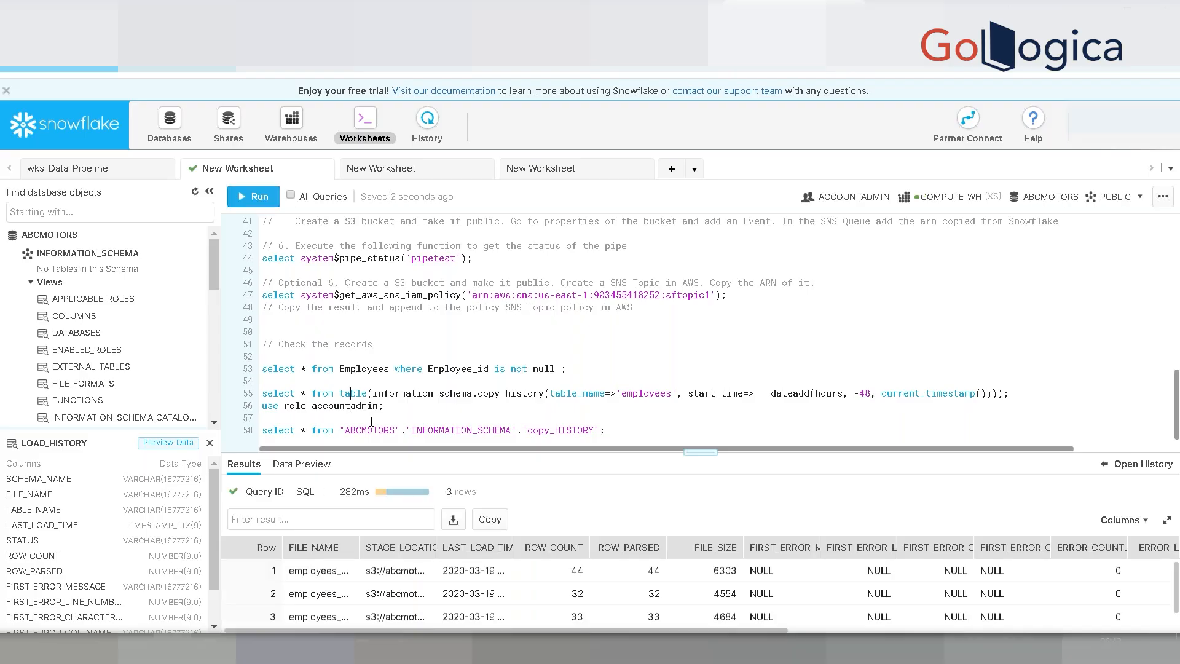
{"action": "left_click", "coordinate": [1167, 520]}
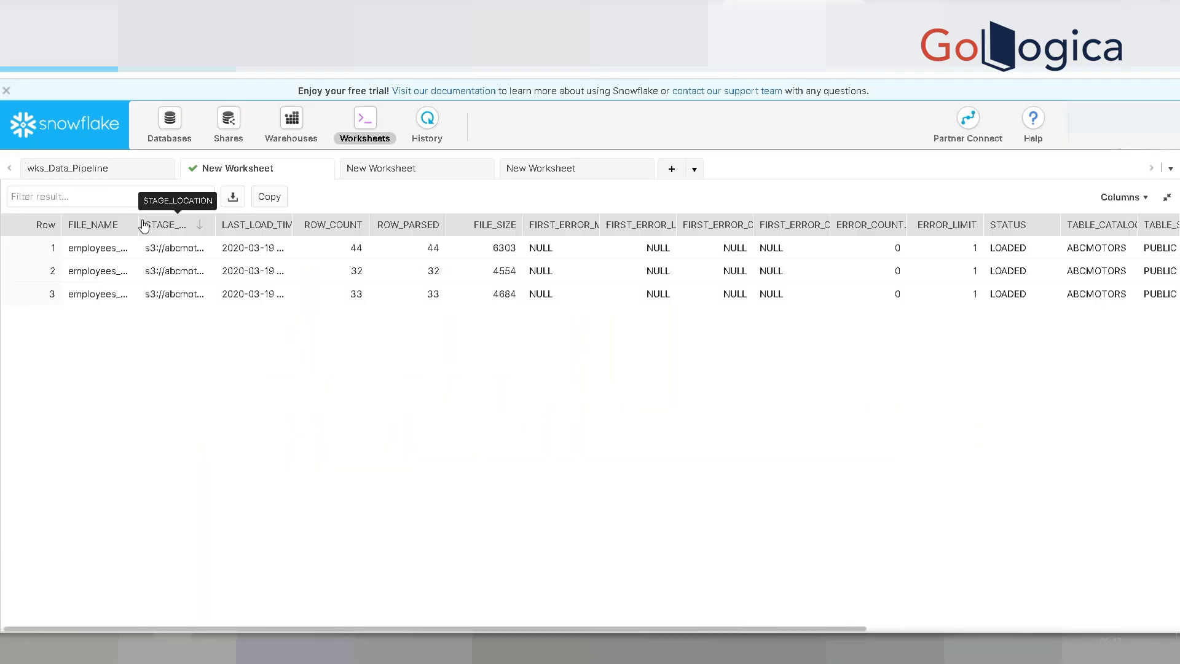
{"action": "left_click_drag", "start_coordinate": [133, 222], "coordinate": [212, 223]}
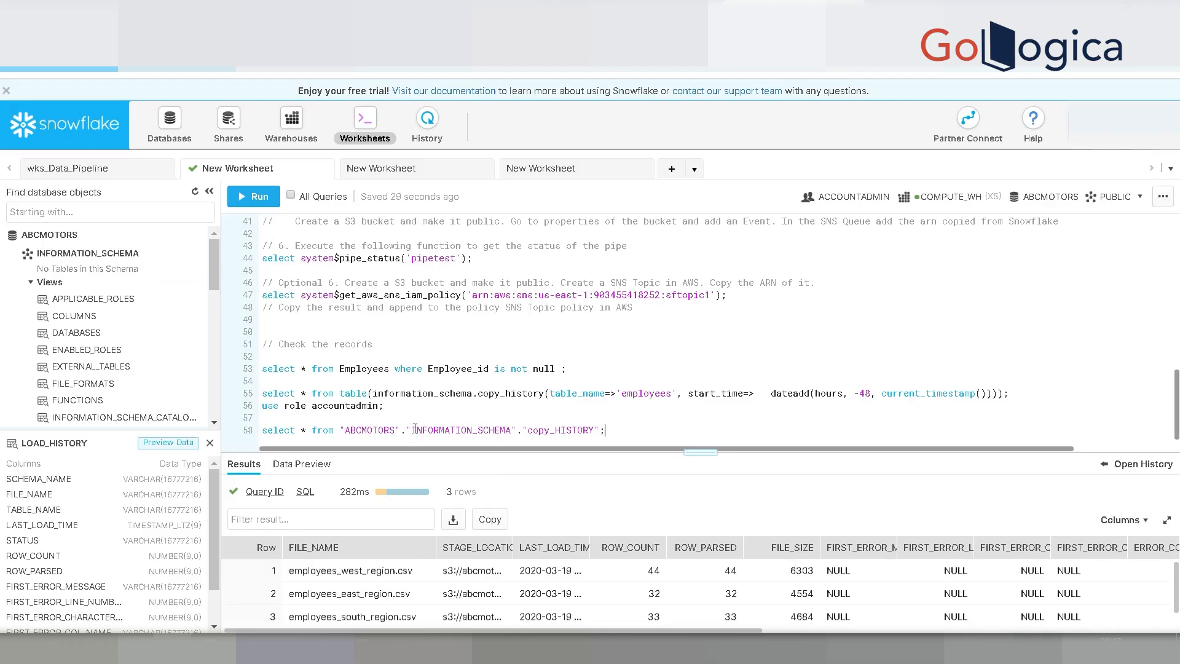
- Add two new lines below the copy_HISTORY query and inspect the PIPES, STAGES and TABLES views in INFORMATION_SCHEMA
{"action": "key", "text": "Return"}
{"action": "key", "text": "Return"}
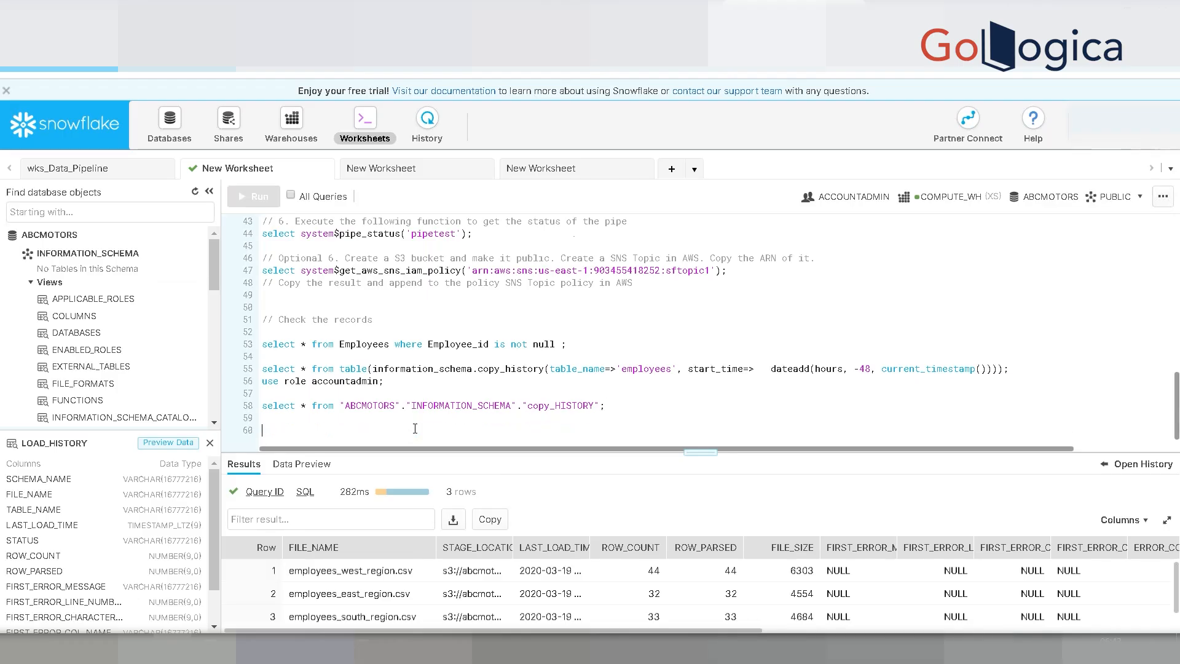
{"action": "scroll", "coordinate": [209, 385], "scroll_direction": "down", "scroll_amount": 3}
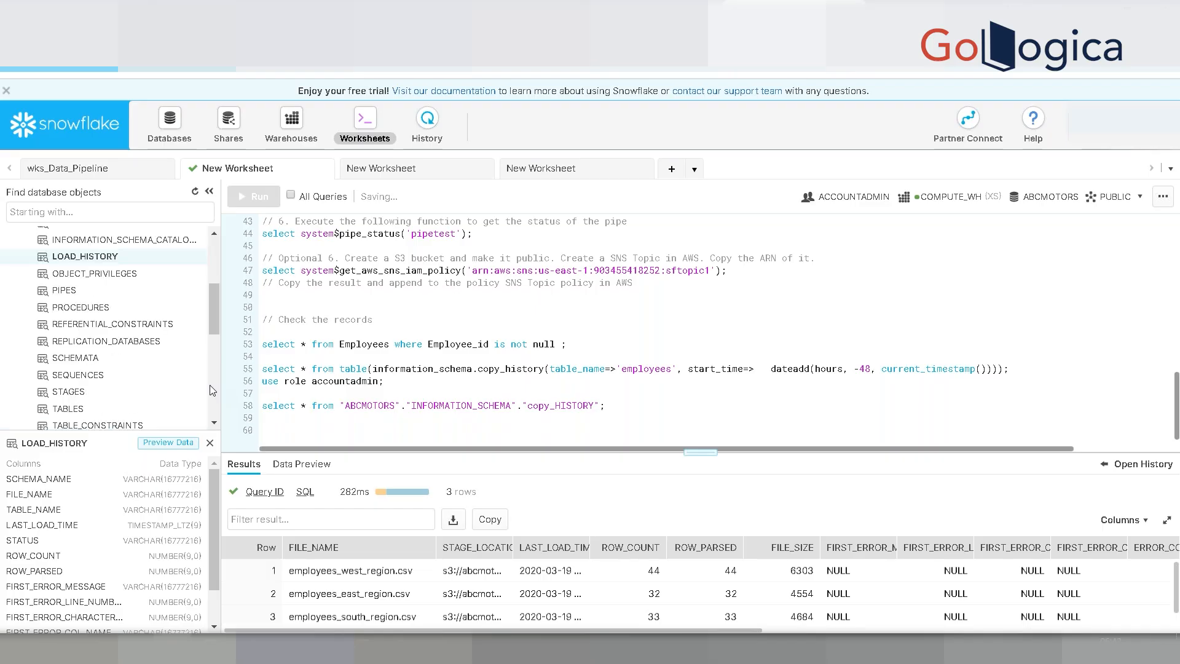
{"action": "mouse_move", "coordinate": [210, 317]}
{"action": "left_mouse_down"}
{"action": "mouse_move", "coordinate": [210, 367]}
{"action": "mouse_move", "coordinate": [212, 301]}
{"action": "left_mouse_up"}
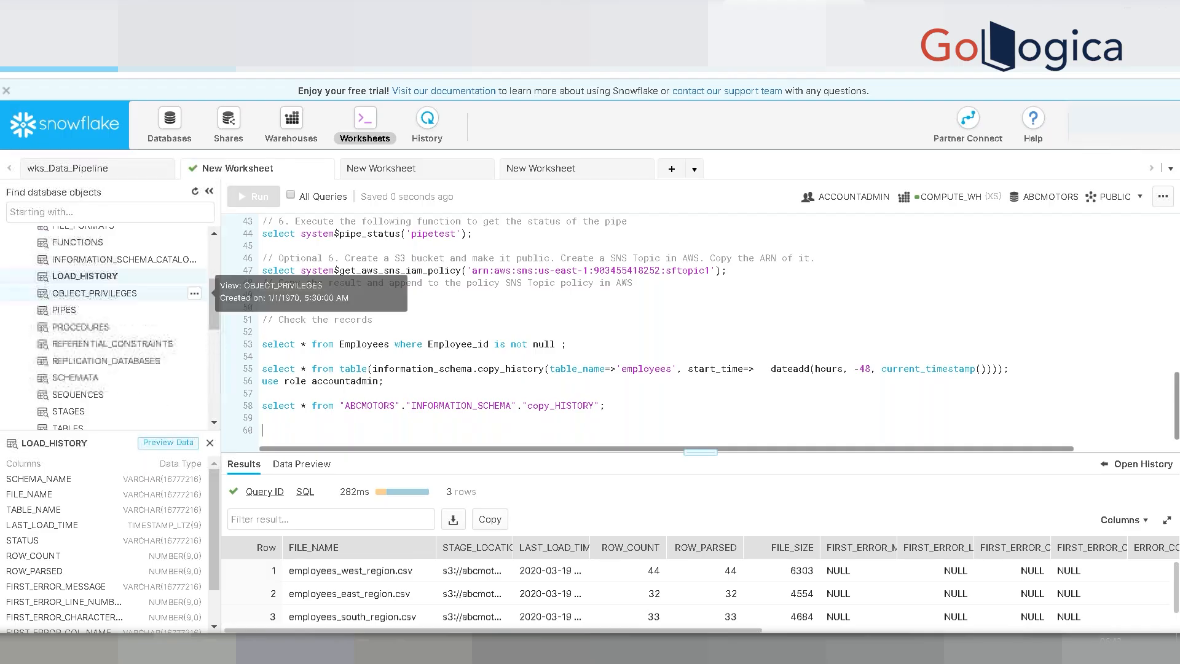
{"action": "left_click", "coordinate": [69, 317]}
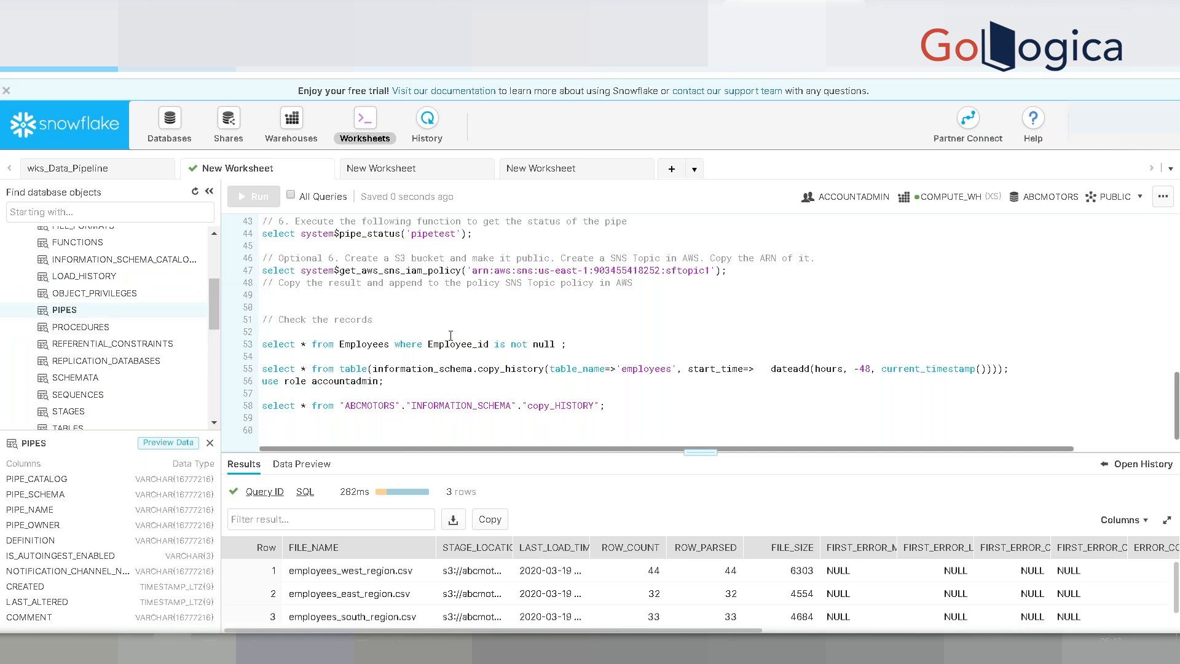
{"action": "left_click_drag", "start_coordinate": [213, 315], "coordinate": [213, 331]}
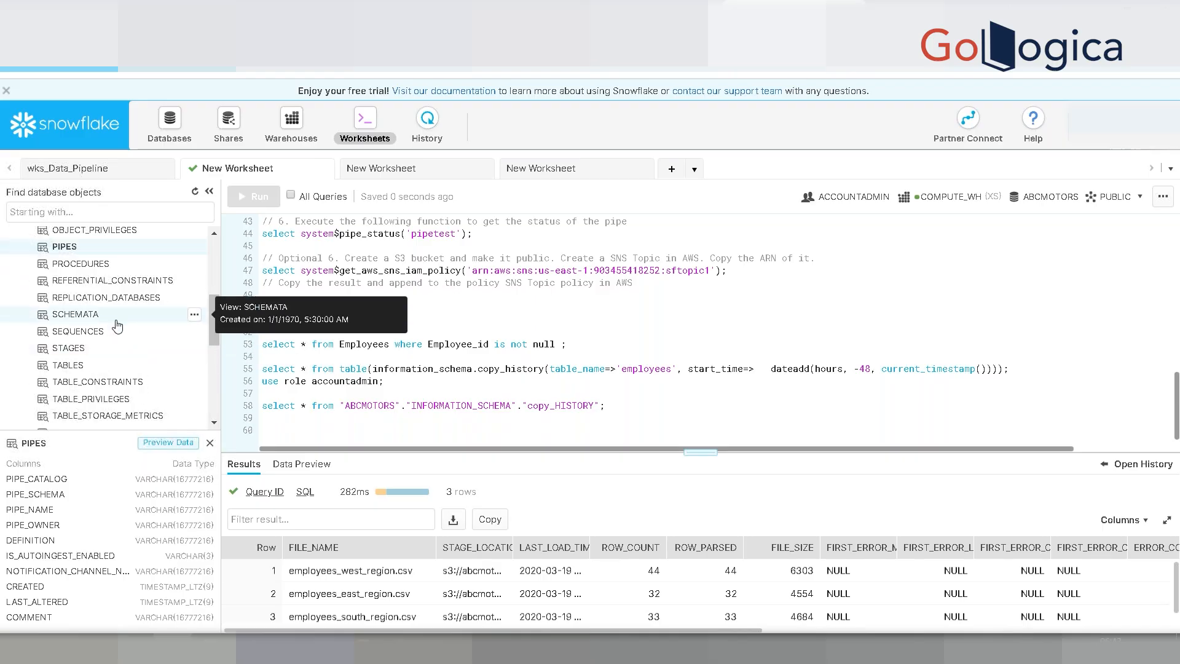
{"action": "left_click", "coordinate": [66, 352]}
{"action": "left_click", "coordinate": [67, 366]}
{"action": "scroll", "coordinate": [67, 367], "scroll_direction": "down", "scroll_amount": 1}
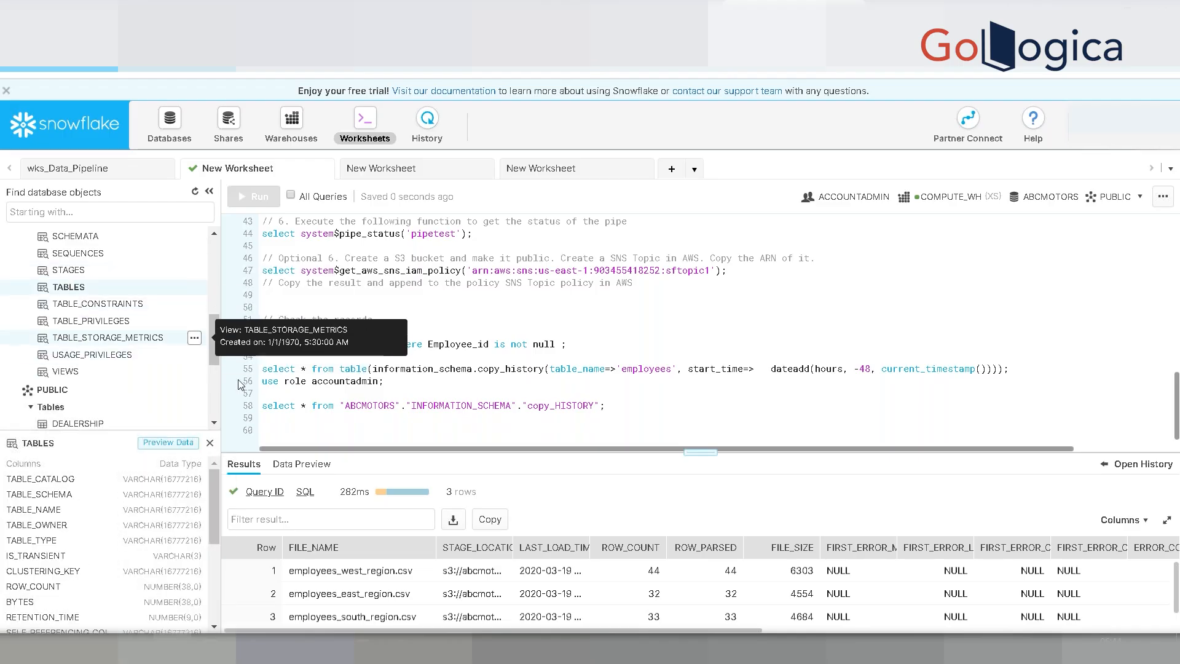
- On line 60, write and run select table_name from "ABCMOTORS"."INFORMATION_SCHEMA"."TABLES"; inserting the view name from the object list
{"action": "left_click", "coordinate": [278, 426]}
{"action": "type", "text": "select table_name from inf"}
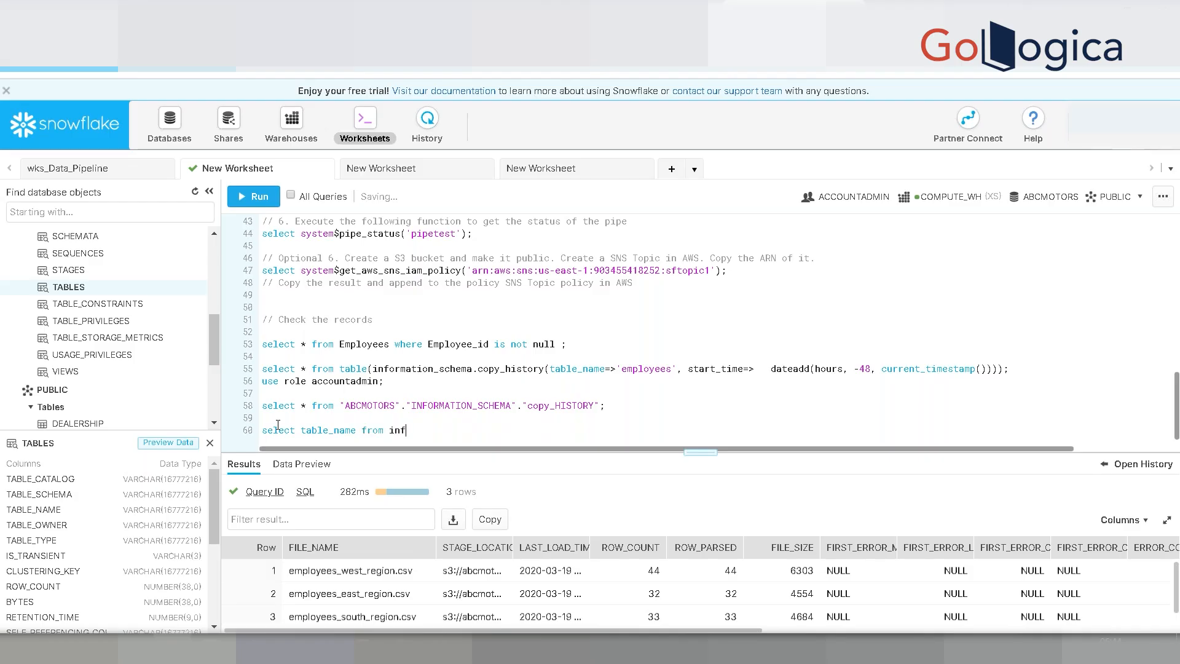
{"action": "key", "text": "BackSpace"}
{"action": "key", "text": "BackSpace"}
{"action": "key", "text": "BackSpace"}
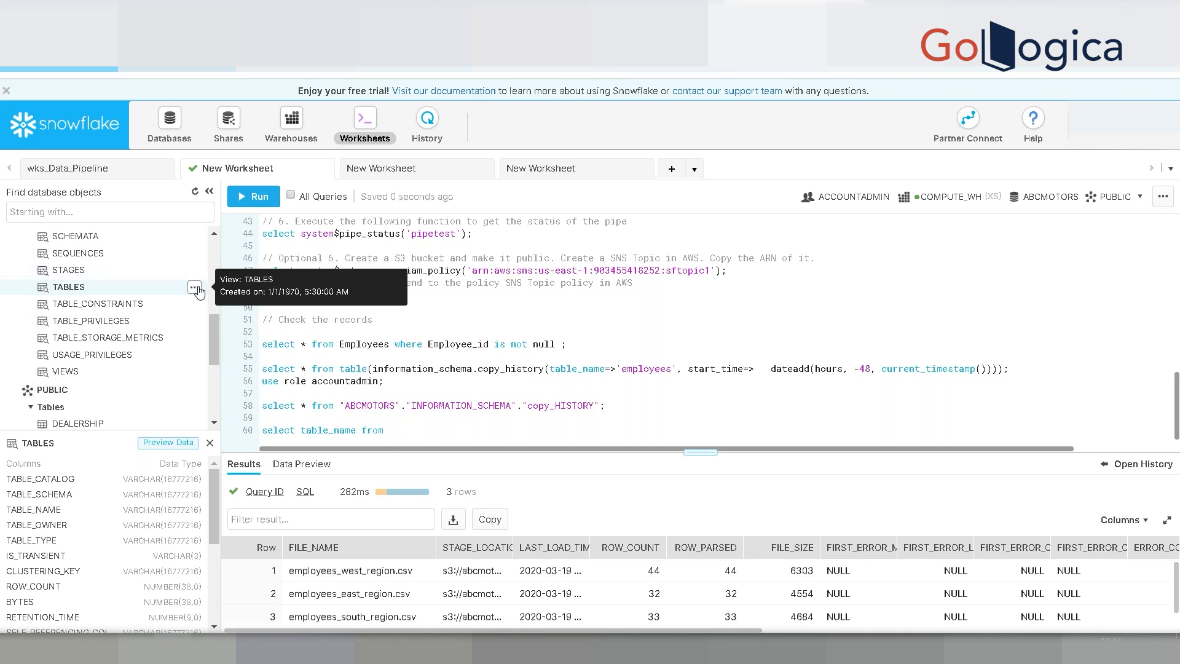
{"action": "left_click", "coordinate": [195, 289]}
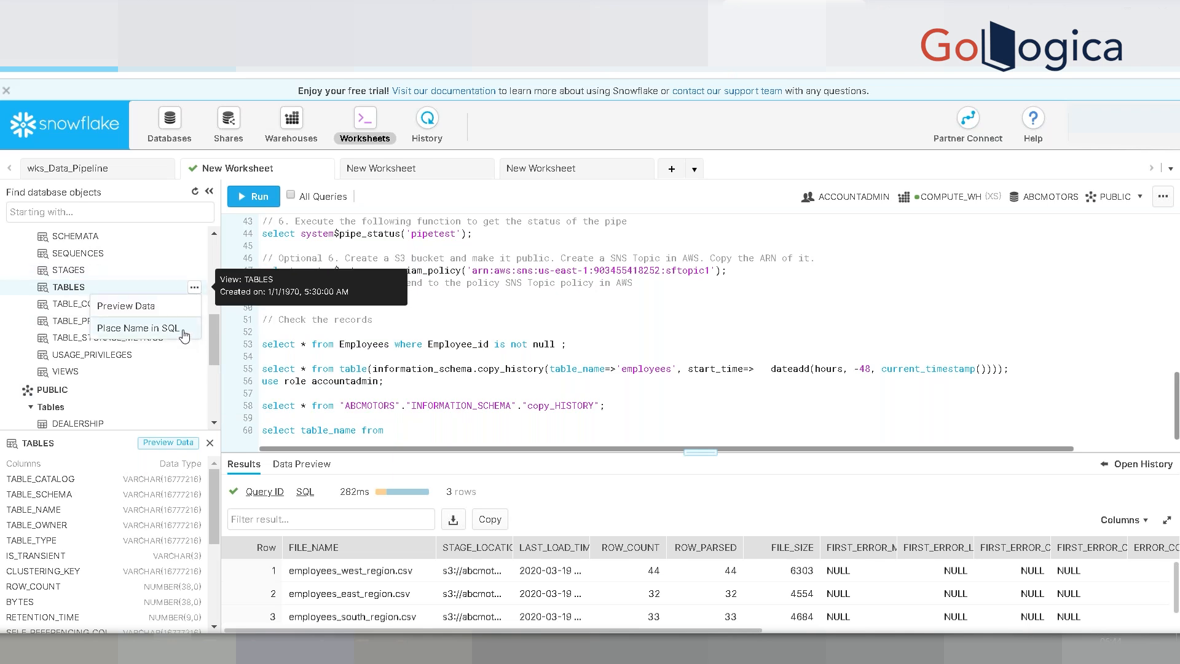
{"action": "left_click", "coordinate": [138, 328]}
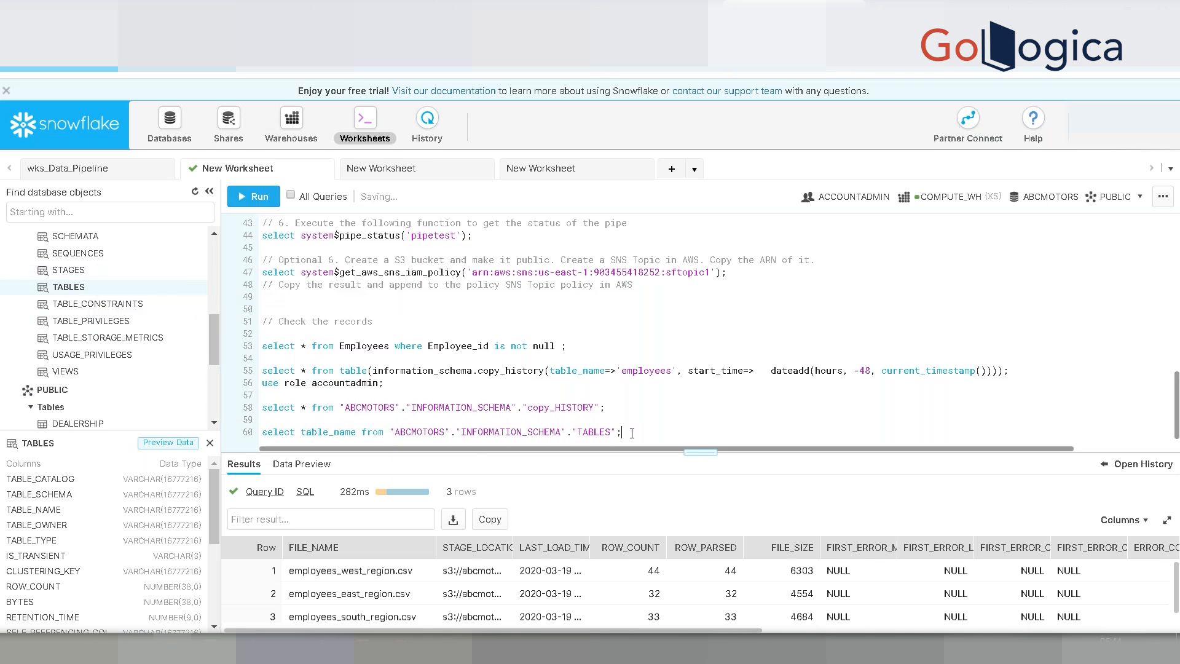
{"action": "key", "text": "ctrl+Return"}
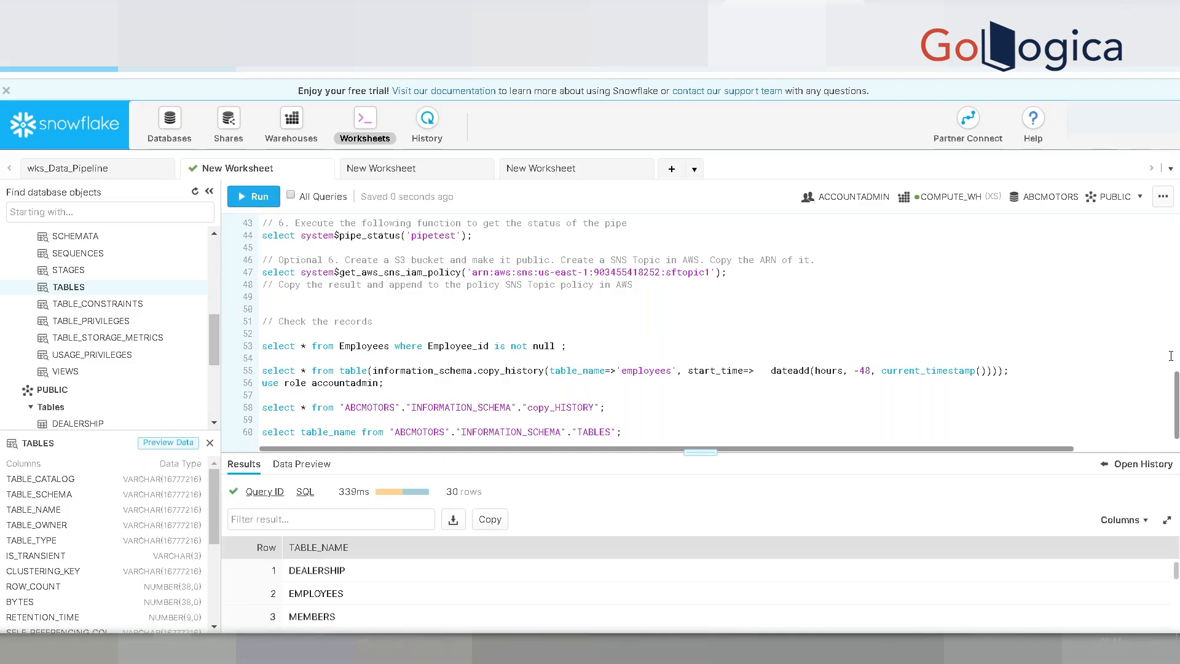
- Review the returned table names in the enlarged results view, then restore the worksheet layout
{"action": "left_click", "coordinate": [1167, 520]}
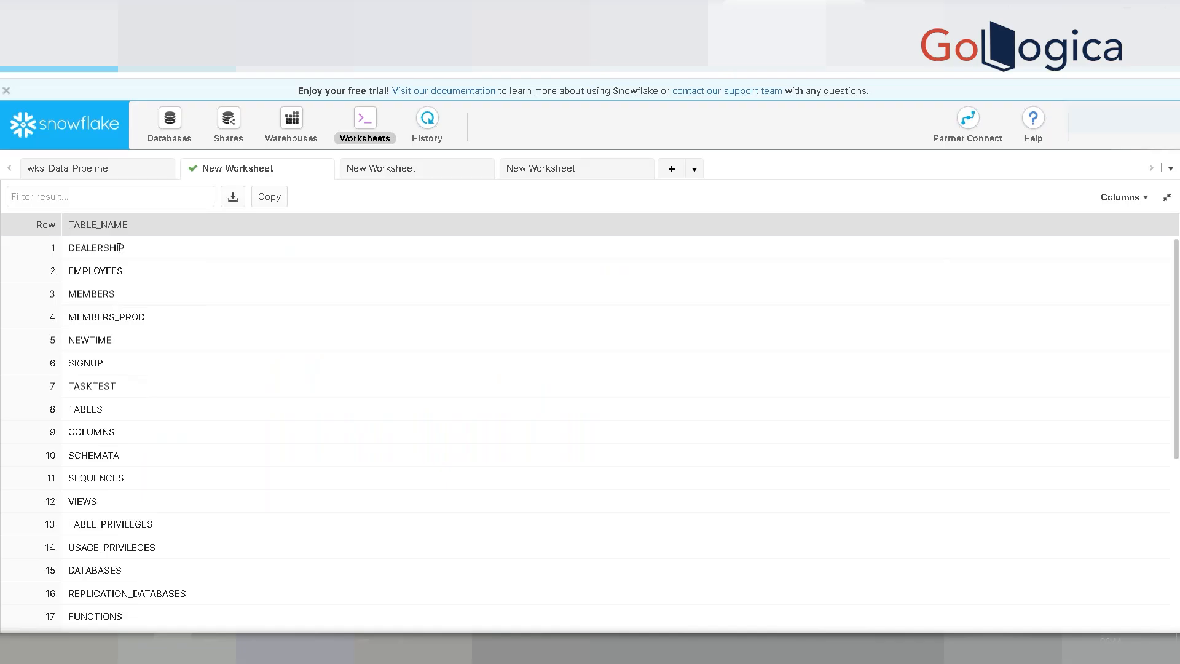
{"action": "left_click", "coordinate": [118, 248]}
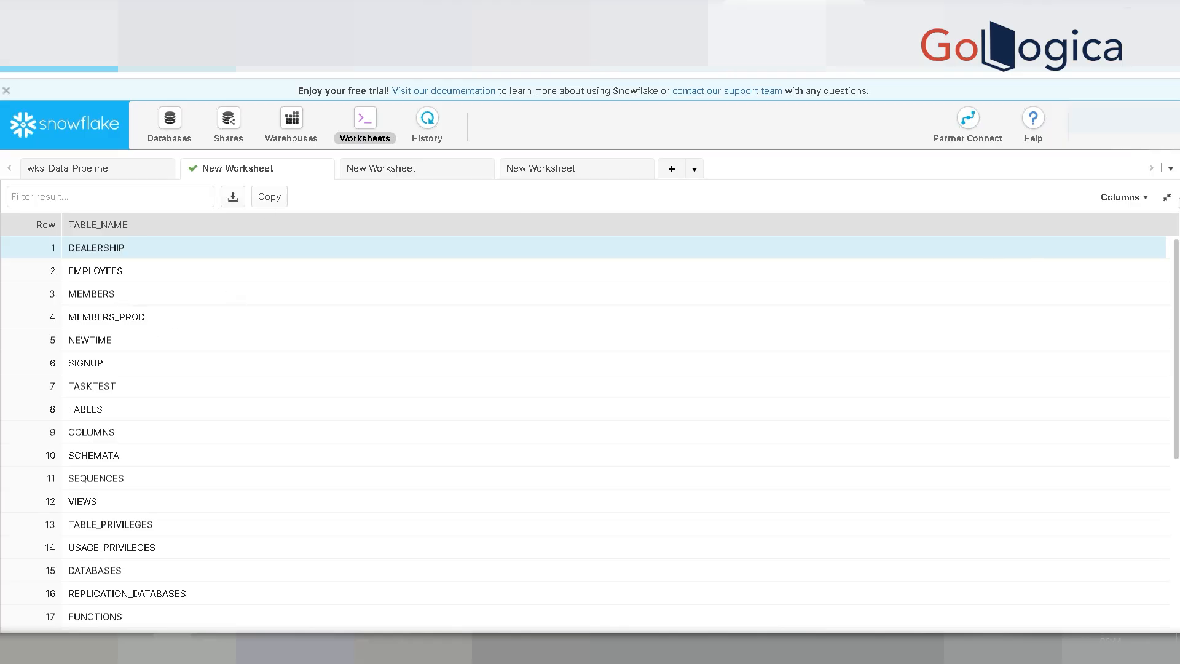
{"action": "left_click", "coordinate": [1168, 197]}
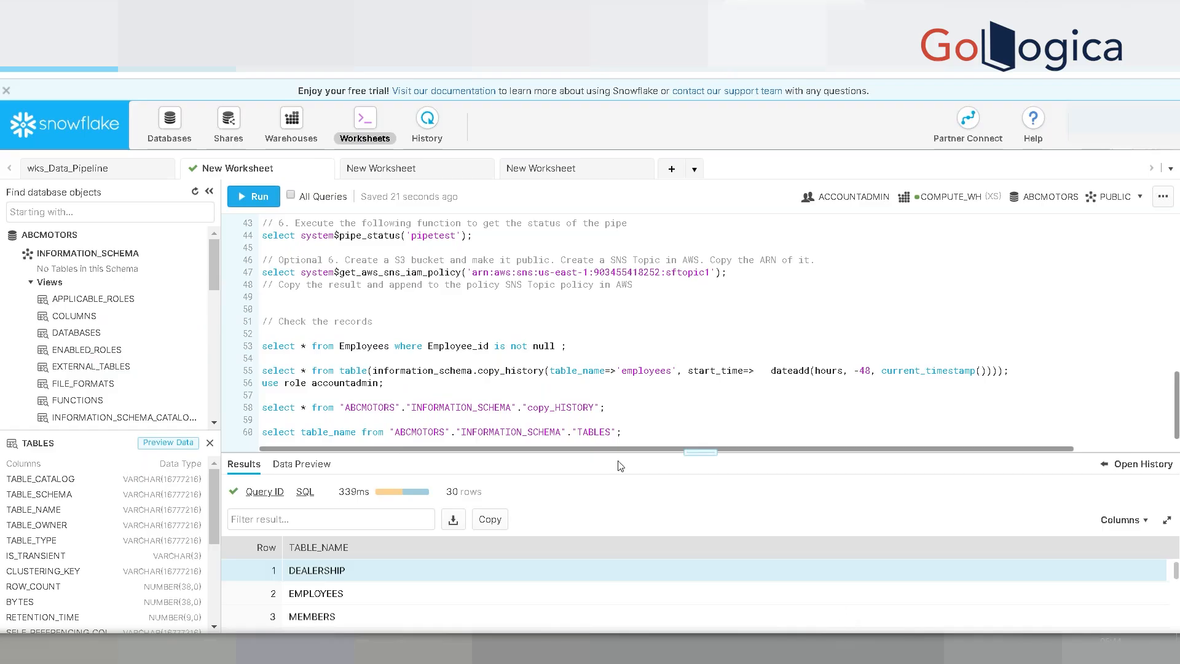
- Examine the full column list of the TABLES view for another column to include in the query
{"action": "left_click", "coordinate": [657, 427]}
{"action": "key", "text": "Left"}
{"action": "key", "text": "Left"}
{"action": "key", "text": "Left"}
{"action": "left_click", "coordinate": [214, 626]}
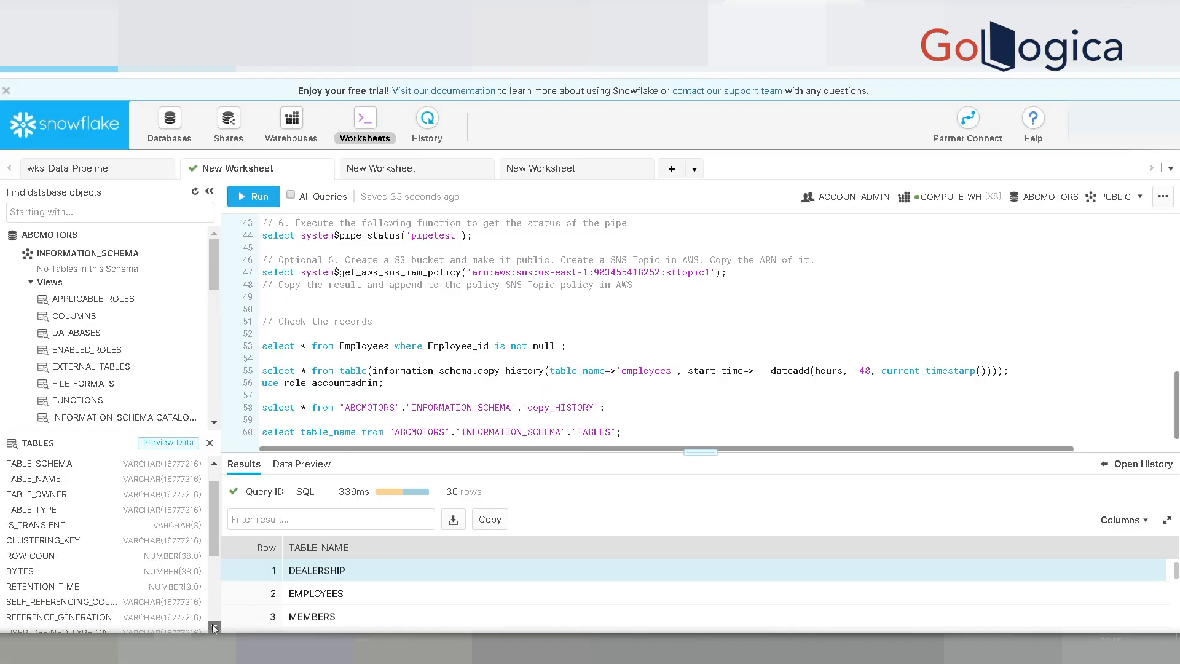
{"action": "left_click", "coordinate": [214, 628]}
{"action": "left_click", "coordinate": [213, 628]}
{"action": "left_click", "coordinate": [214, 628]}
{"action": "left_click", "coordinate": [214, 628]}
{"action": "left_click", "coordinate": [214, 627]}
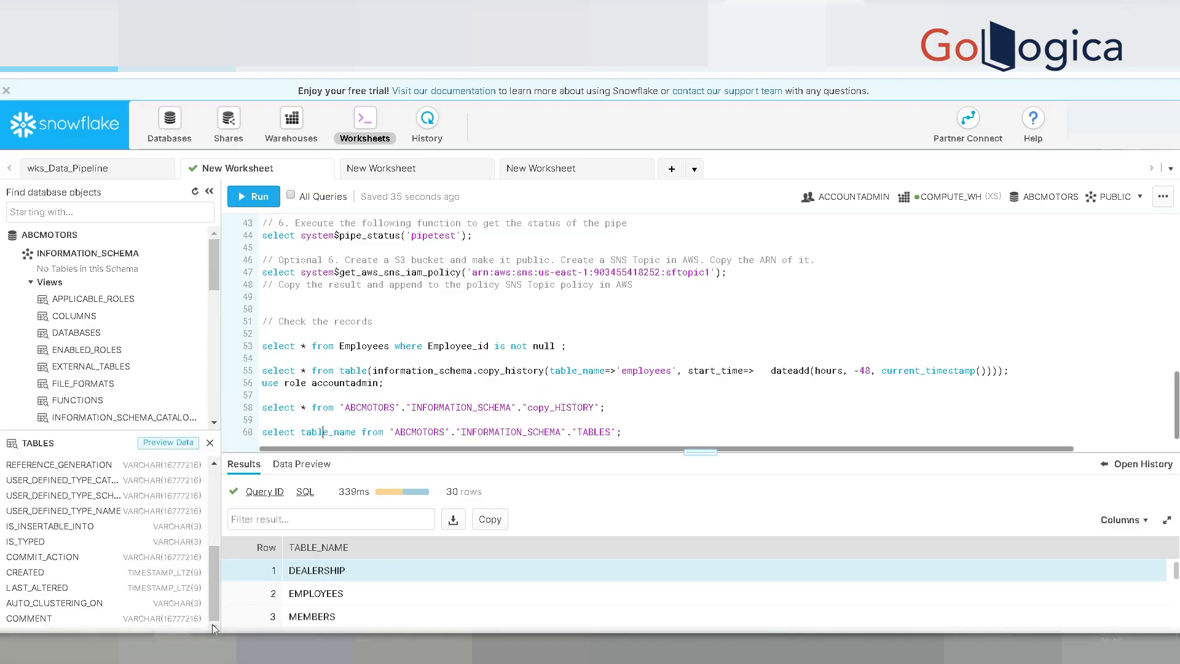
{"action": "left_click", "coordinate": [215, 467]}
{"action": "left_click", "coordinate": [215, 467]}
{"action": "left_click", "coordinate": [215, 467]}
{"action": "left_click", "coordinate": [215, 467]}
{"action": "left_click", "coordinate": [214, 465]}
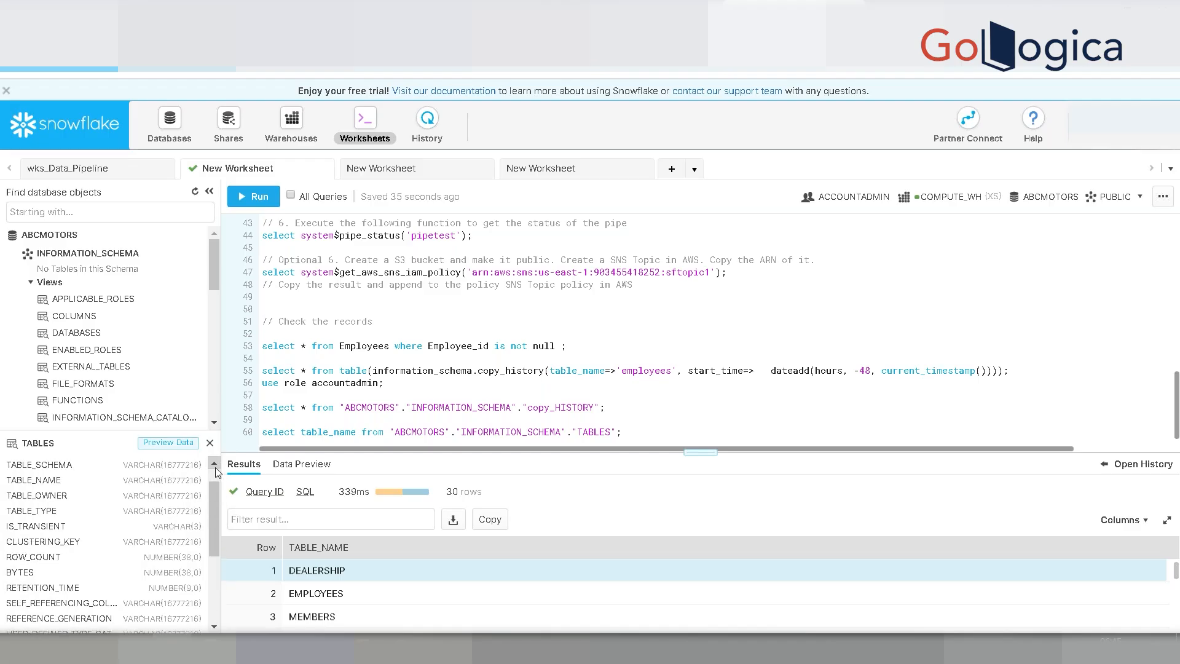
{"action": "left_click", "coordinate": [215, 467]}
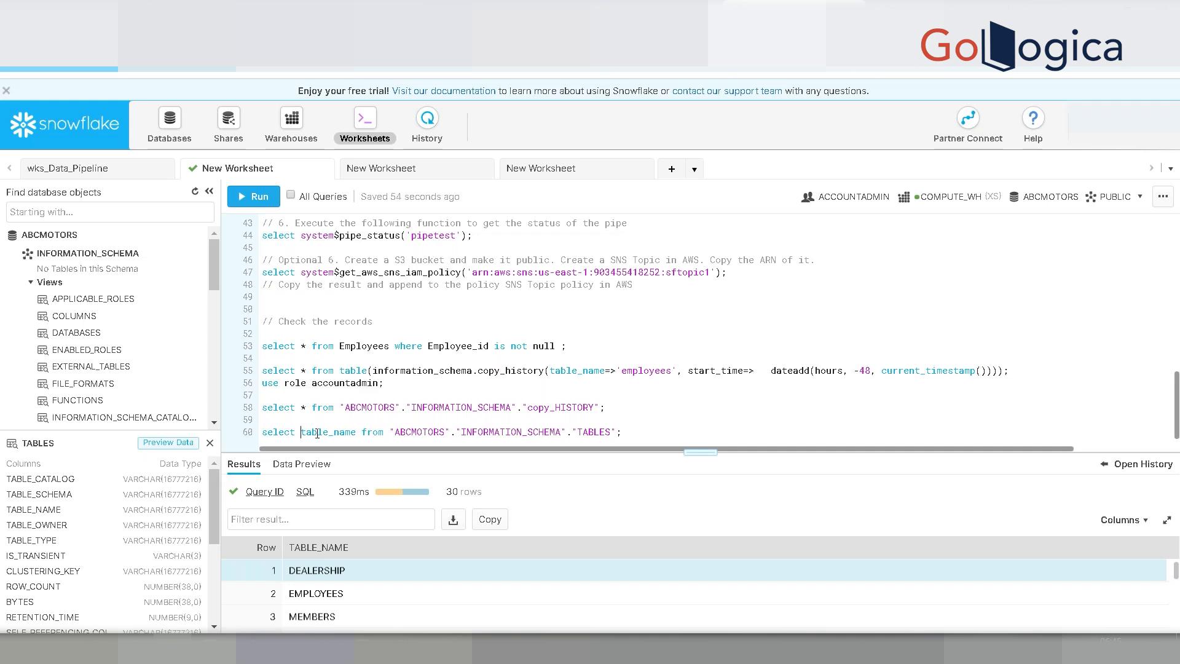
- Add table_schema before table_name in the line 60 query, run it and review the enlarged results
{"action": "type", "text": "table"}
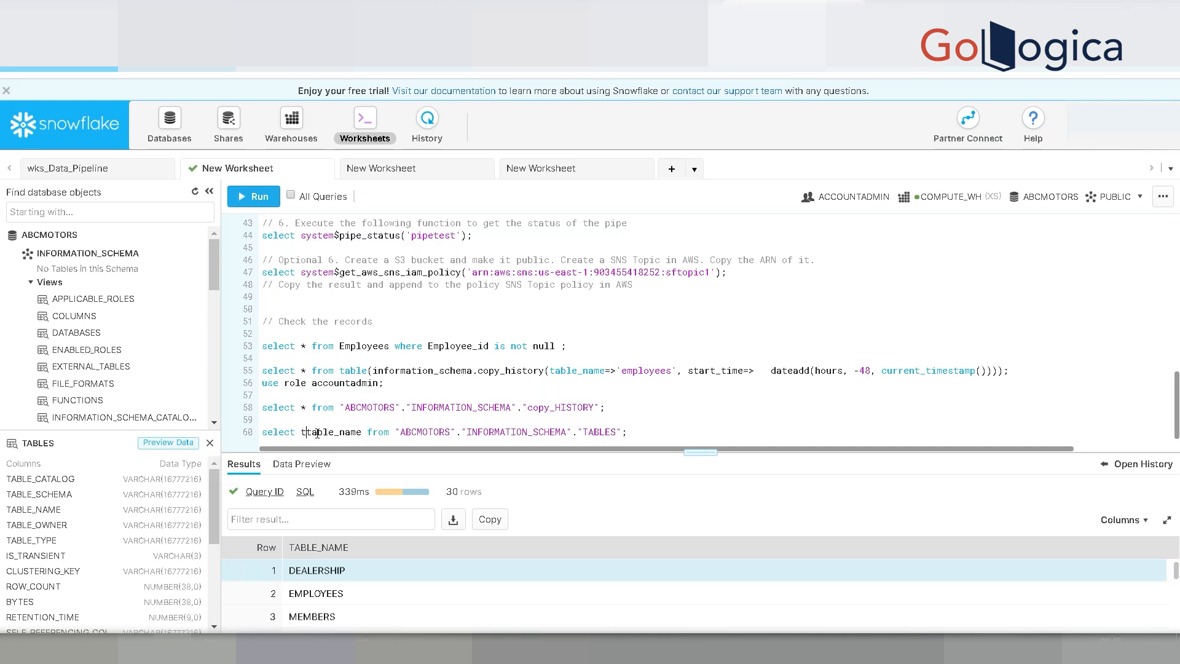
{"action": "type", "text": "_s"}
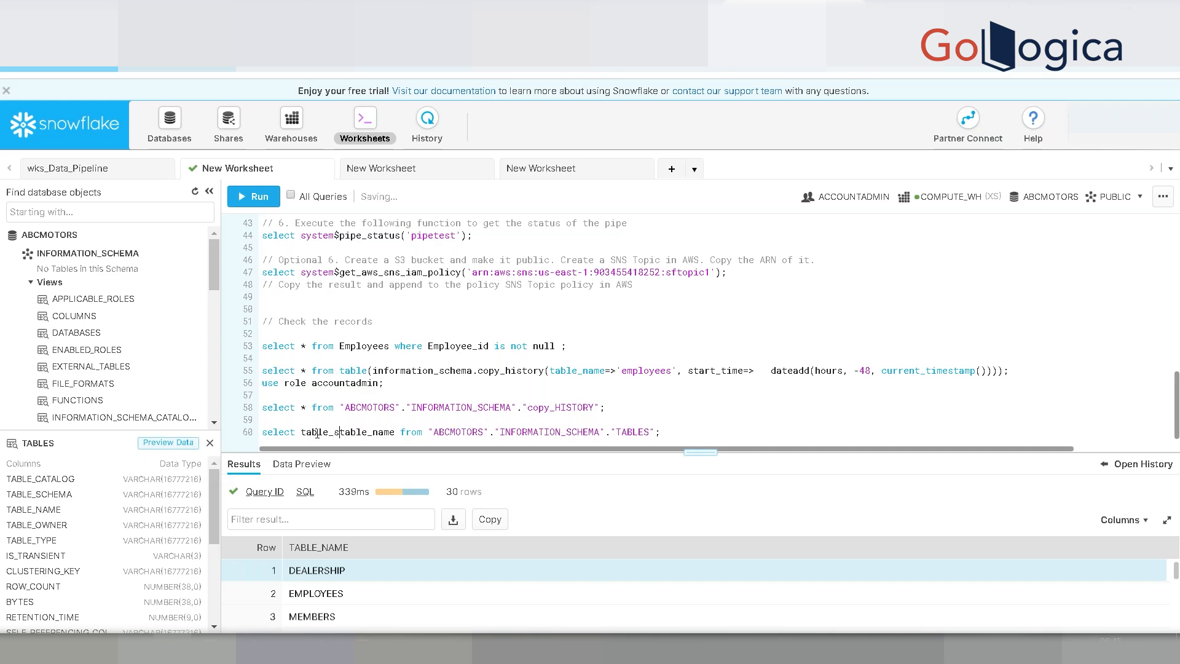
{"action": "type", "text": "chema,"}
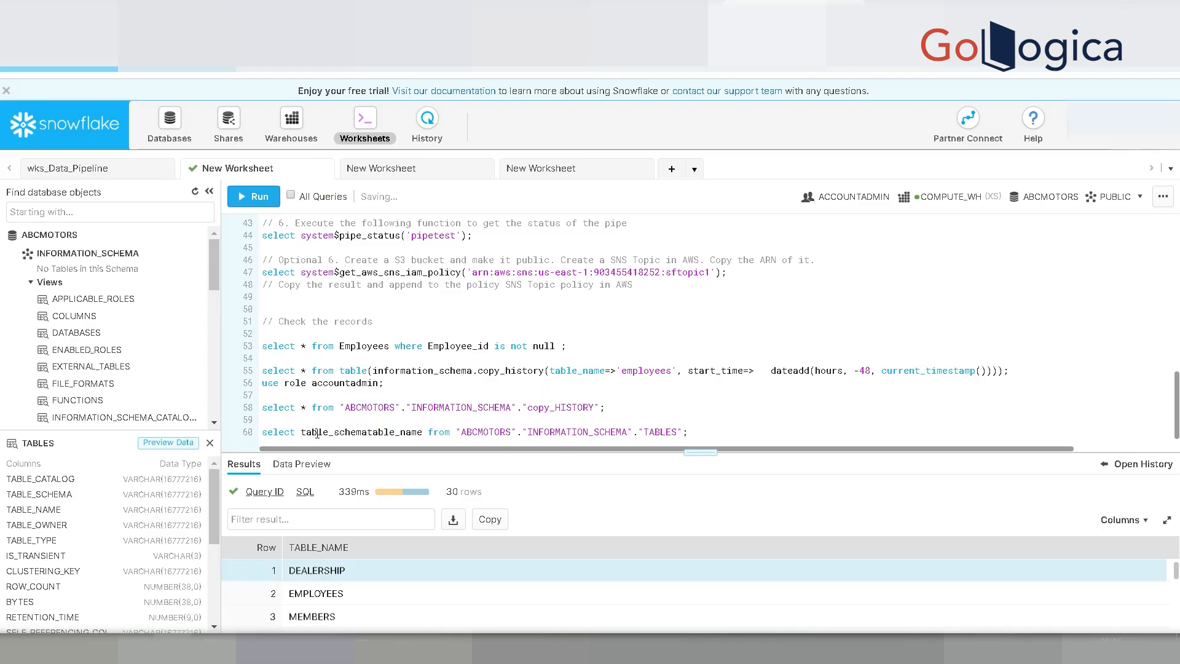
{"action": "key", "text": "ctrl+Return"}
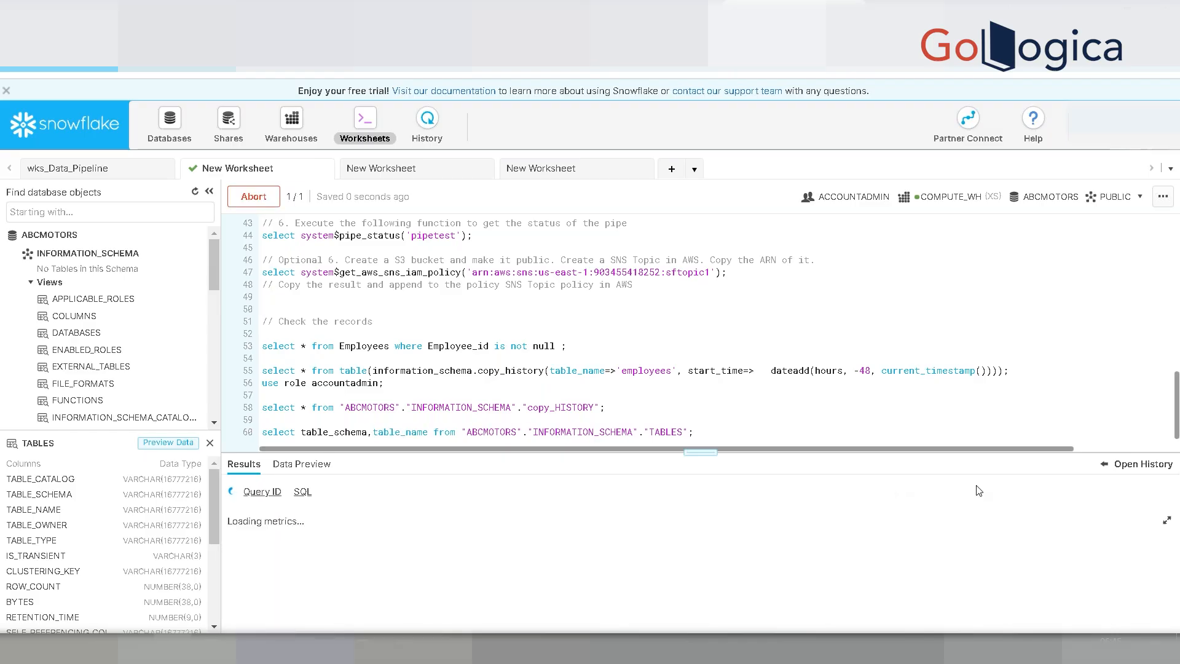
{"action": "left_click", "coordinate": [1166, 519]}
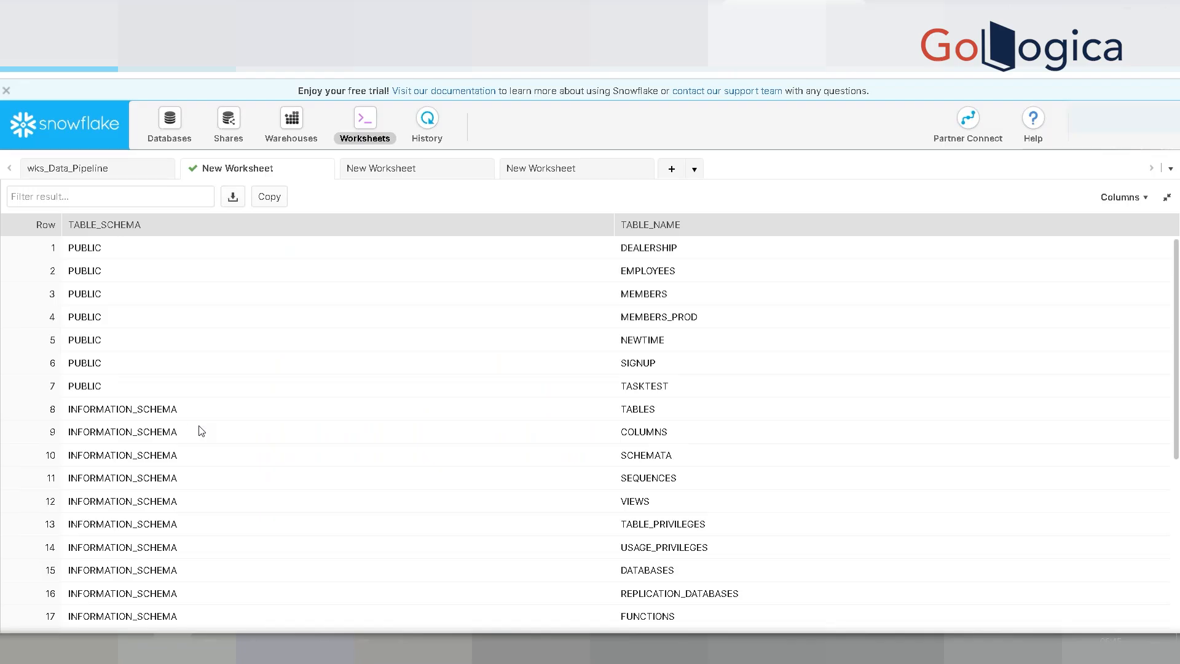
{"action": "left_click", "coordinate": [1169, 199]}
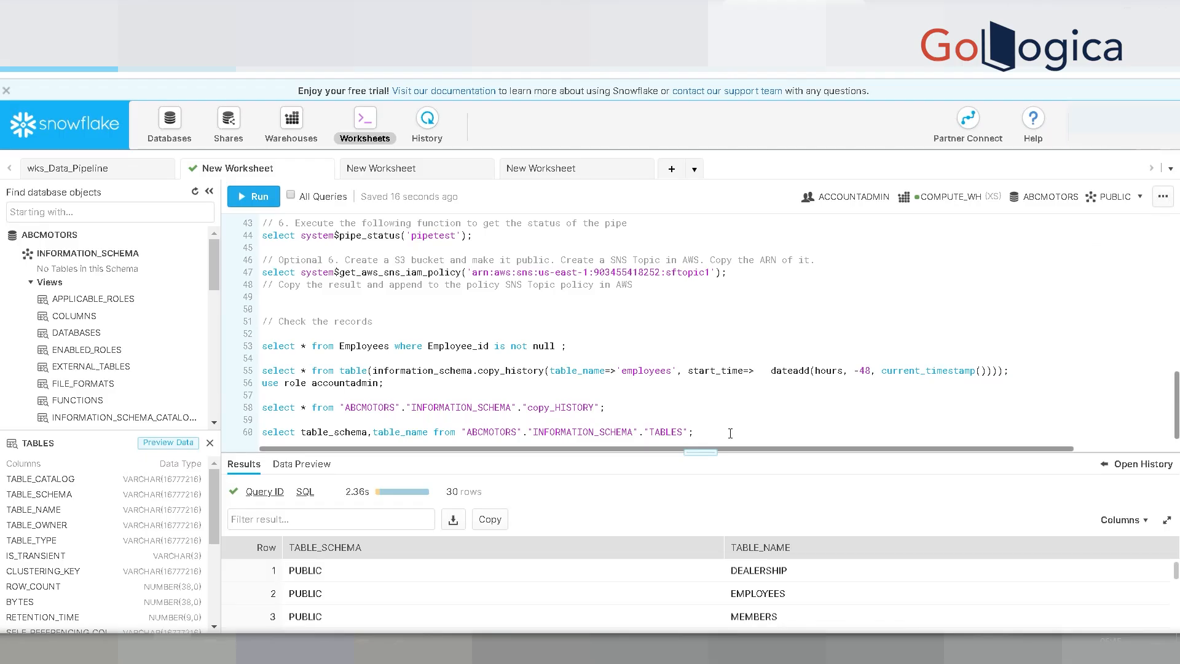
- Copy the INFORMATION_SCHEMA name from the line 60 query
{"action": "key", "text": "Left"}
{"action": "key", "text": "Left"}
{"action": "key", "text": "Left"}
{"action": "key", "text": "Left"}
{"action": "key", "text": "Left"}
{"action": "key", "text": "Left"}
{"action": "key", "text": "Left"}
{"action": "key", "text": "Left"}
{"action": "key", "text": "shift+Right"}
{"action": "key", "text": "shift+Right"}
{"action": "key", "text": "shift+Right"}
{"action": "key", "text": "shift+Right"}
{"action": "key", "text": "shift+Right"}
{"action": "key", "text": "shift+Right"}
{"action": "key", "text": "shift+Right"}
{"action": "key", "text": "shift+Right"}
{"action": "key", "text": "shift+Right"}
{"action": "key", "text": "shift+Right"}
{"action": "key", "text": "shift+Right"}
{"action": "key", "text": "shift+Right"}
{"action": "key", "text": "shift+Right"}
{"action": "key", "text": "shift+Right"}
{"action": "key", "text": "shift+Right"}
{"action": "key", "text": "shift+Right"}
{"action": "key", "text": "shift+Right"}
{"action": "key", "text": "shift+Right"}
{"action": "key", "text": "shift+Right"}
{"action": "key", "text": "shift+Right"}
{"action": "key", "text": "shift+Left"}
{"action": "key", "text": "shift+Left"}
{"action": "key", "text": "ctrl+c"}
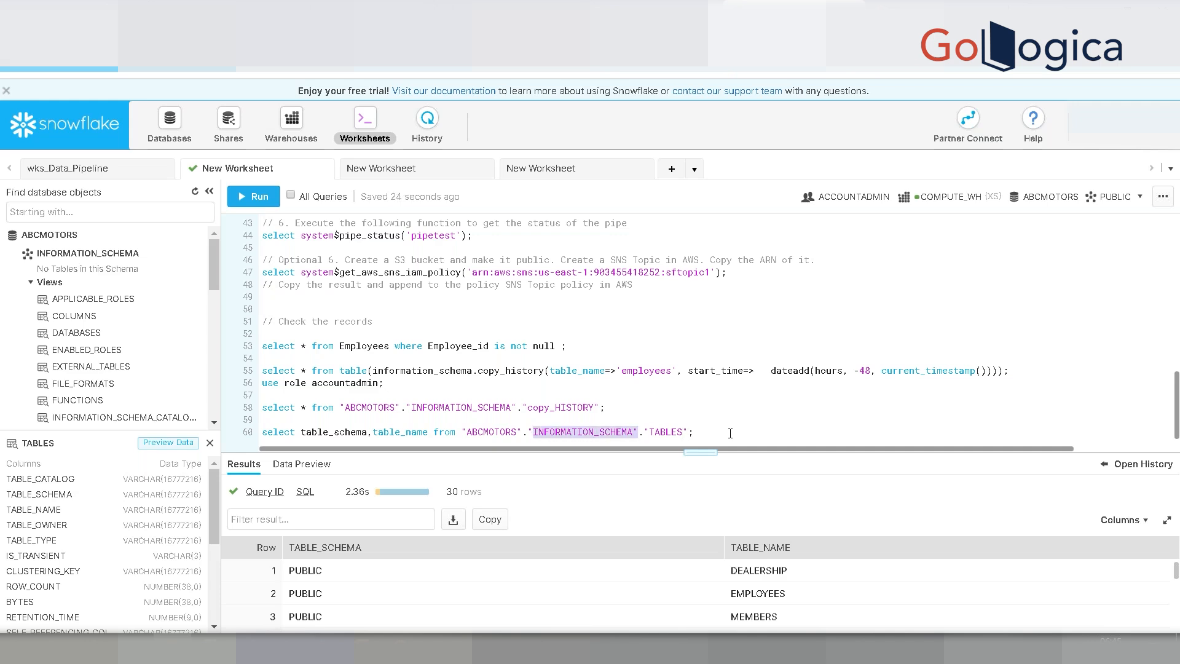
- Append where table_schema != 'INFORMATION_SCHEMA' to the line 60 query, run it and review the enlarged results
{"action": "key", "text": "Right"}
{"action": "key", "text": "Left"}
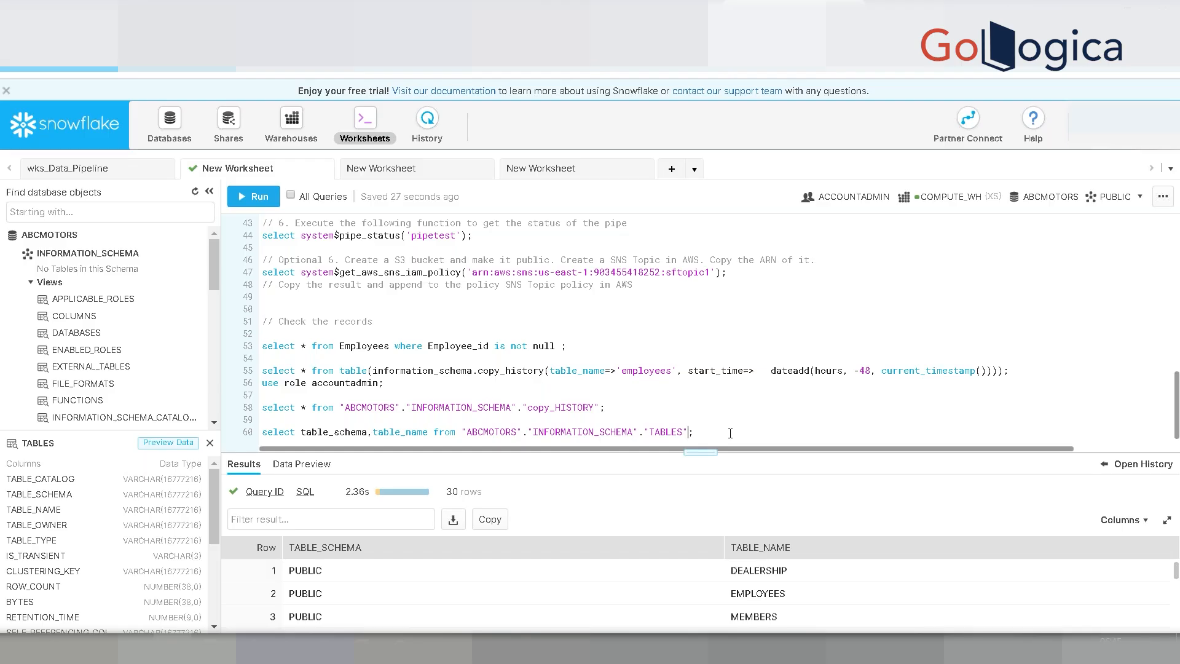
{"action": "type", "text": "where table_schema"}
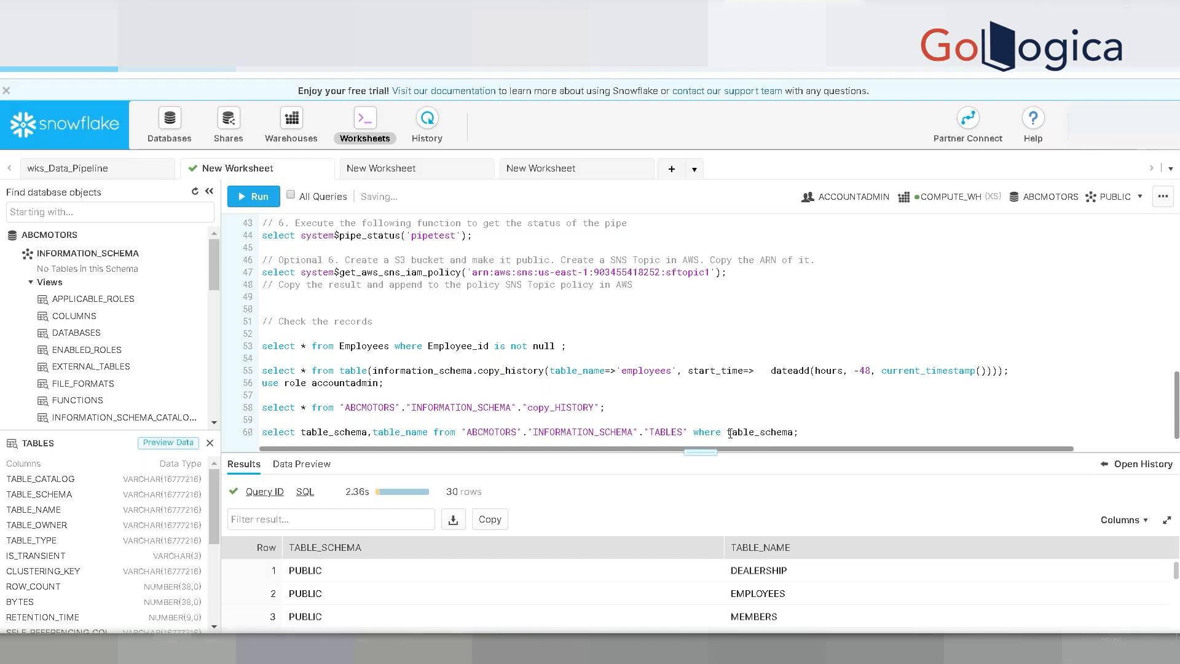
{"action": "type", "text": " !="}
{"action": "key", "text": "ctrl+v"}
{"action": "key", "text": "Left"}
{"action": "key", "text": "Left"}
{"action": "key", "text": "Left"}
{"action": "key", "text": "Left"}
{"action": "key", "text": "Left"}
{"action": "type", "text": "'"}
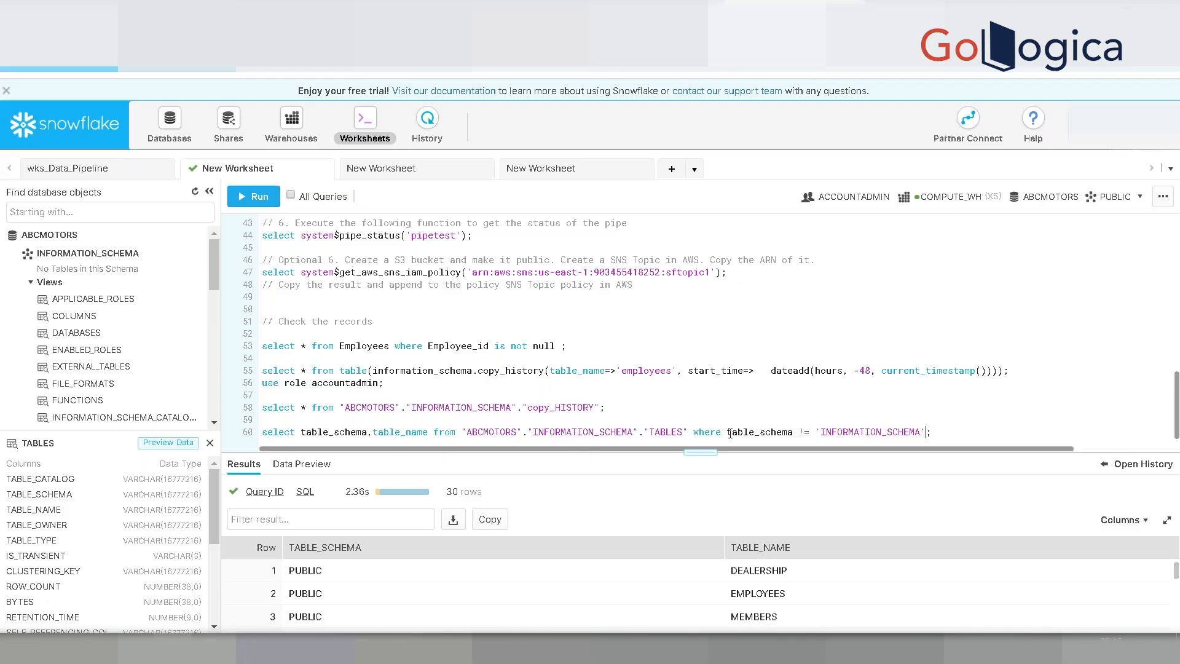
{"action": "key", "text": "BackSpace"}
{"action": "key", "text": "ctrl+Return"}
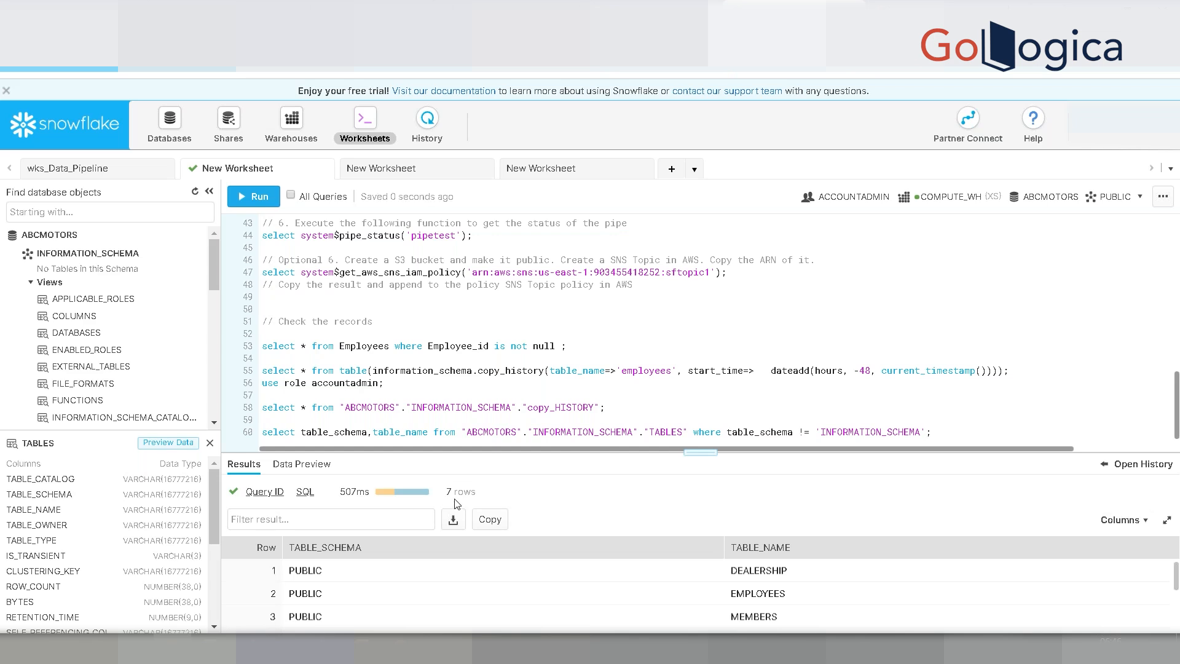
{"action": "left_click", "coordinate": [1170, 522]}
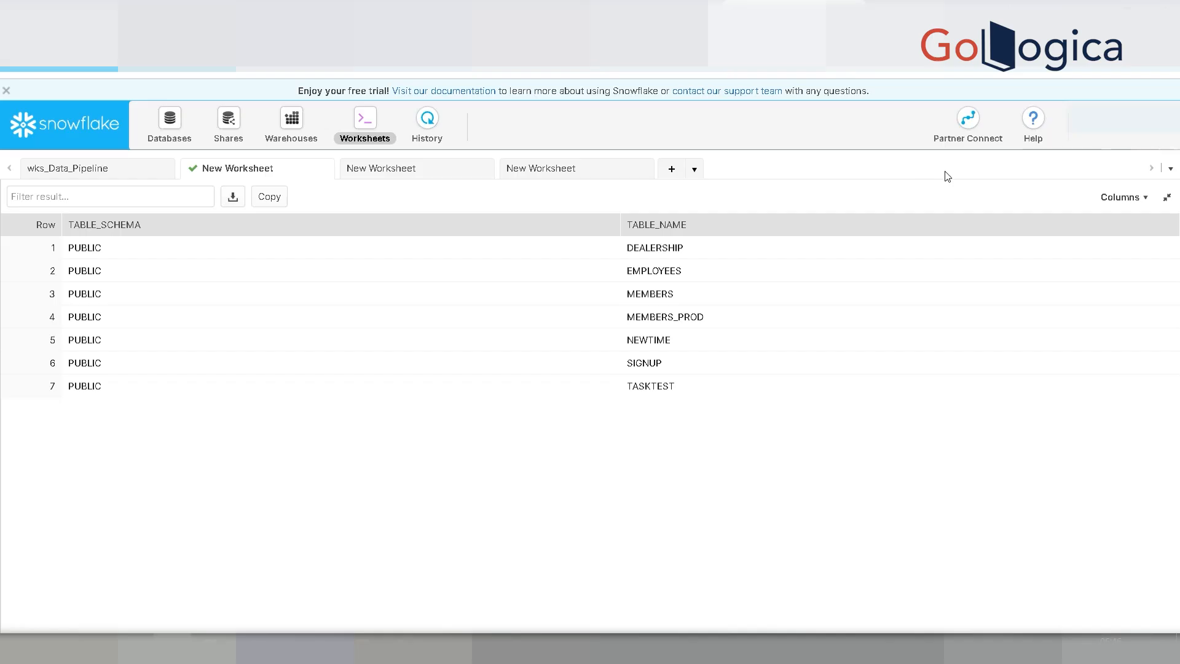
{"action": "left_click", "coordinate": [1167, 197]}
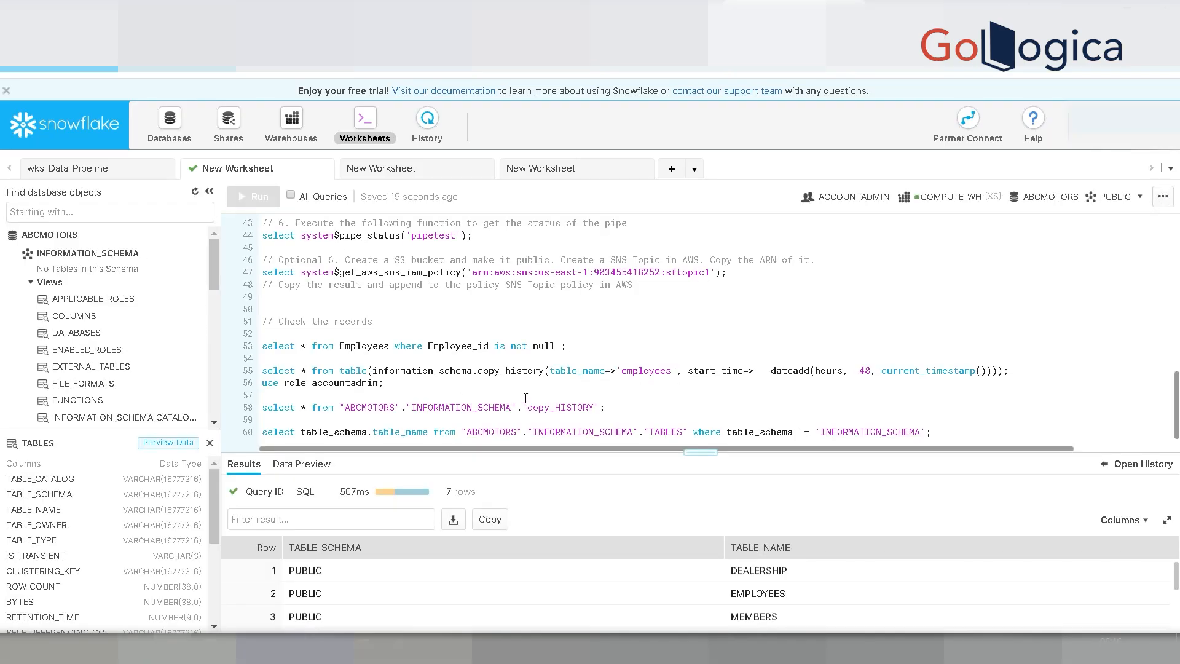
- Look through the INFORMATION_SCHEMA views of ABCMOTORS and show the columns of the USAGE_PRIVILEGES view
{"action": "key", "text": "Down"}
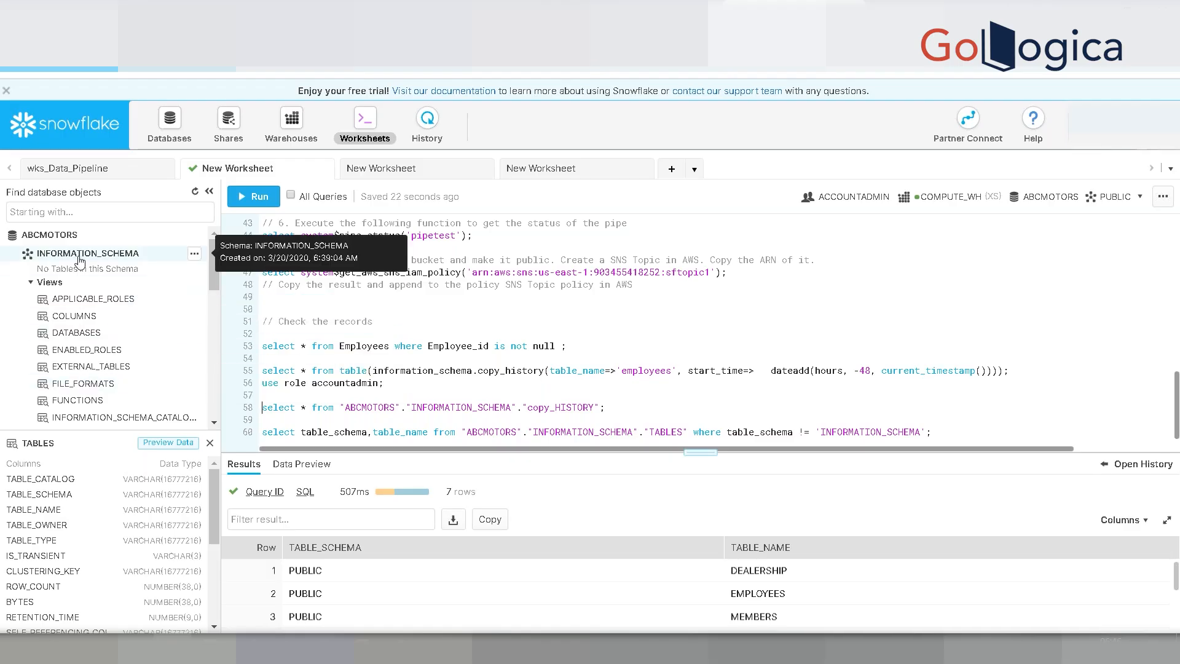
{"action": "scroll", "coordinate": [217, 405], "scroll_direction": "down", "scroll_amount": 5}
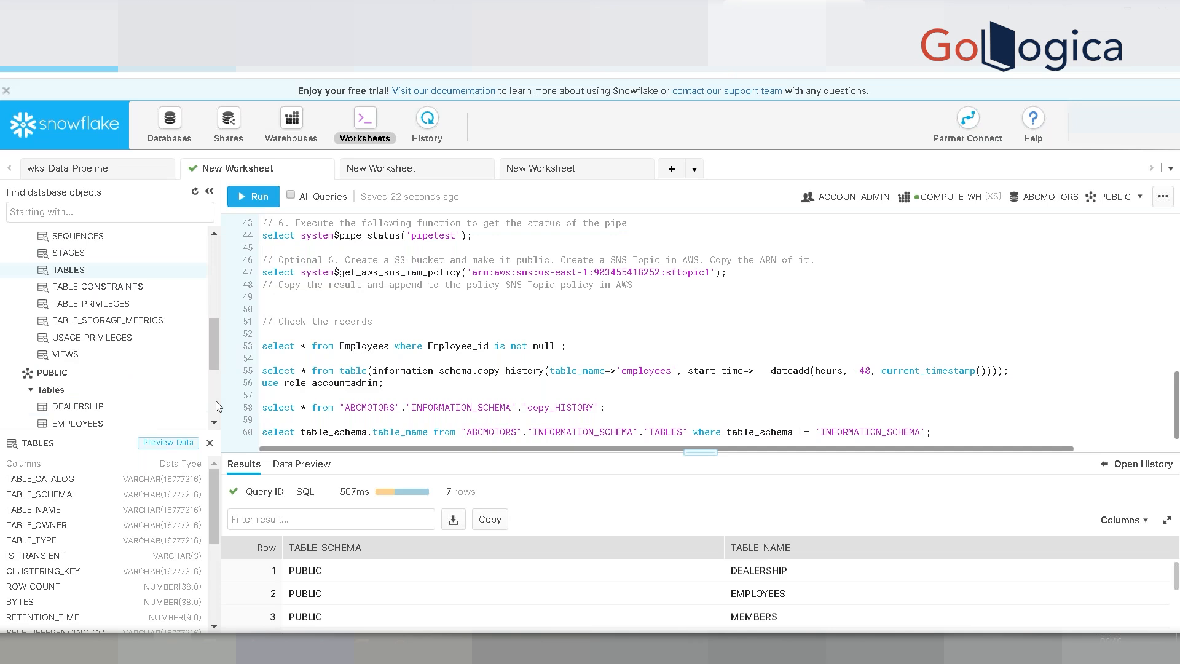
{"action": "left_click", "coordinate": [97, 340]}
{"action": "scroll", "coordinate": [209, 260], "scroll_direction": "up", "scroll_amount": 1}
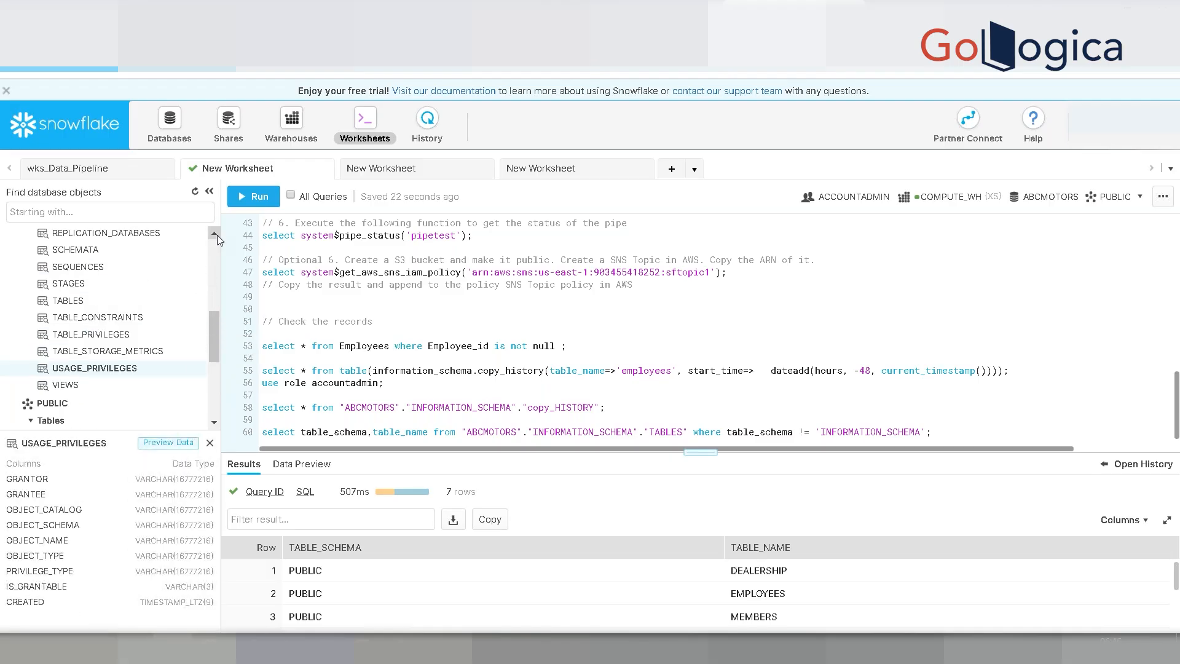
{"action": "scroll", "coordinate": [219, 240], "scroll_direction": "up", "scroll_amount": 2}
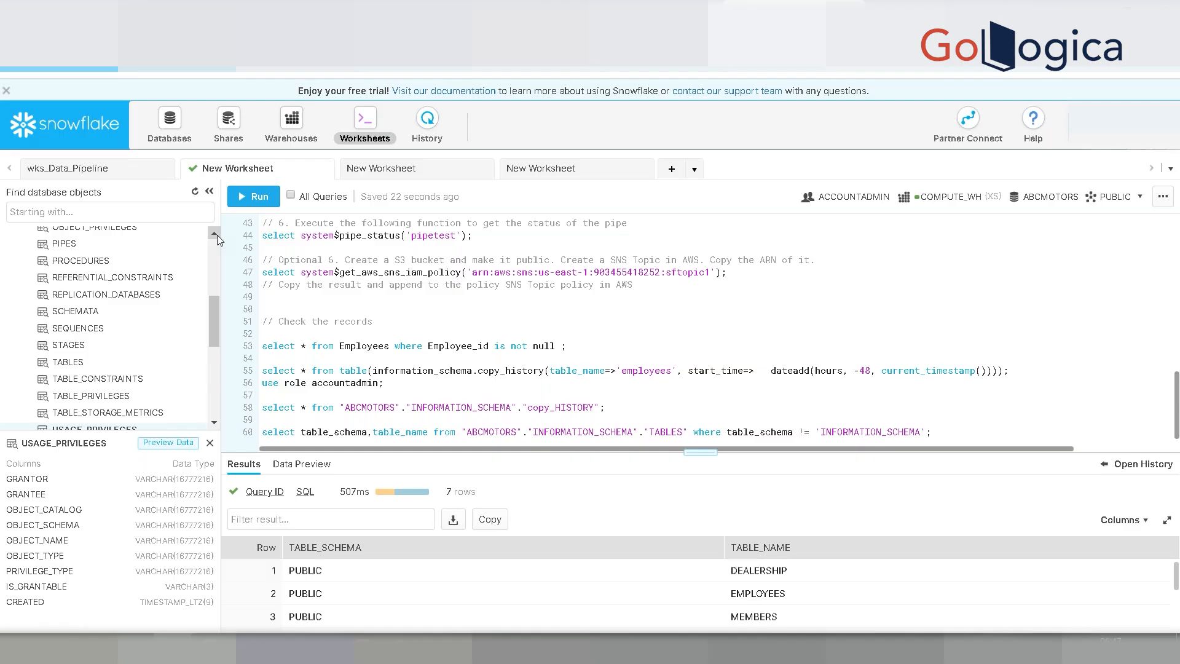
{"action": "scroll", "coordinate": [218, 240], "scroll_direction": "up", "scroll_amount": 6}
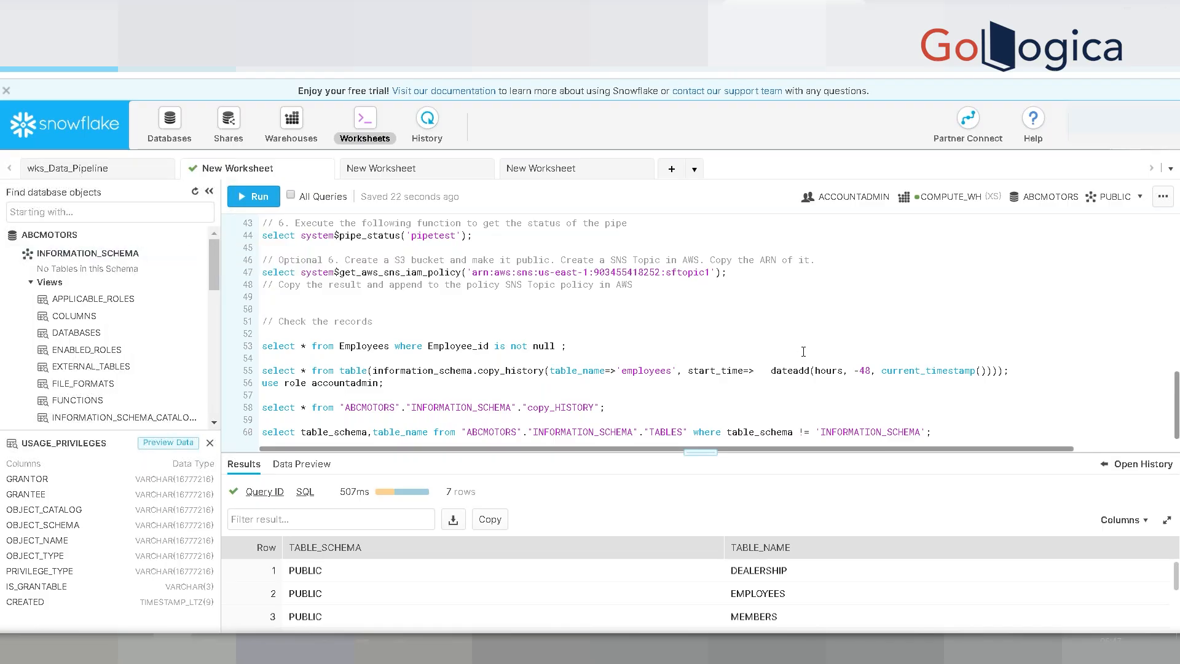
- Switch the session's role to ACCOUNTADMIN
{"action": "left_click", "coordinate": [1122, 127]}
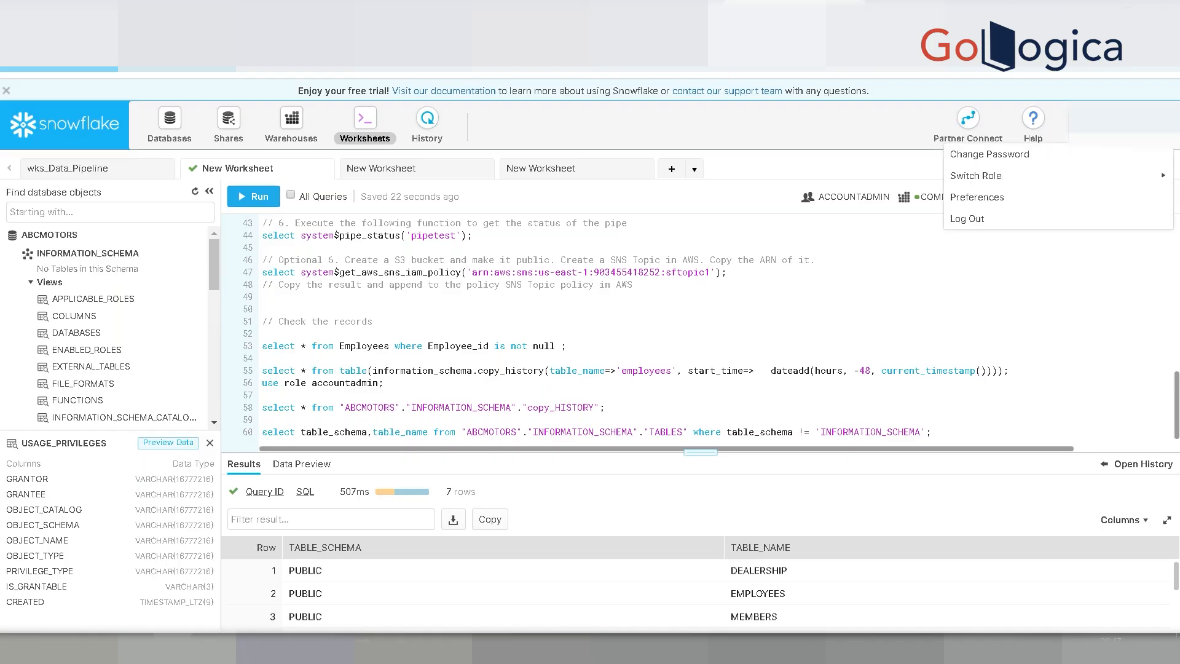
{"action": "mouse_move", "coordinate": [994, 177]}
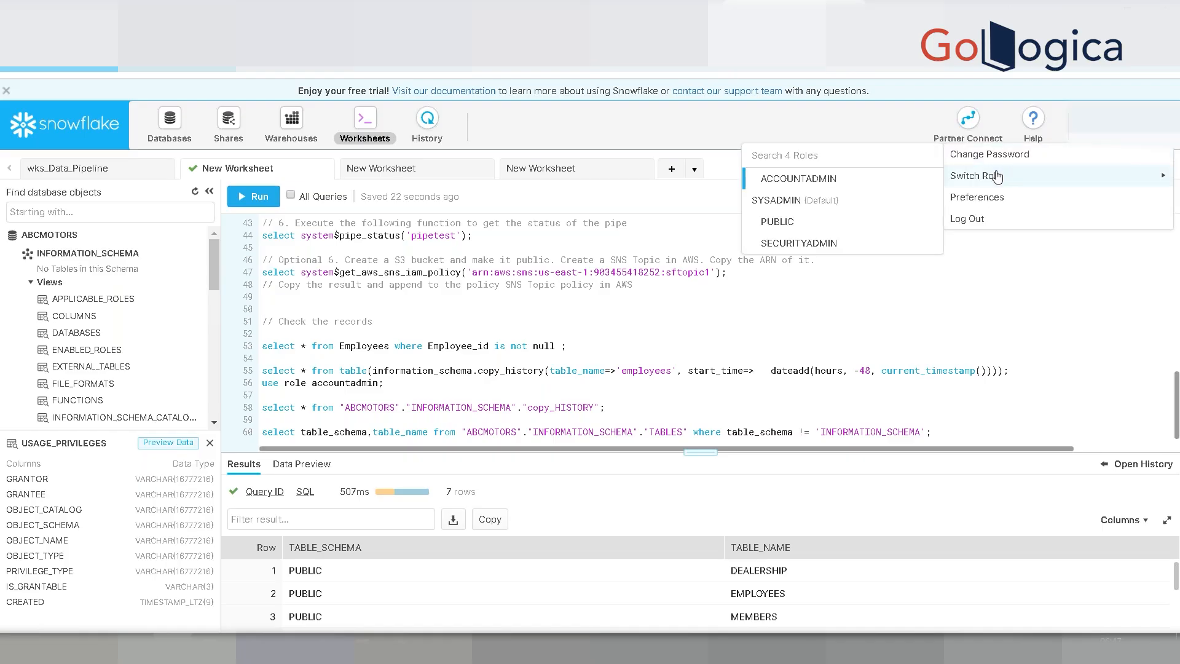
{"action": "left_click", "coordinate": [848, 191]}
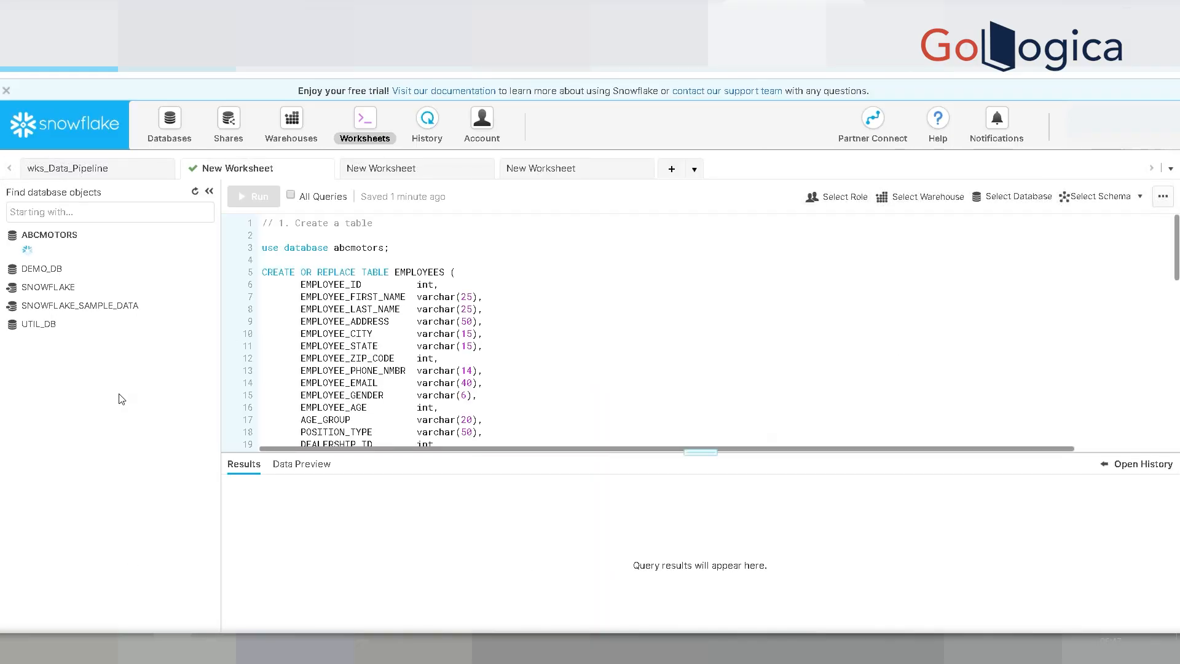
- Expand the ABCMOTORS database and the SNOWFLAKE database in the object browser
{"action": "left_click", "coordinate": [78, 271]}
{"action": "left_click", "coordinate": [80, 253]}
{"action": "left_click", "coordinate": [80, 254]}
{"action": "left_click", "coordinate": [80, 253]}
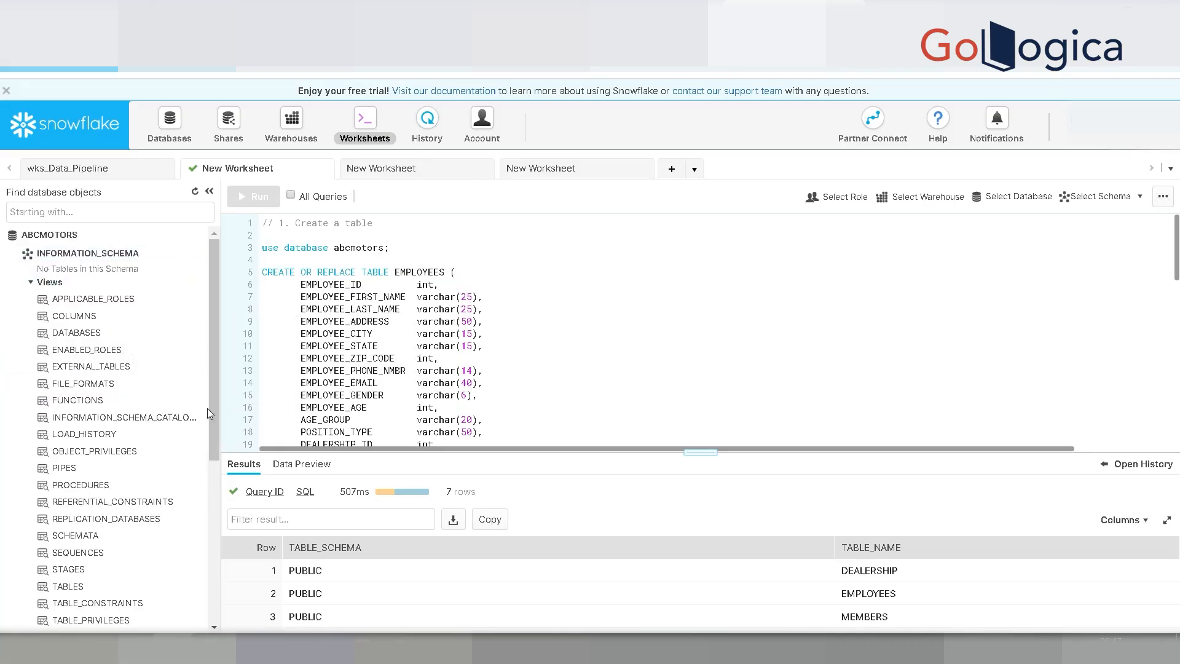
{"action": "left_click_drag", "start_coordinate": [209, 346], "coordinate": [209, 541]}
{"action": "left_click", "coordinate": [51, 584]}
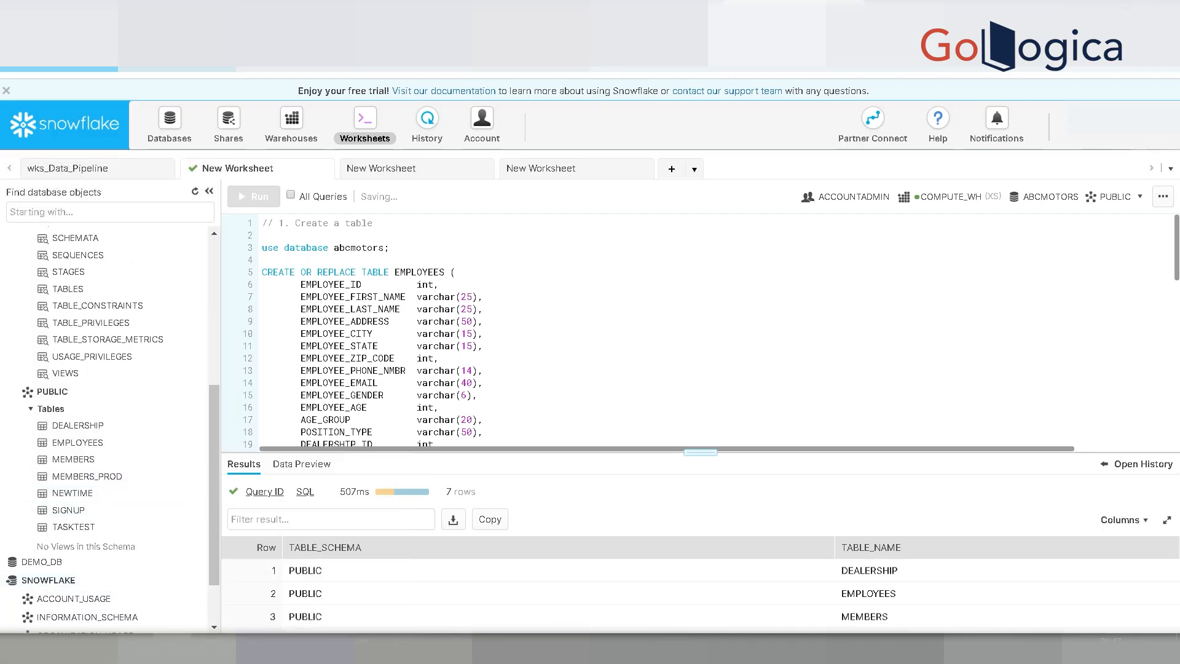
- Expand the SNOWFLAKE database's ACCOUNT_USAGE schema and look through its full list of views
{"action": "left_click_drag", "start_coordinate": [214, 416], "coordinate": [219, 552]}
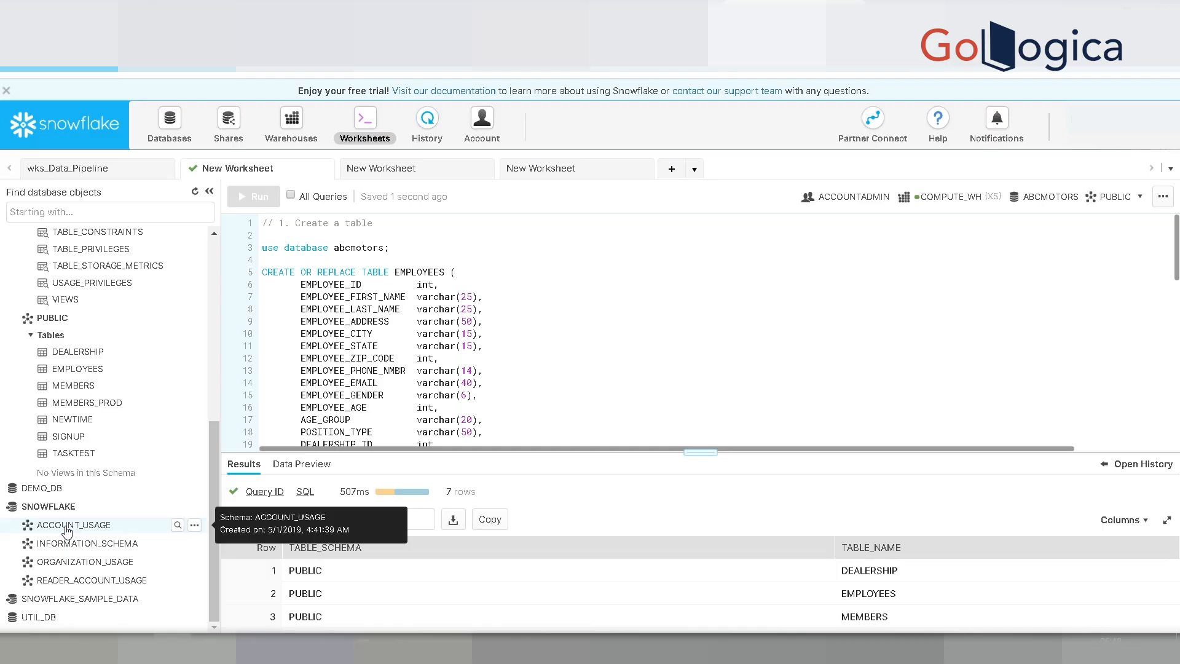
{"action": "left_click", "coordinate": [66, 530]}
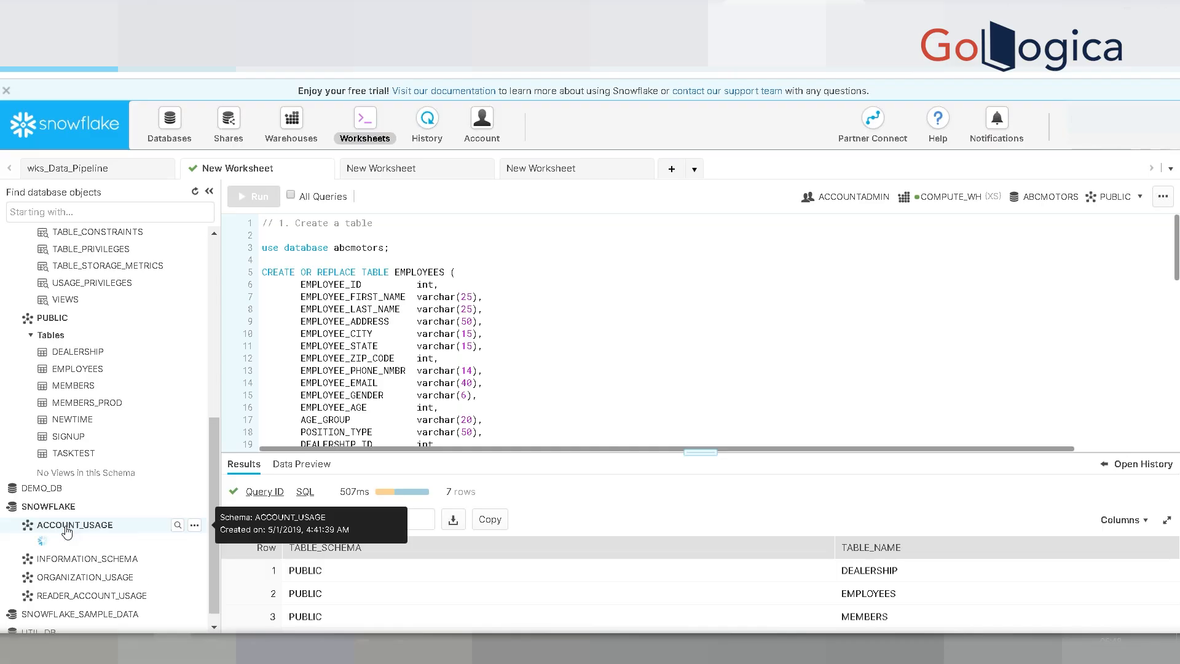
{"action": "left_click_drag", "start_coordinate": [212, 418], "coordinate": [213, 498]}
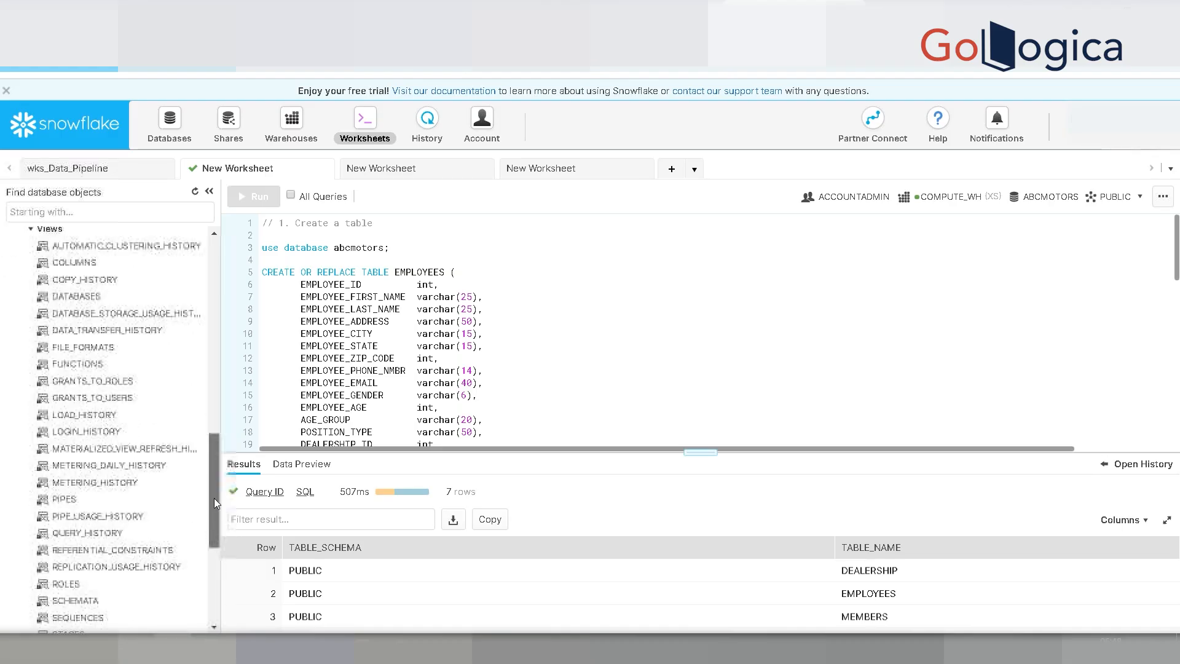
{"action": "left_click_drag", "start_coordinate": [214, 498], "coordinate": [212, 476]}
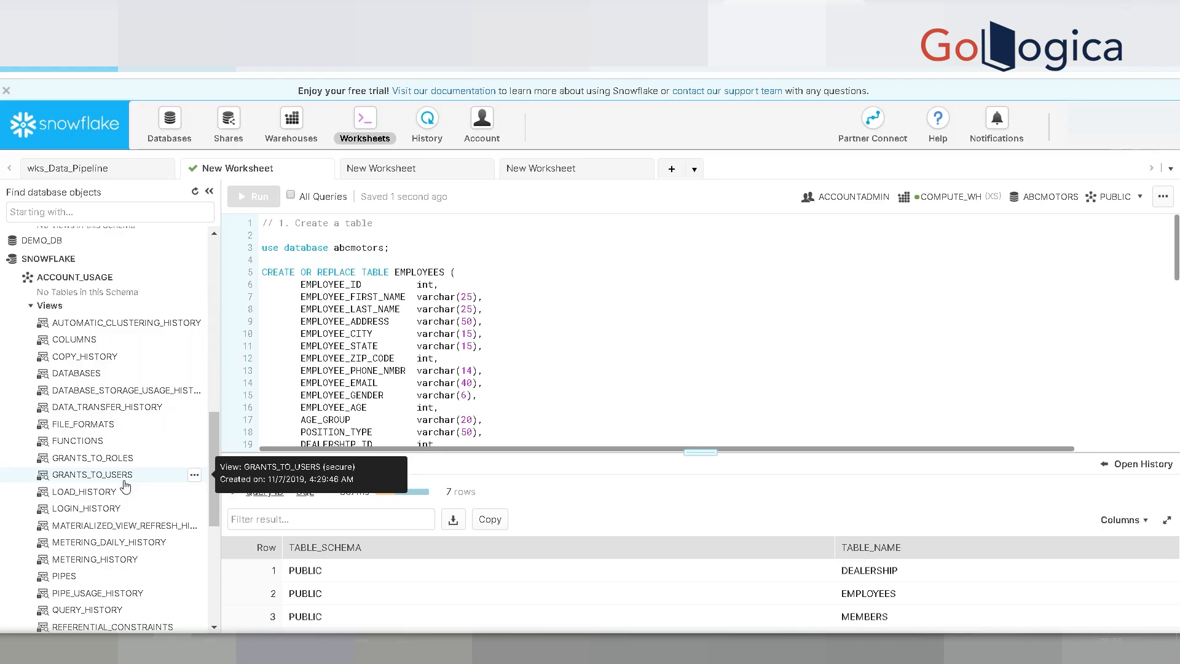
{"action": "left_click_drag", "start_coordinate": [209, 474], "coordinate": [211, 569]}
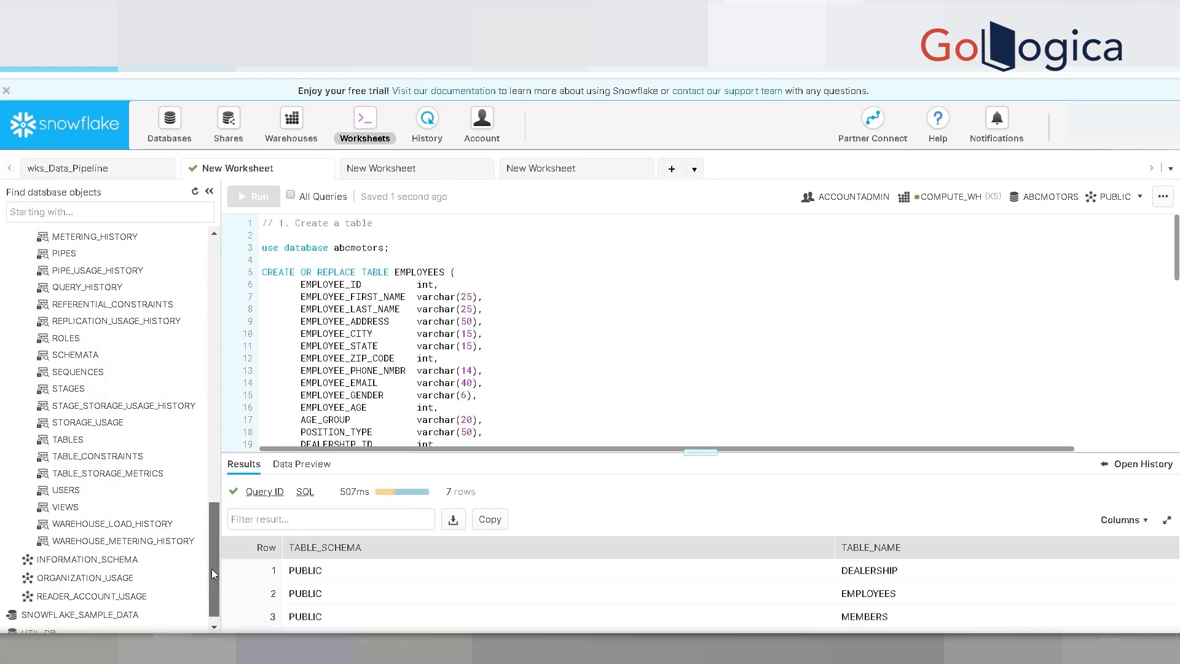
- Review the account's warehouse credit usage and its daily data transfer chart
{"action": "left_click", "coordinate": [481, 121]}
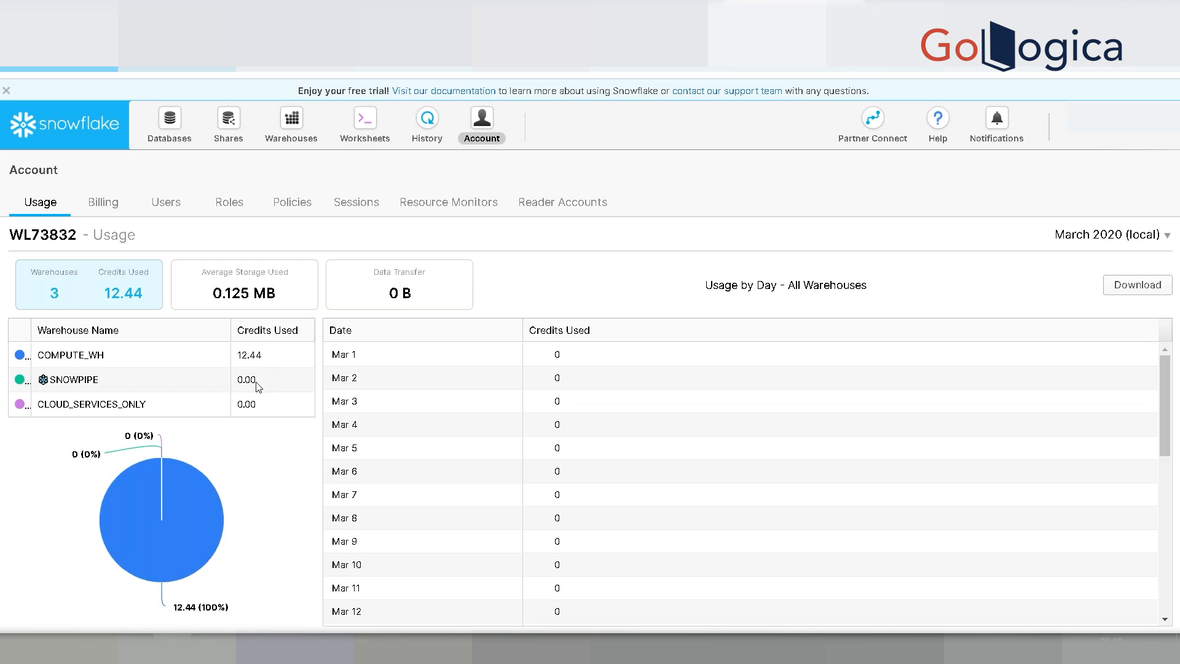
{"action": "left_click_drag", "start_coordinate": [388, 294], "coordinate": [413, 293]}
{"action": "left_click", "coordinate": [419, 294]}
{"action": "left_click", "coordinate": [415, 294]}
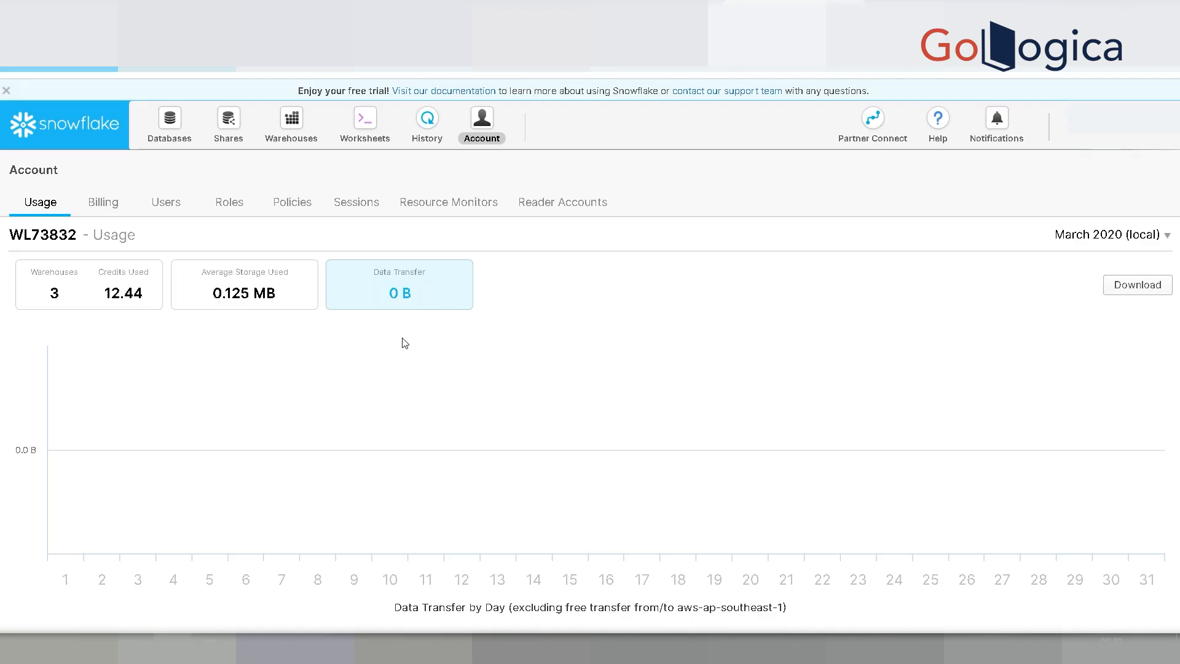
- Review the account's billing information, user list and role list
{"action": "left_click", "coordinate": [113, 212]}
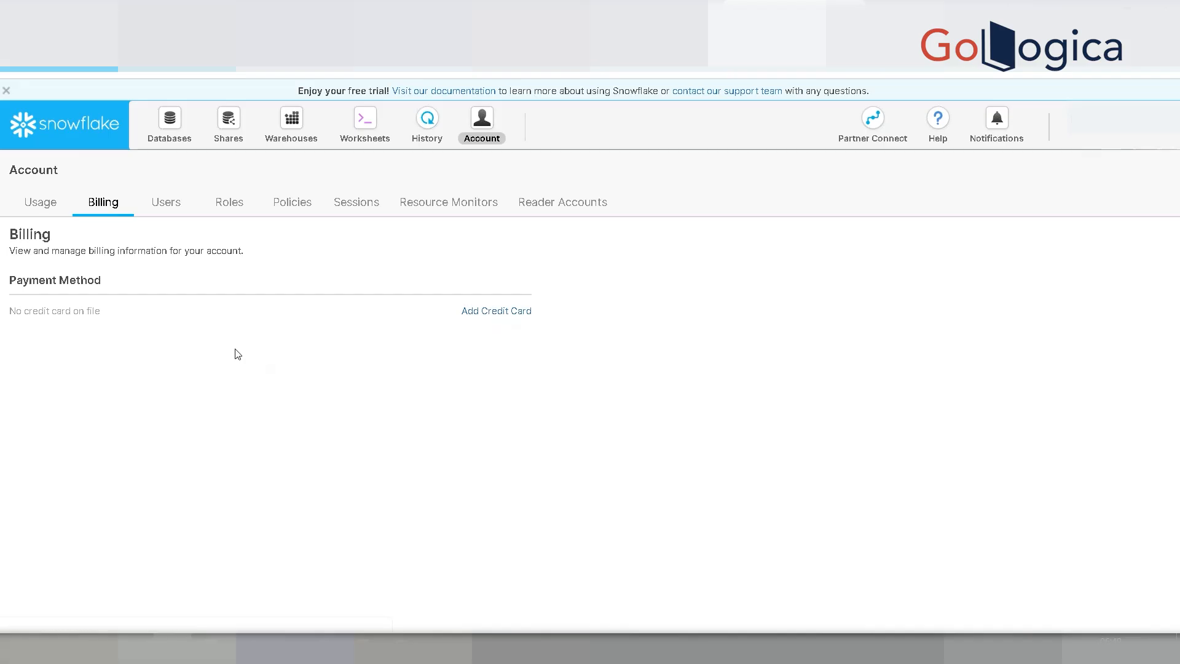
{"action": "left_click", "coordinate": [167, 208]}
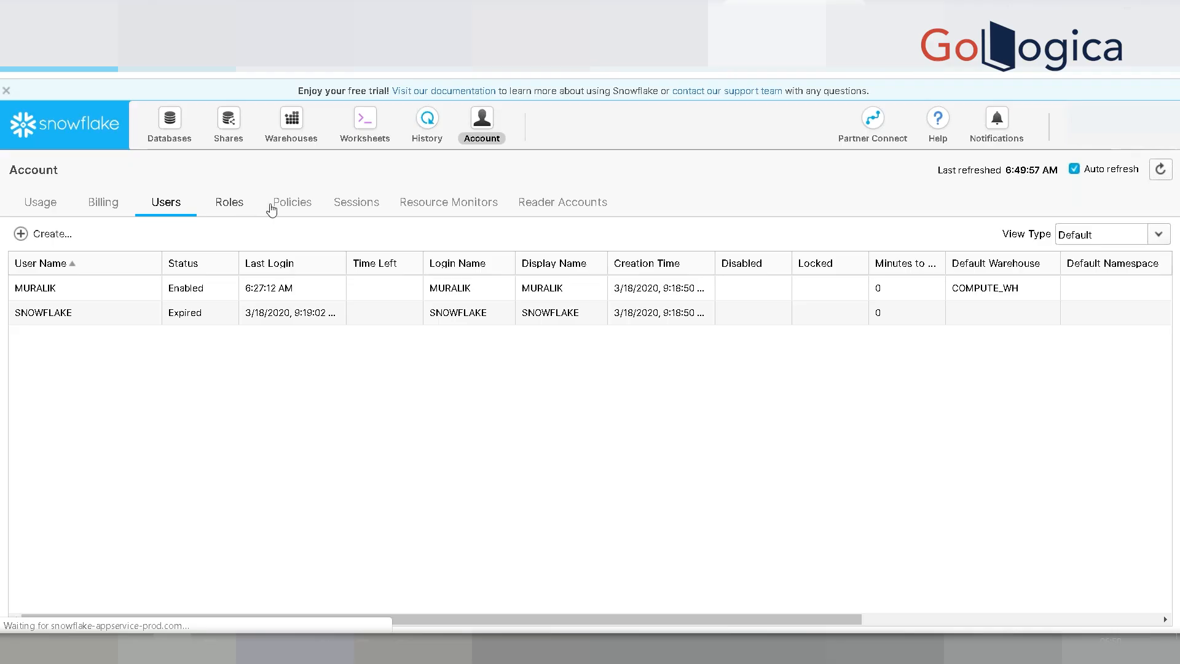
{"action": "left_click", "coordinate": [230, 204]}
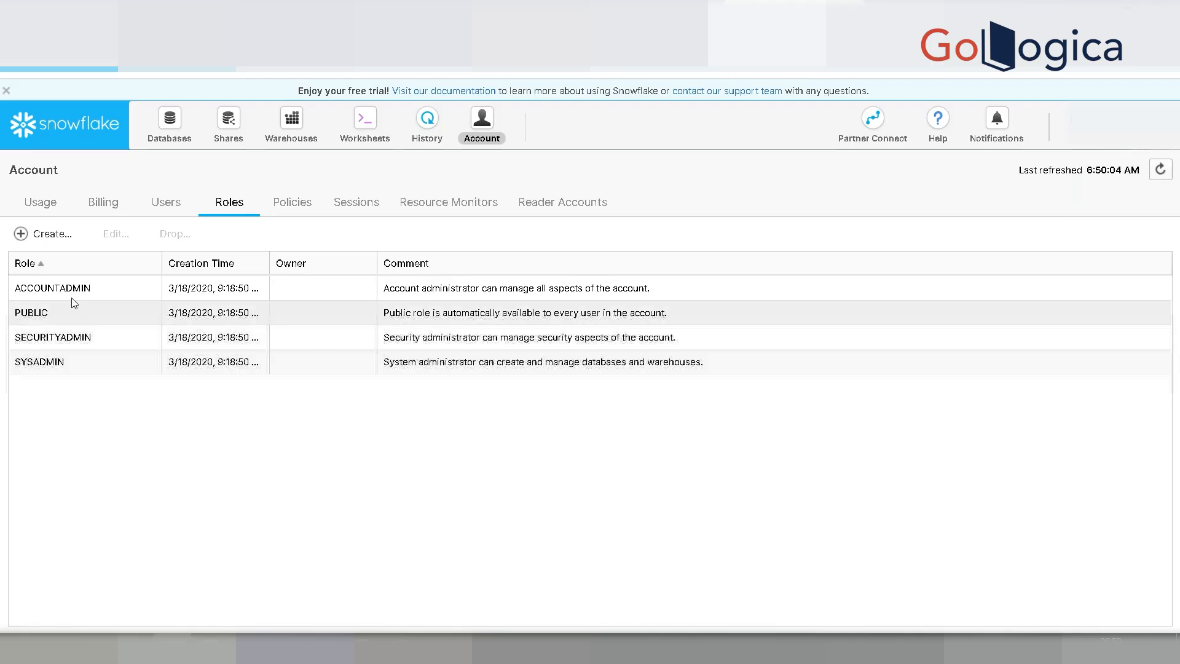
- Examine the fields of the Create Role form and close it without creating a role
{"action": "left_click", "coordinate": [53, 234]}
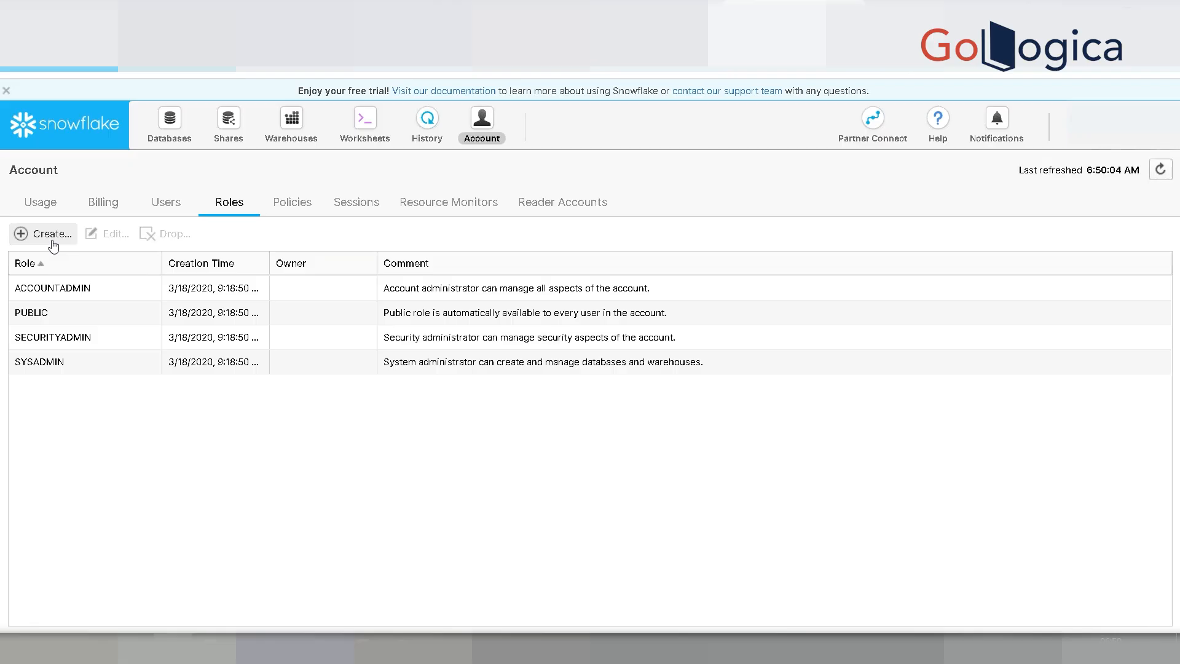
{"action": "left_click", "coordinate": [53, 235]}
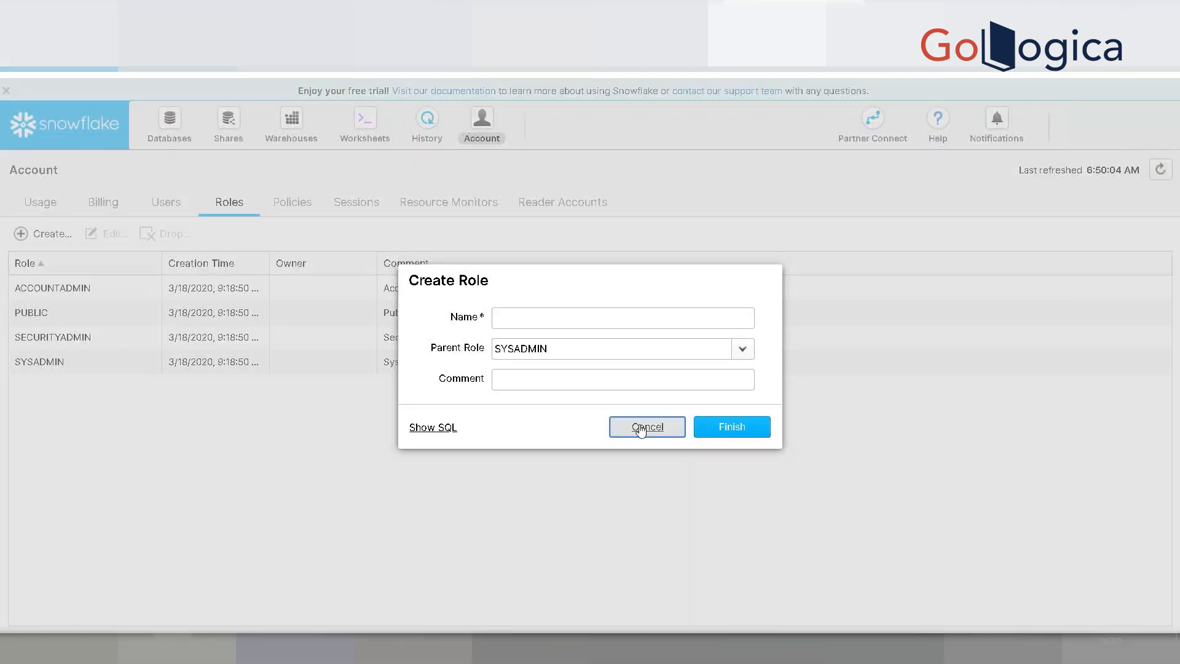
{"action": "left_click", "coordinate": [643, 425]}
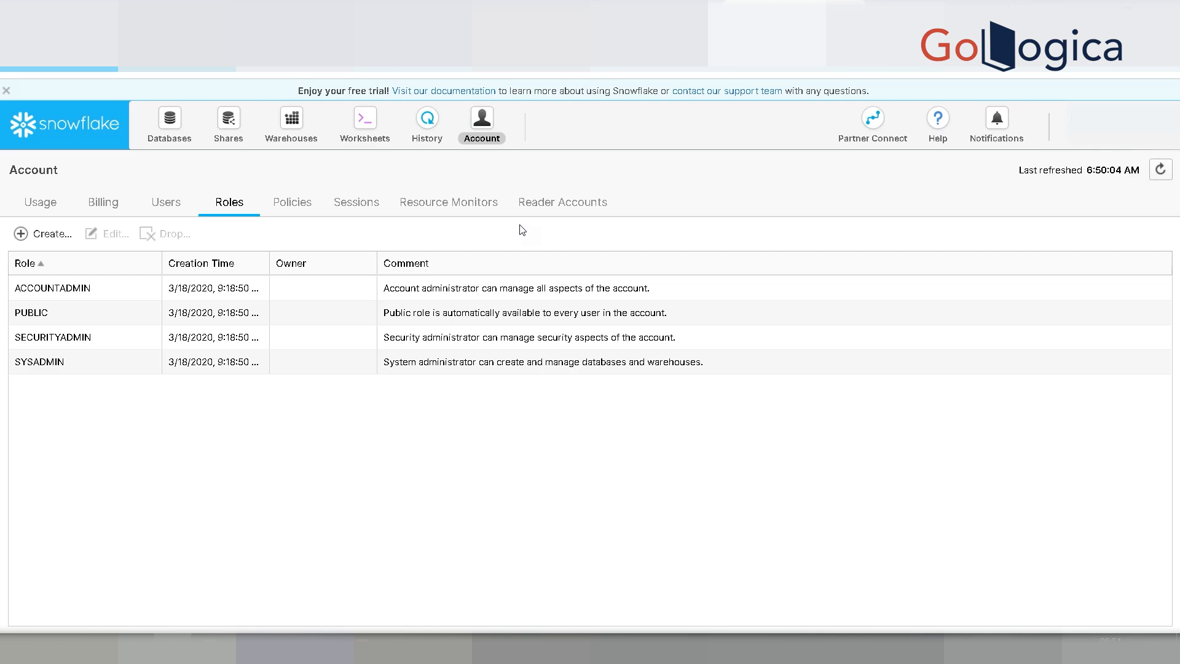
- Draft a network policy named emppolicy with allowed IP address 192.168.1.1, and cancel it without creating the policy
{"action": "left_click", "coordinate": [289, 204]}
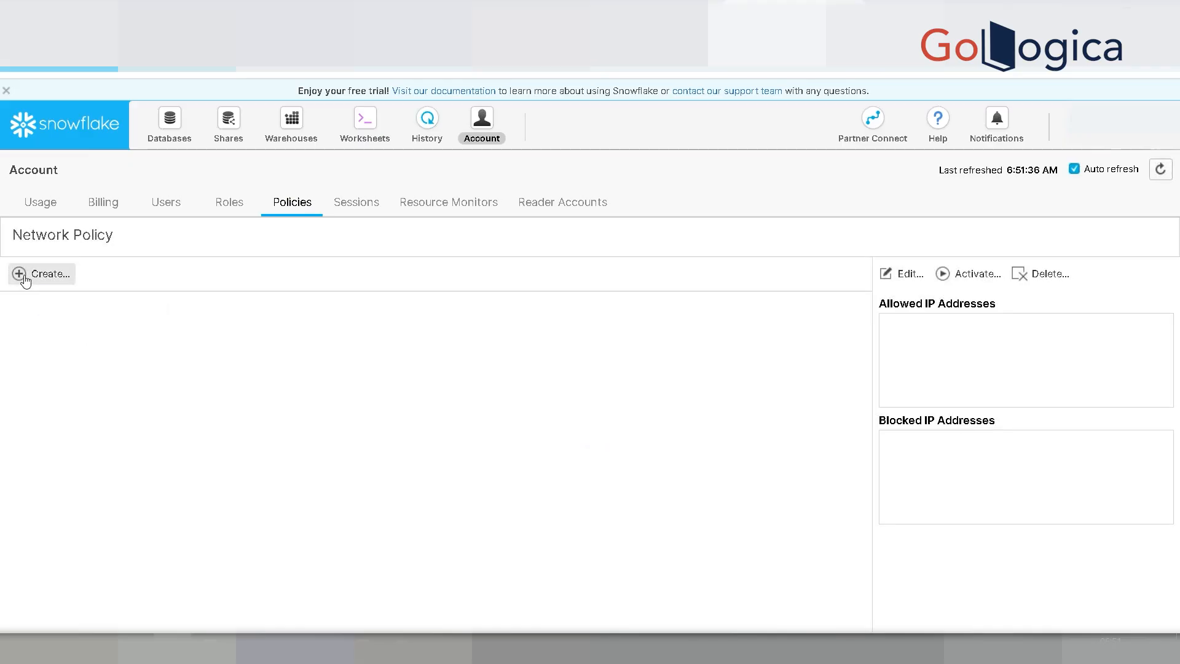
{"action": "left_click", "coordinate": [25, 277]}
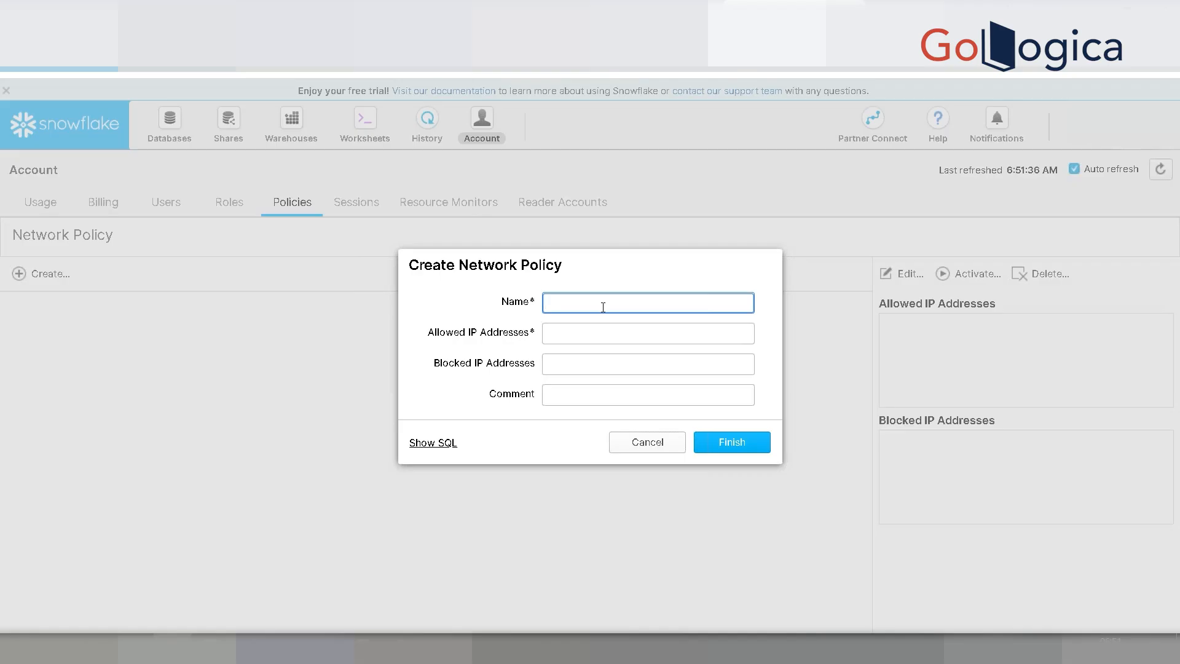
{"action": "type", "text": "emppolicy"}
{"action": "left_click", "coordinate": [574, 329]}
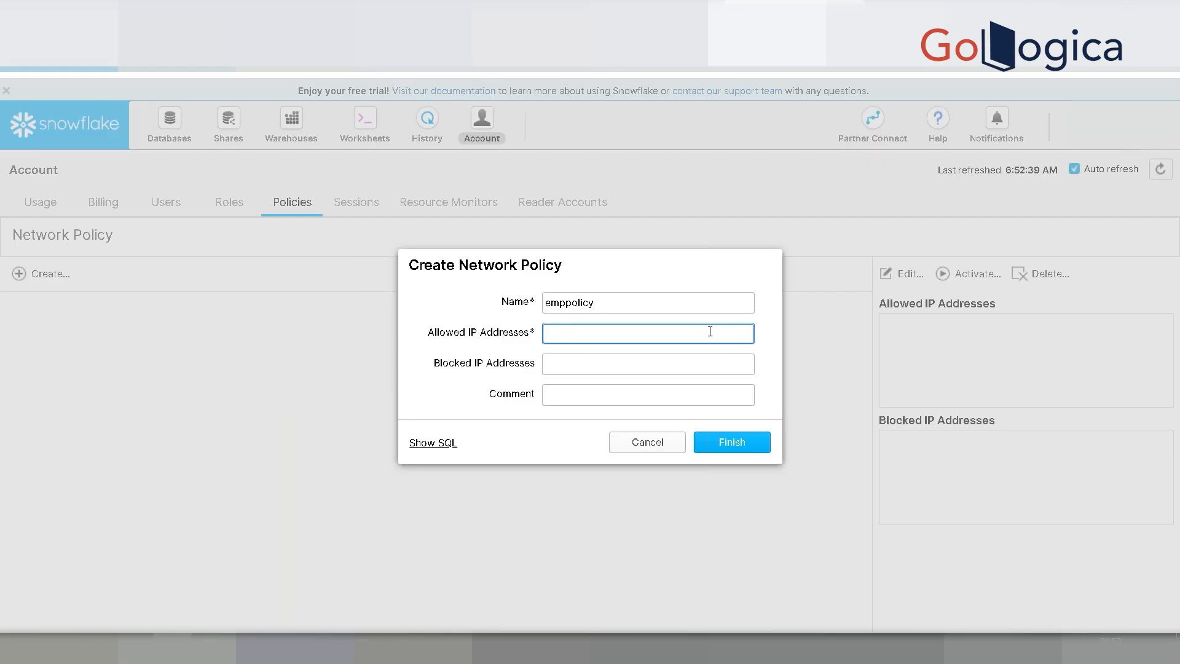
{"action": "left_click", "coordinate": [569, 364]}
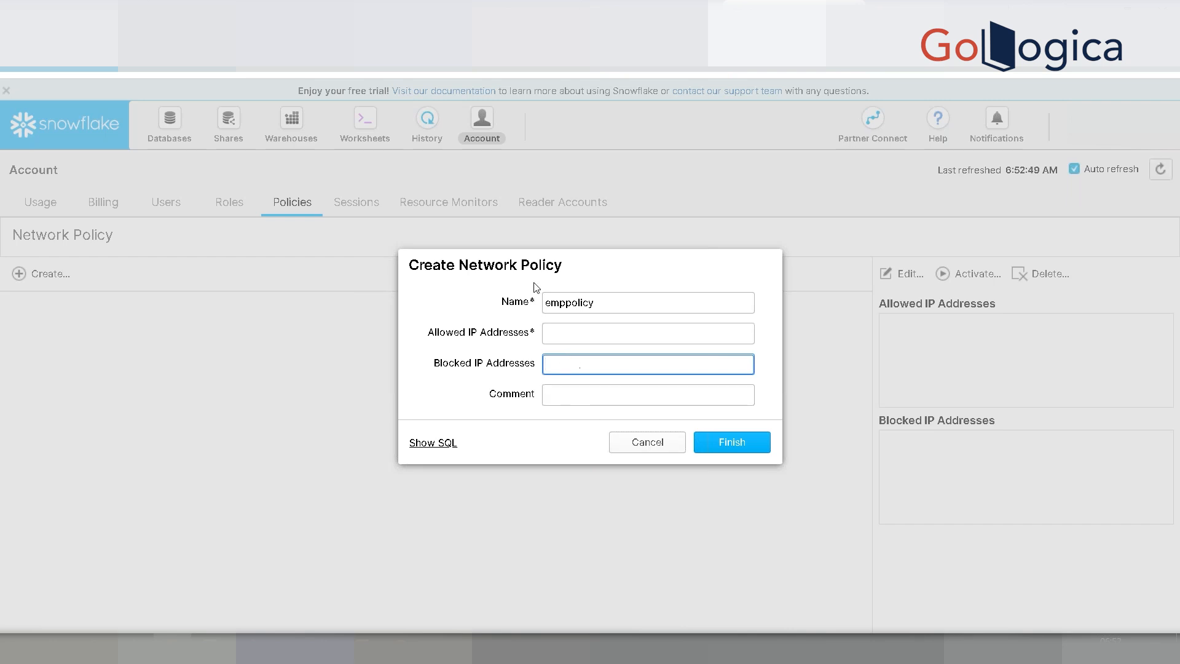
{"action": "left_click", "coordinate": [627, 330]}
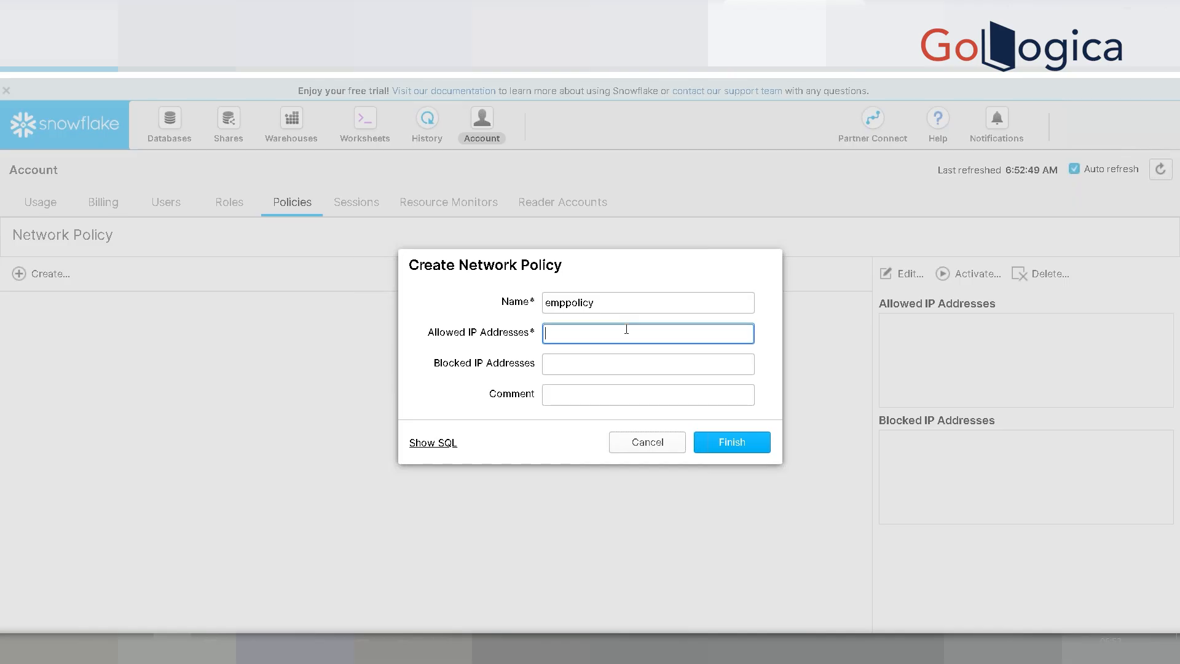
{"action": "type", "text": "192.168.1.1;"}
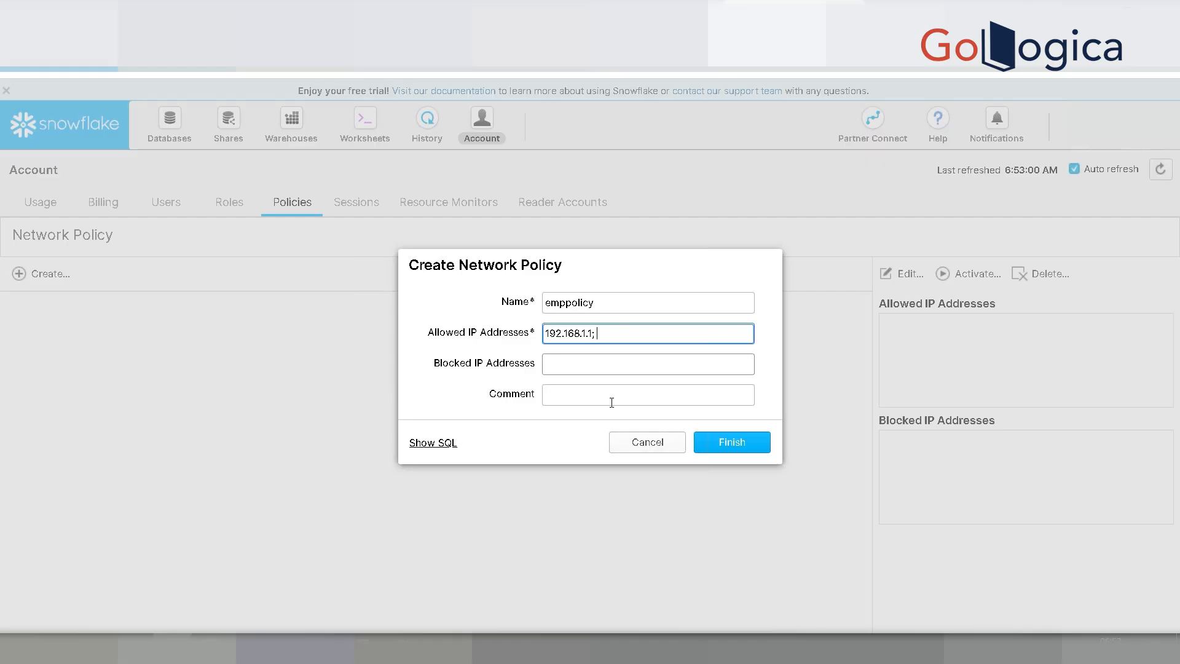
{"action": "left_click", "coordinate": [646, 447]}
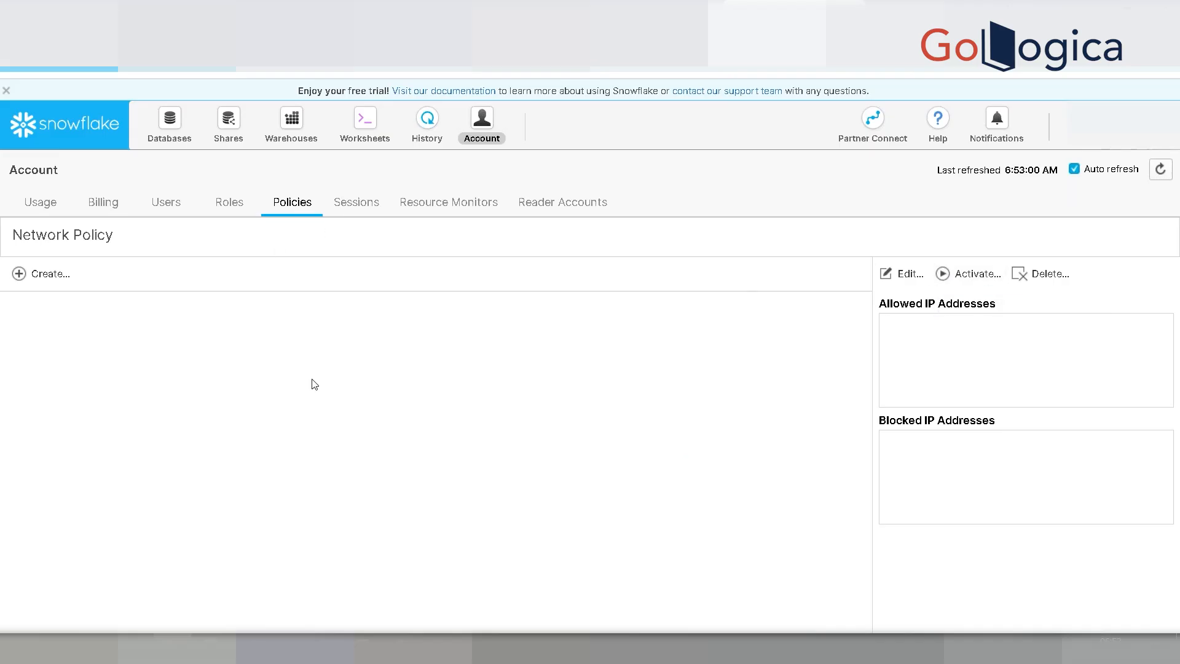
- Review the account's sessions, widening the Client Driver and Client Net Address columns to read their contents
{"action": "left_click", "coordinate": [362, 209]}
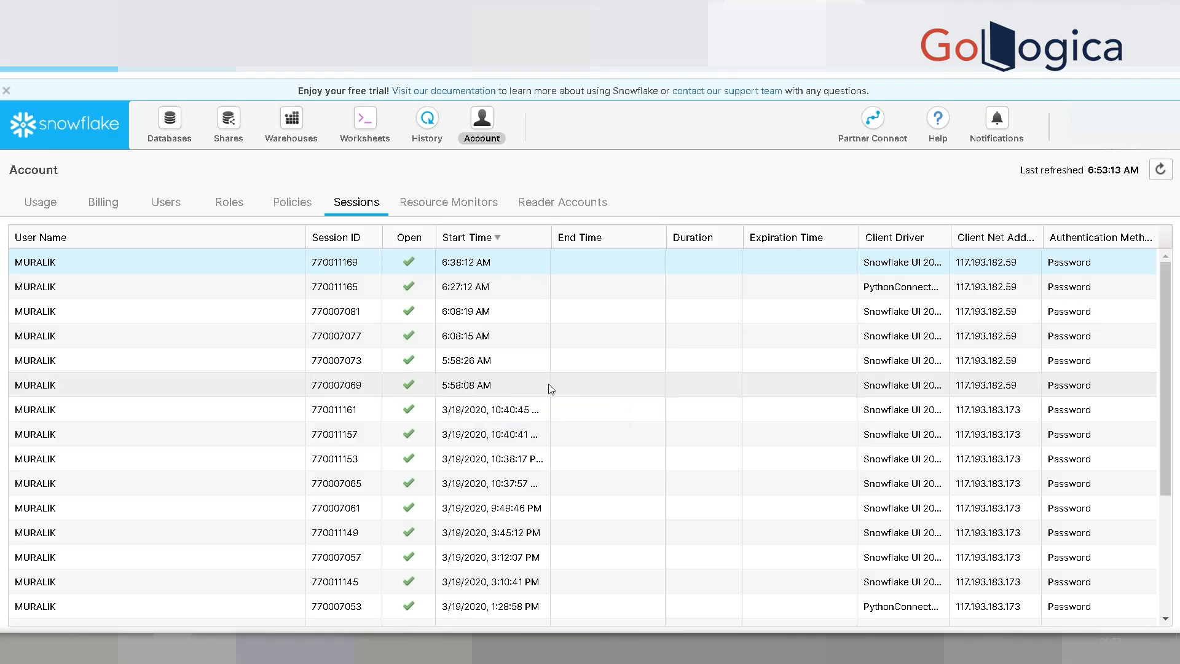
{"action": "left_click", "coordinate": [527, 392]}
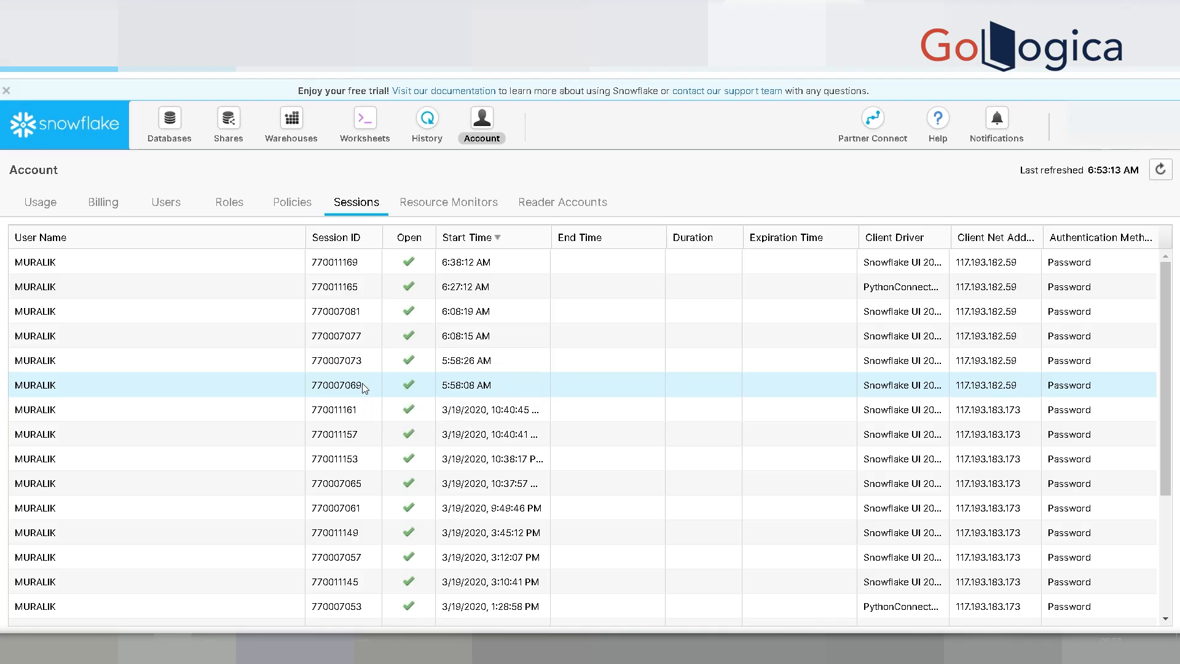
{"action": "left_click", "coordinate": [355, 365]}
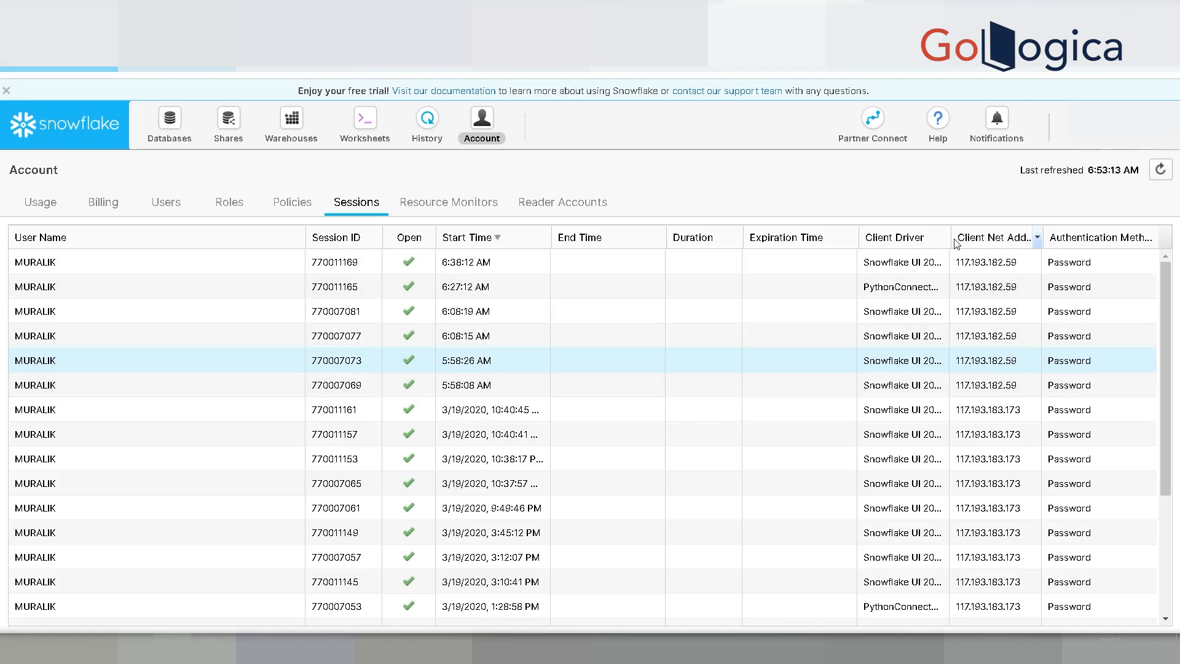
{"action": "left_click_drag", "start_coordinate": [952, 238], "coordinate": [1002, 238]}
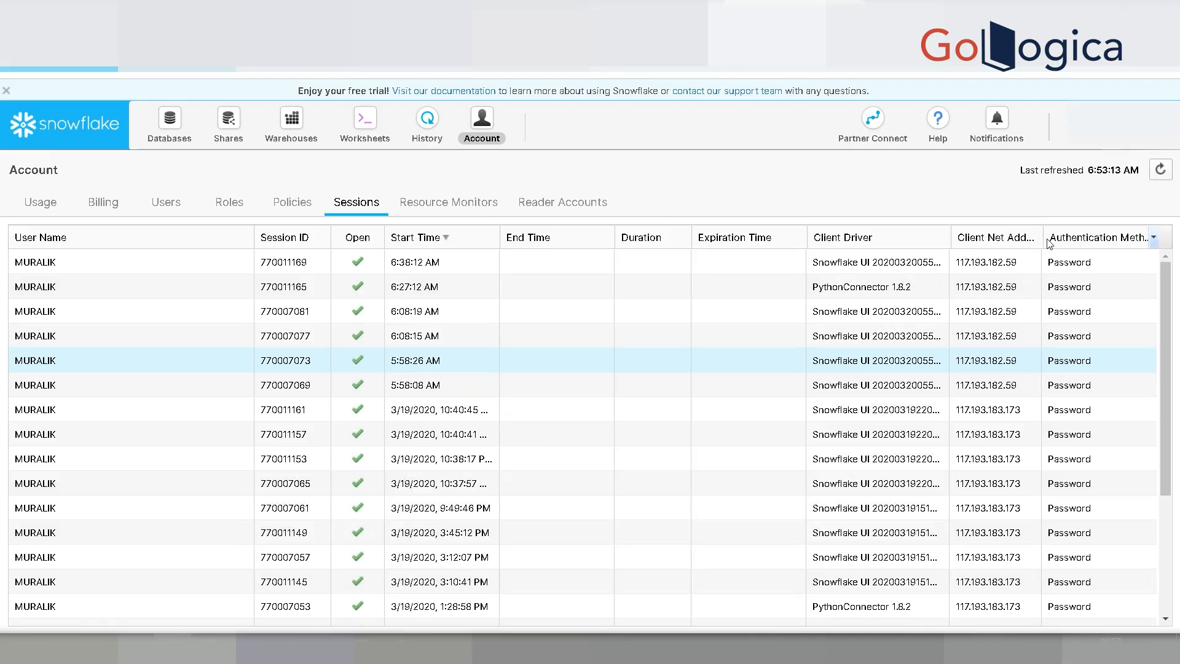
{"action": "left_click_drag", "start_coordinate": [1043, 238], "coordinate": [1082, 235]}
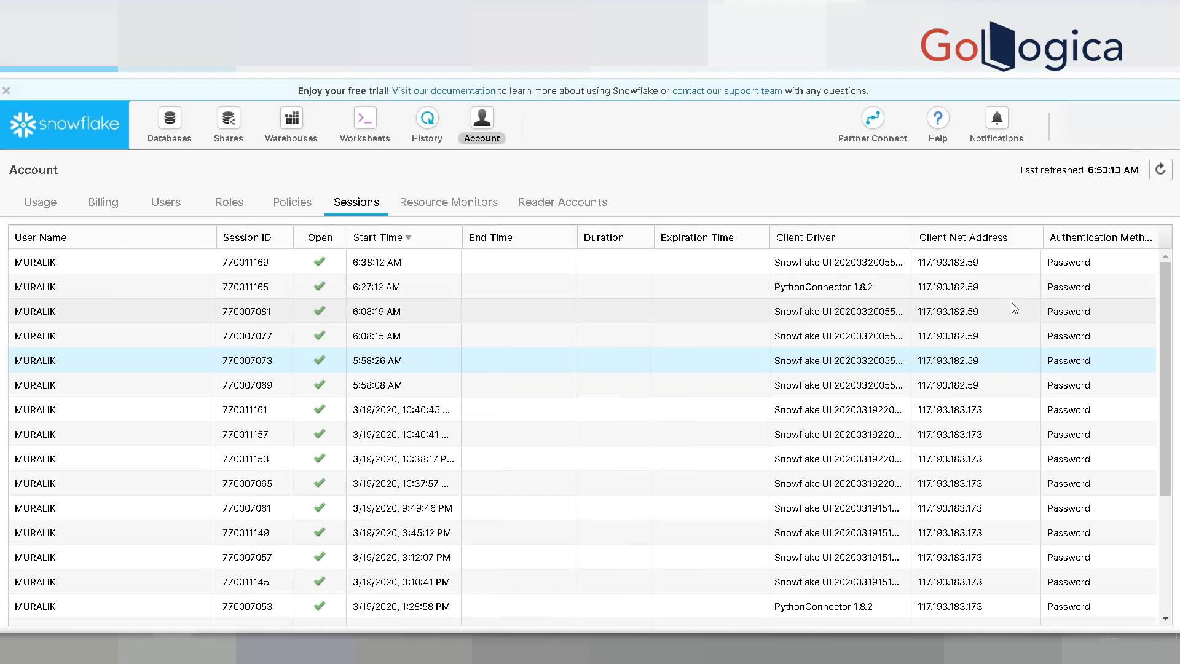
- Review the full list of account sessions, examining the client driver of the 6:27:12 AM session
{"action": "scroll", "coordinate": [1178, 413], "scroll_direction": "down", "scroll_amount": 1}
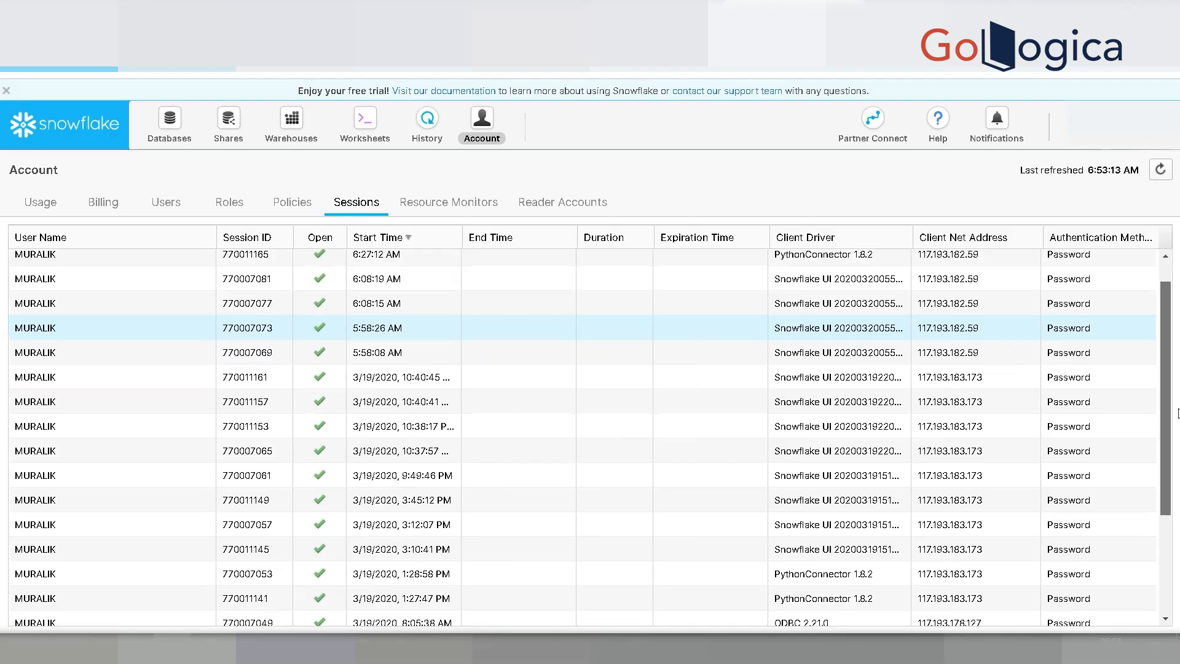
{"action": "scroll", "coordinate": [1178, 413], "scroll_direction": "down", "scroll_amount": 2}
{"action": "scroll", "coordinate": [1178, 437], "scroll_direction": "down", "scroll_amount": 2}
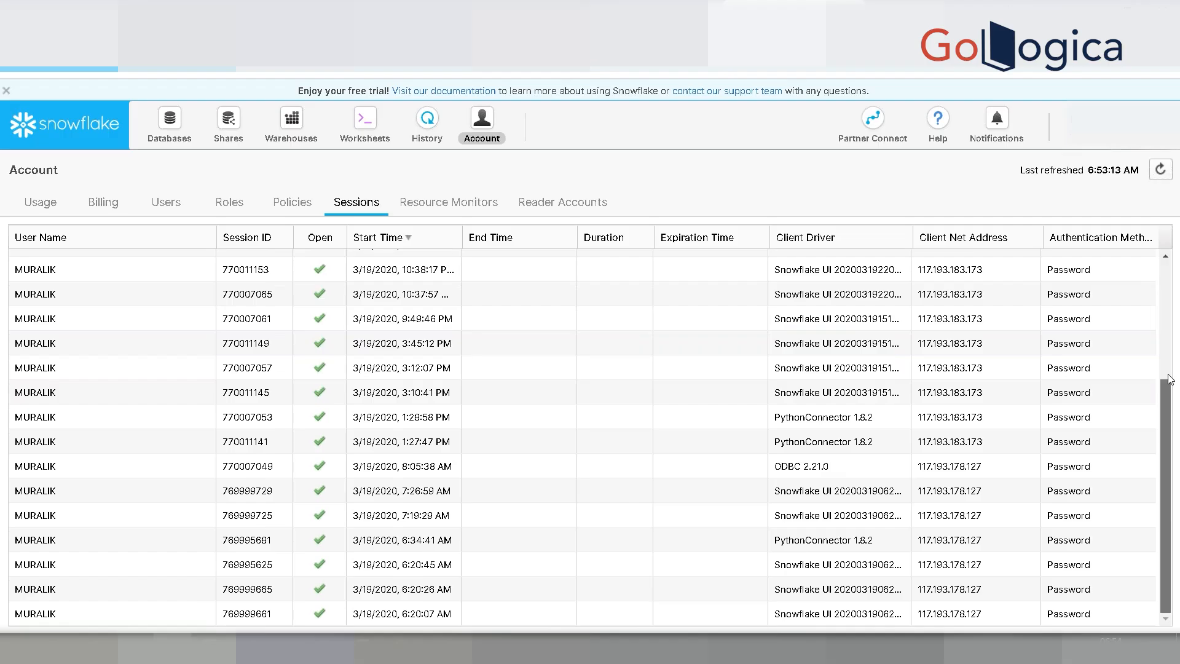
{"action": "left_click_drag", "start_coordinate": [1170, 379], "coordinate": [1166, 266]}
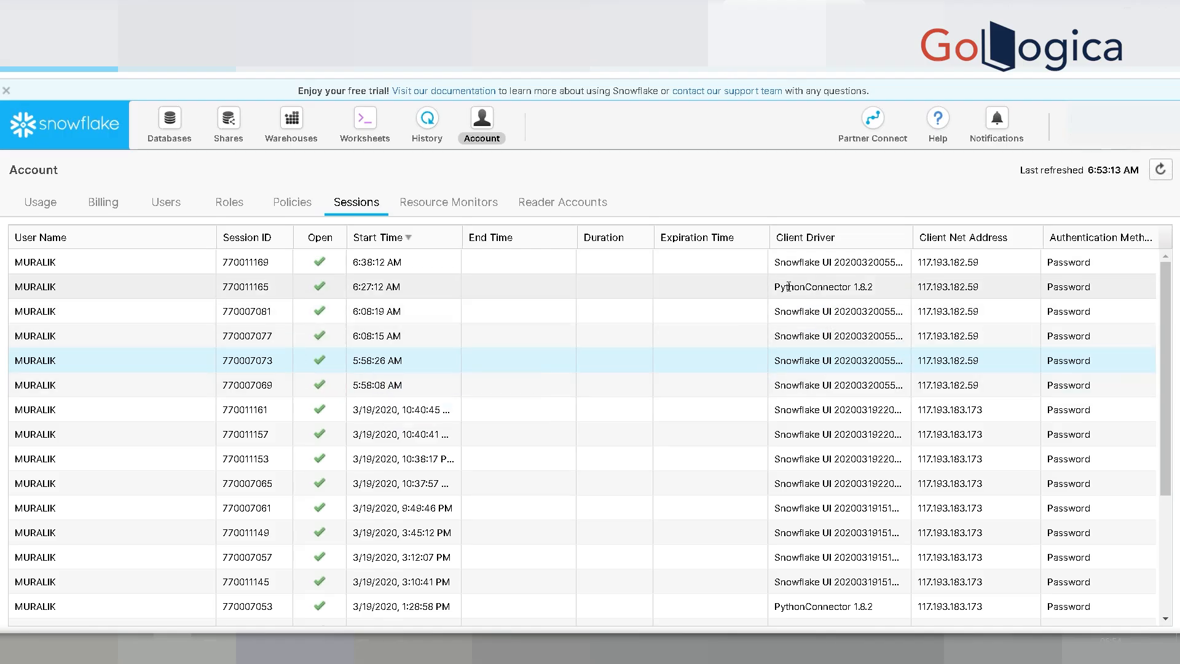
{"action": "left_click_drag", "start_coordinate": [776, 287], "coordinate": [882, 293]}
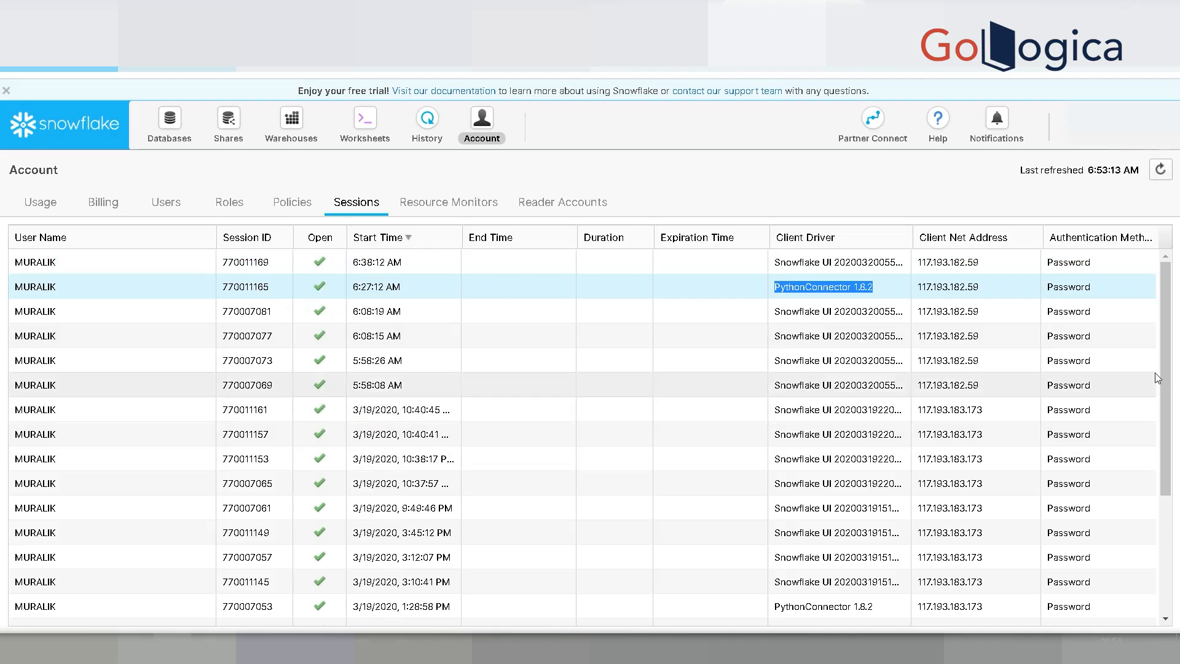
{"action": "scroll", "coordinate": [1168, 444], "scroll_direction": "down", "scroll_amount": 1}
{"action": "scroll", "coordinate": [1167, 444], "scroll_direction": "down", "scroll_amount": 5}
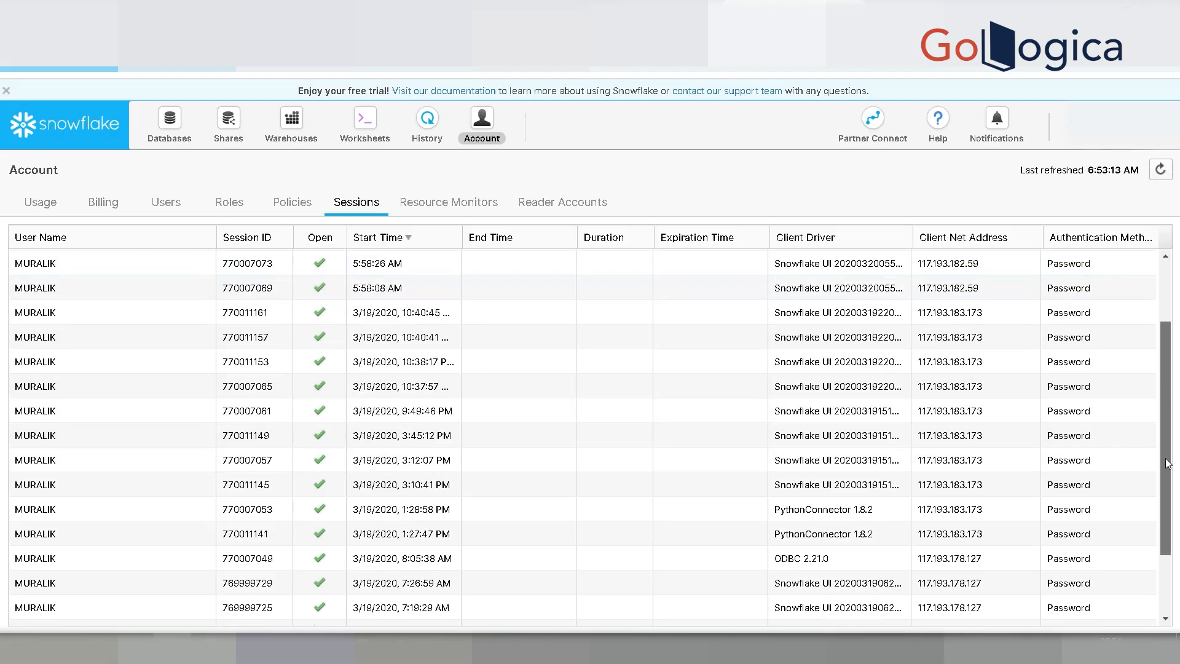
{"action": "scroll", "coordinate": [1168, 465], "scroll_direction": "down", "scroll_amount": 1}
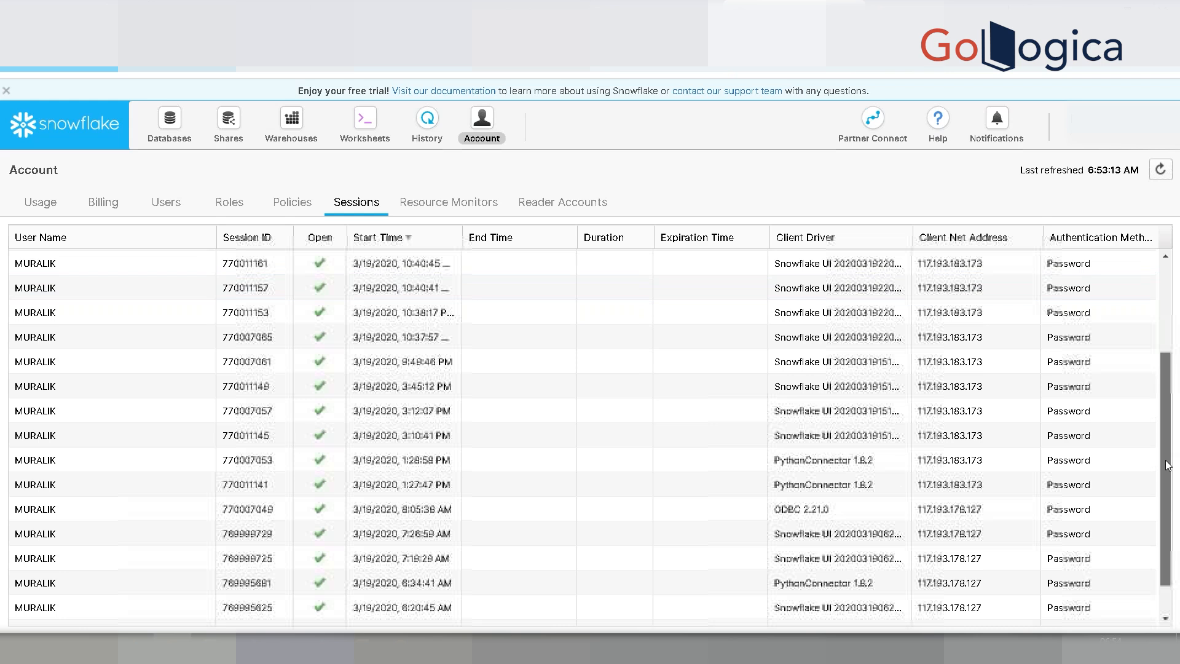
{"action": "left_click_drag", "start_coordinate": [1166, 461], "coordinate": [676, 269]}
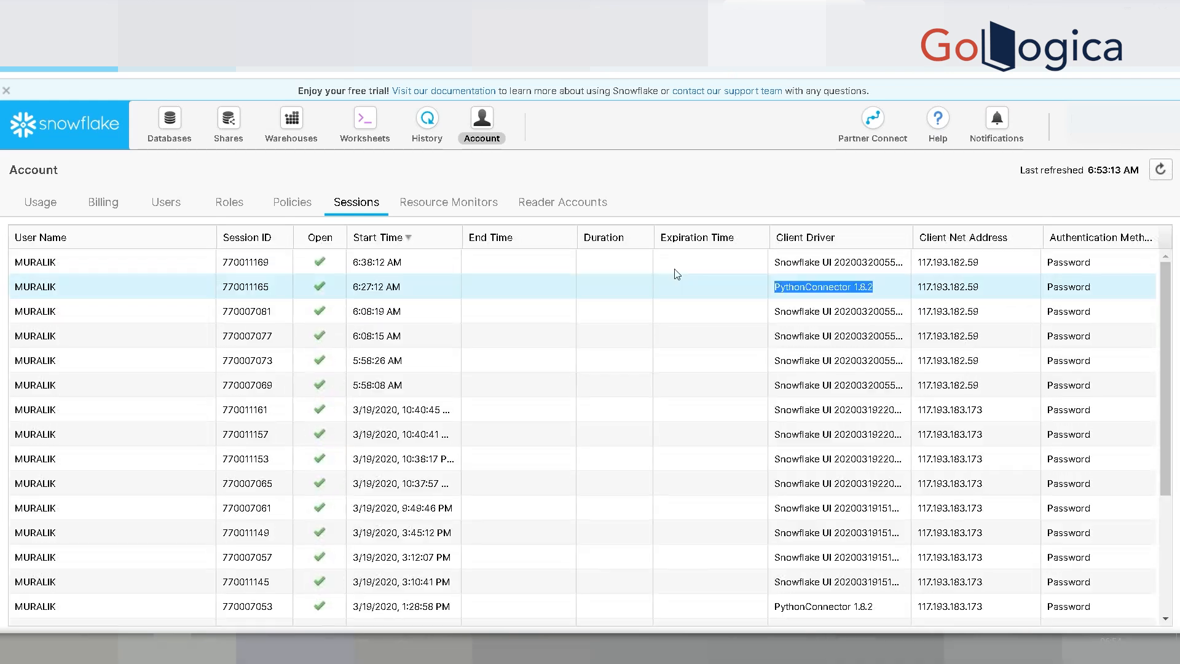
- Compare the client net addresses of the newest sessions, the March 19 evening sessions and the ODBC session
{"action": "left_click", "coordinate": [125, 270]}
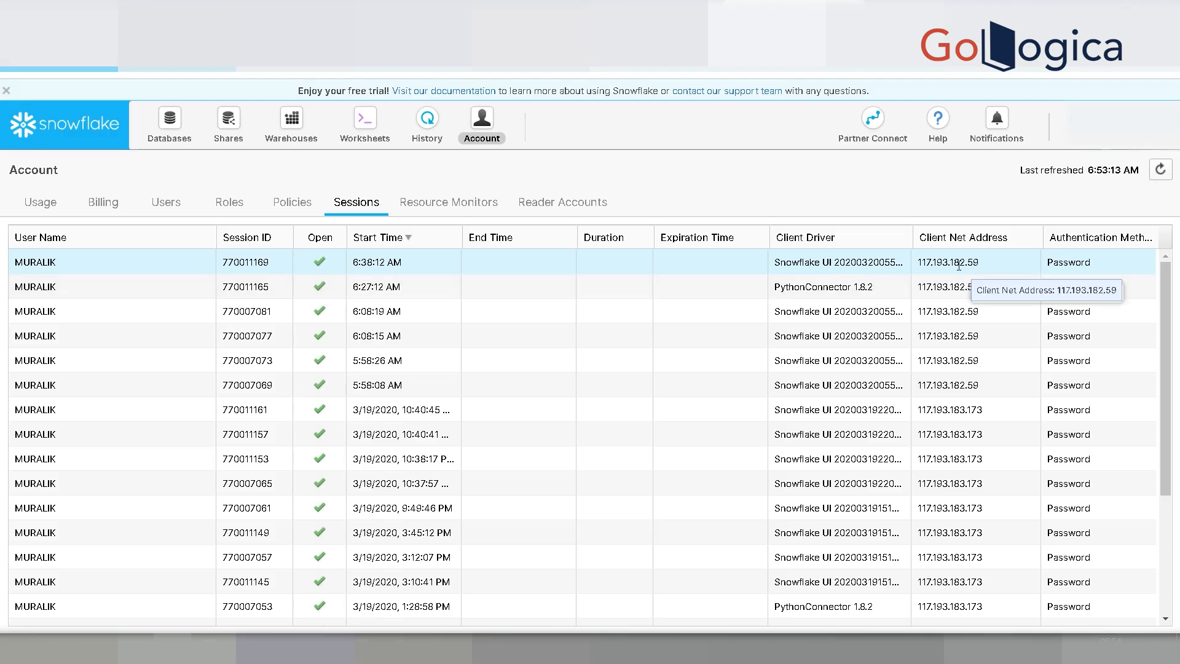
{"action": "left_click_drag", "start_coordinate": [979, 386], "coordinate": [926, 386]}
{"action": "left_click", "coordinate": [936, 431]}
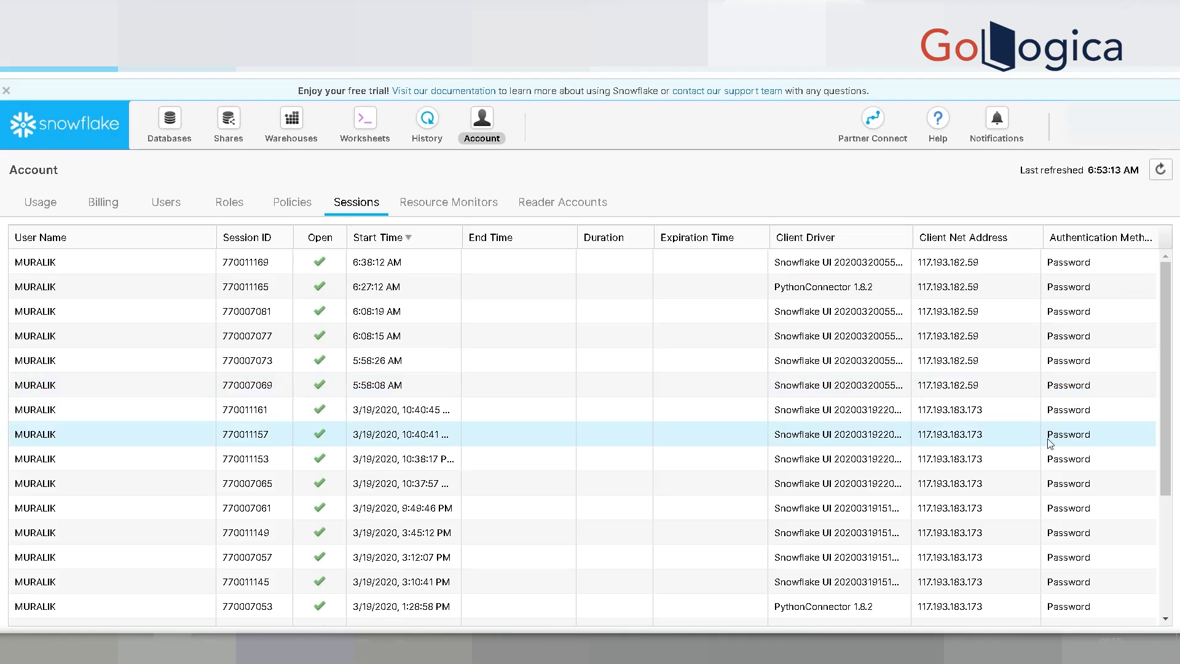
{"action": "left_click_drag", "start_coordinate": [1173, 411], "coordinate": [1174, 520]}
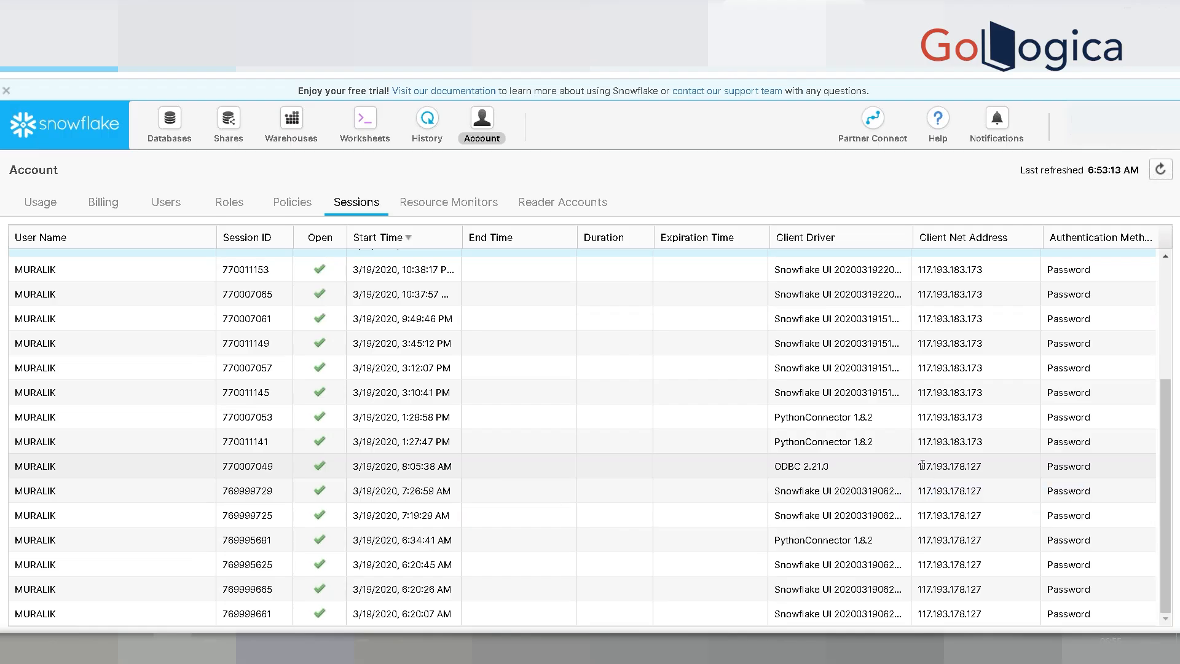
{"action": "left_click_drag", "start_coordinate": [922, 465], "coordinate": [992, 466]}
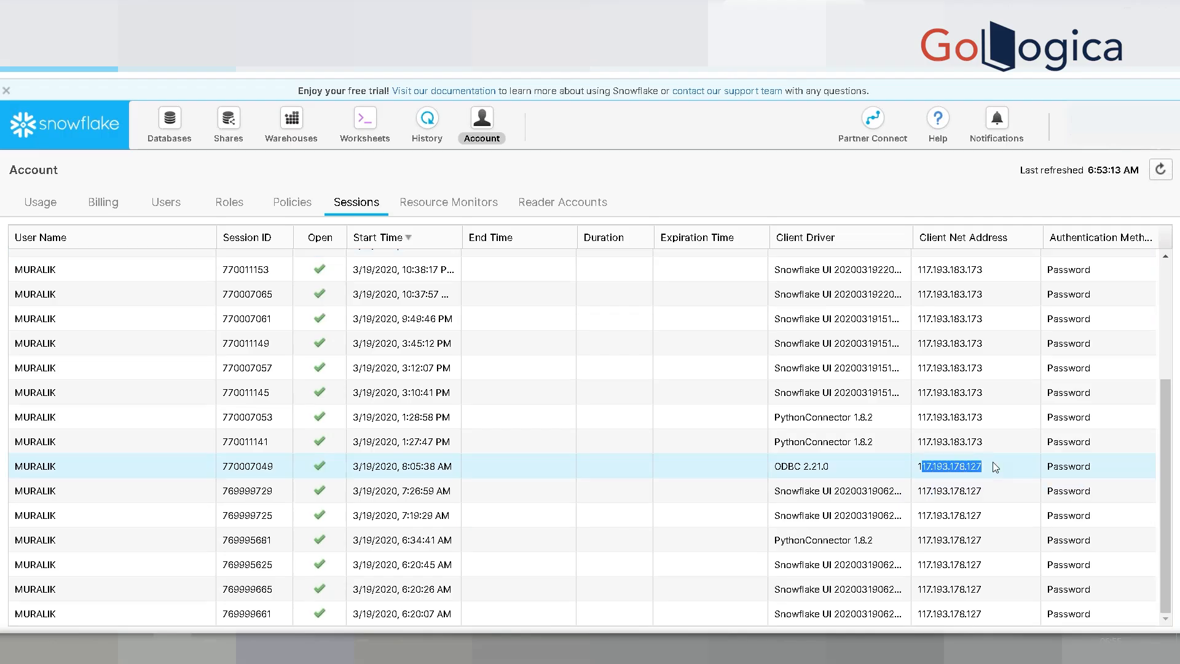
- Examine the client driver of the ODBC session and compare it with the neighbouring PythonConnector session
{"action": "left_click", "coordinate": [832, 467]}
{"action": "left_click_drag", "start_coordinate": [830, 466], "coordinate": [781, 468]}
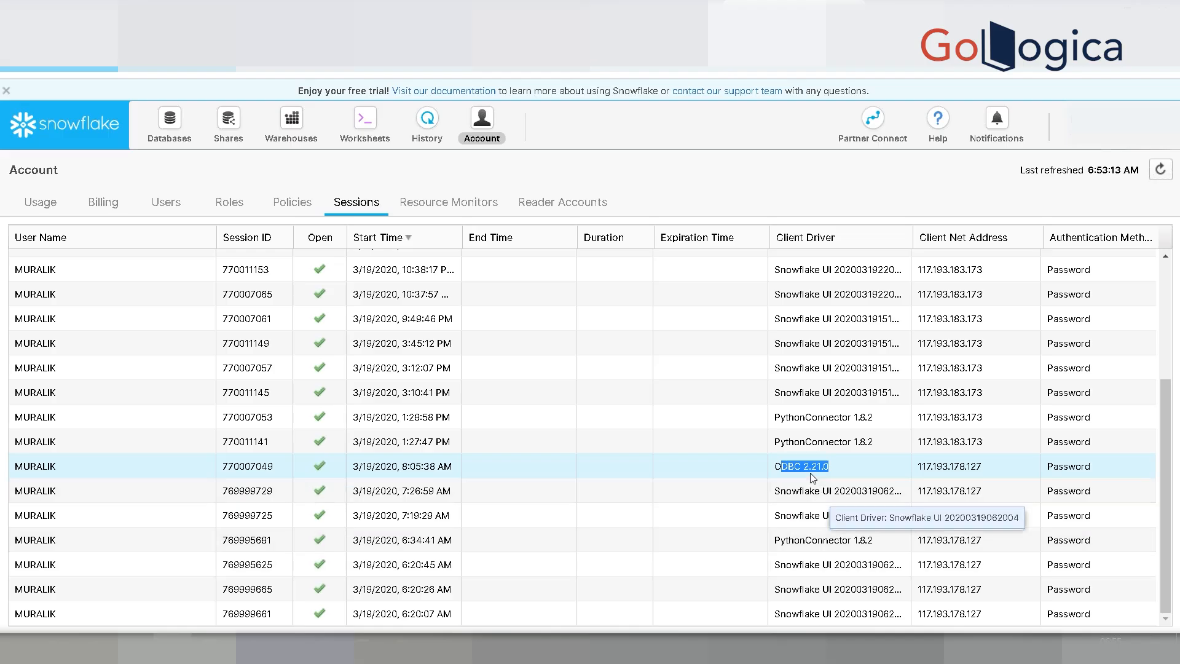
{"action": "left_click", "coordinate": [779, 467]}
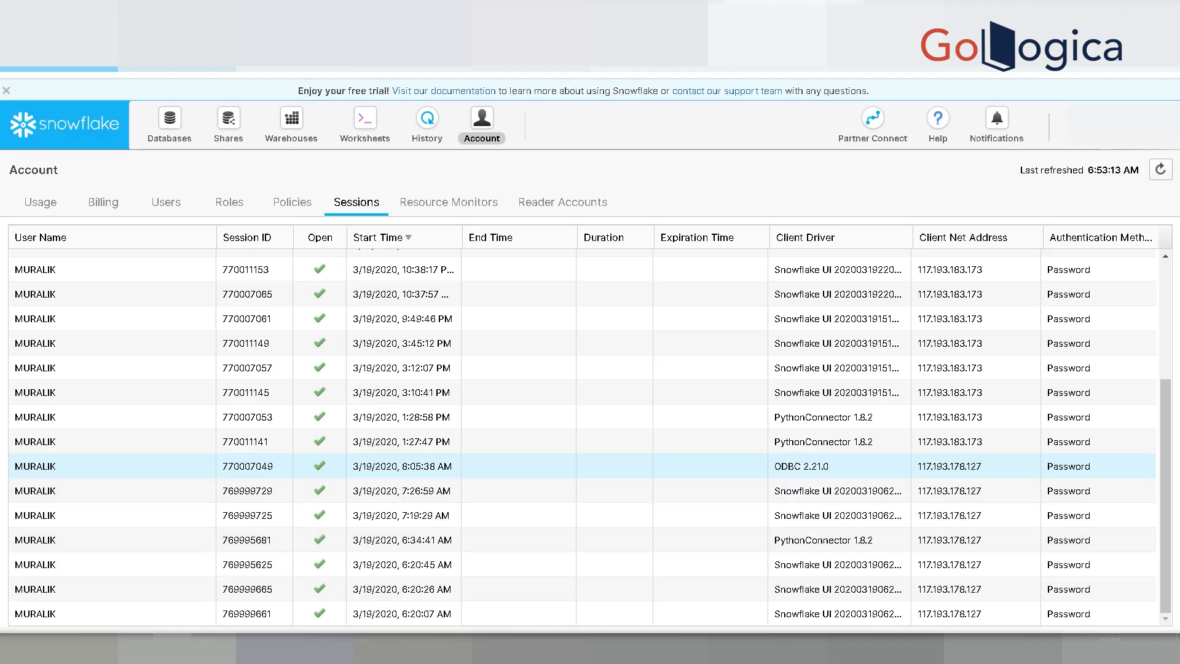
{"action": "left_click_drag", "start_coordinate": [775, 466], "coordinate": [833, 476]}
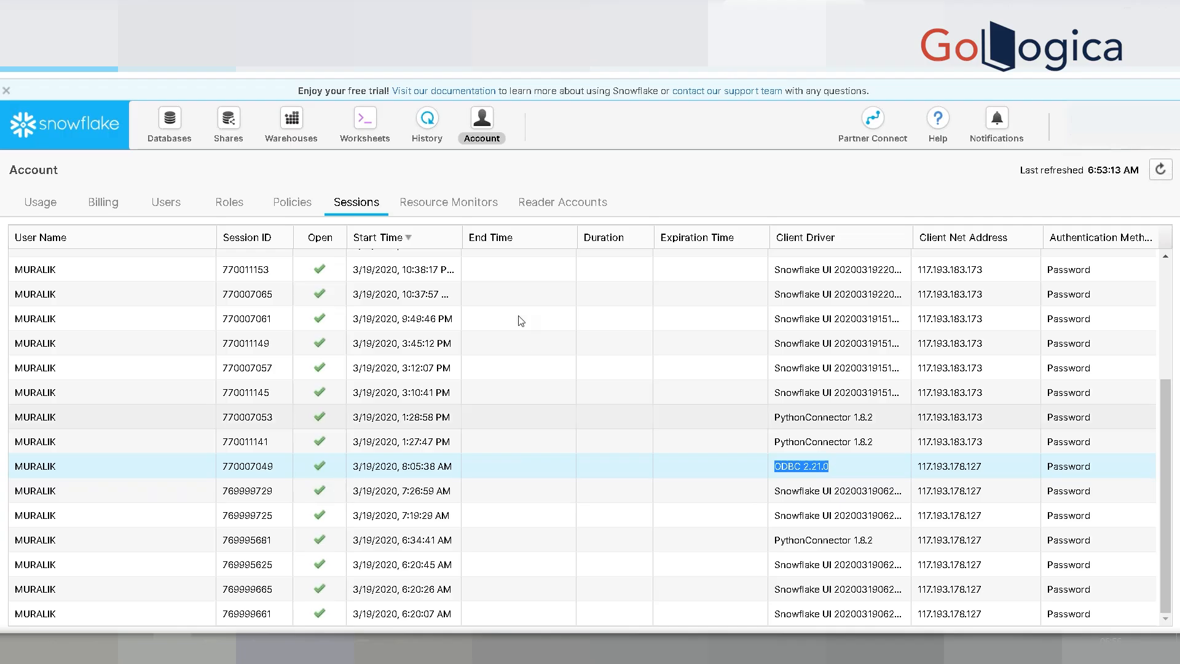
{"action": "left_click", "coordinate": [849, 469]}
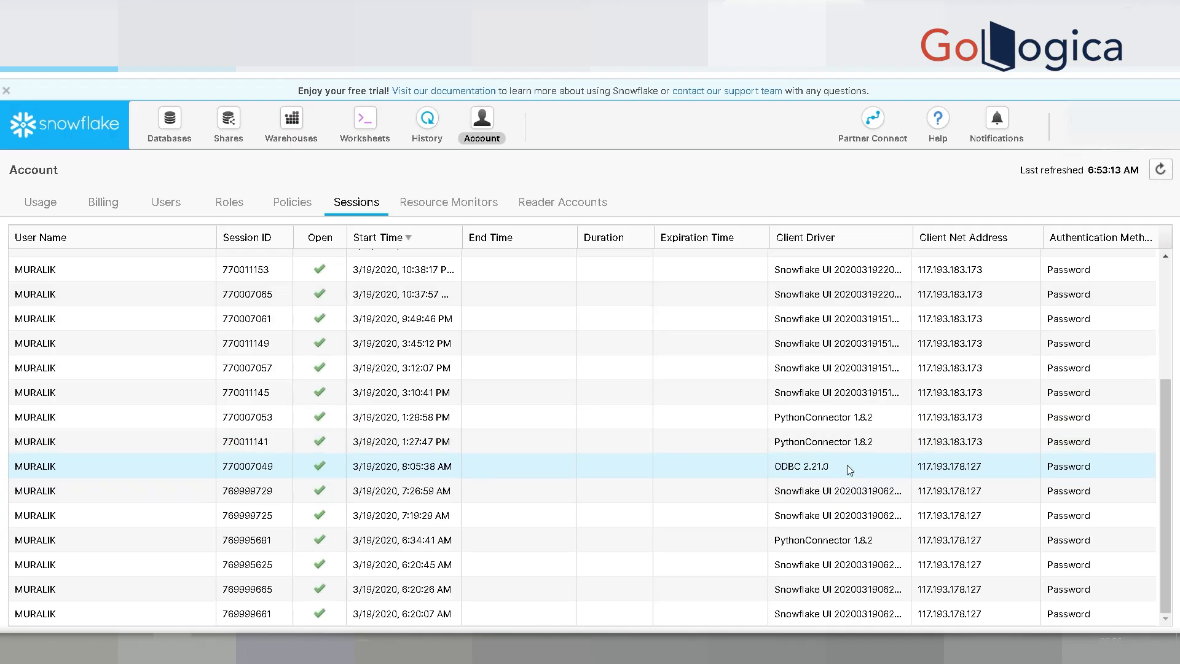
{"action": "left_click", "coordinate": [983, 416]}
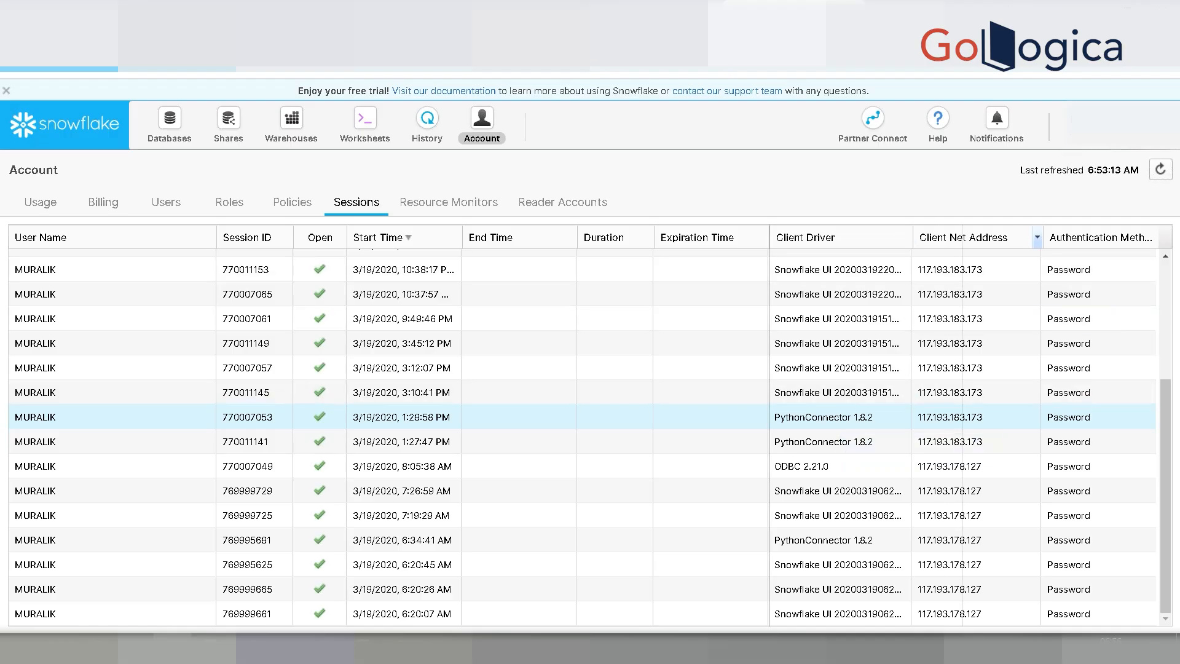
- Widen the Client Driver column to show the full driver versions and review the sessions back to the newest
{"action": "left_click_drag", "start_coordinate": [914, 237], "coordinate": [961, 237]}
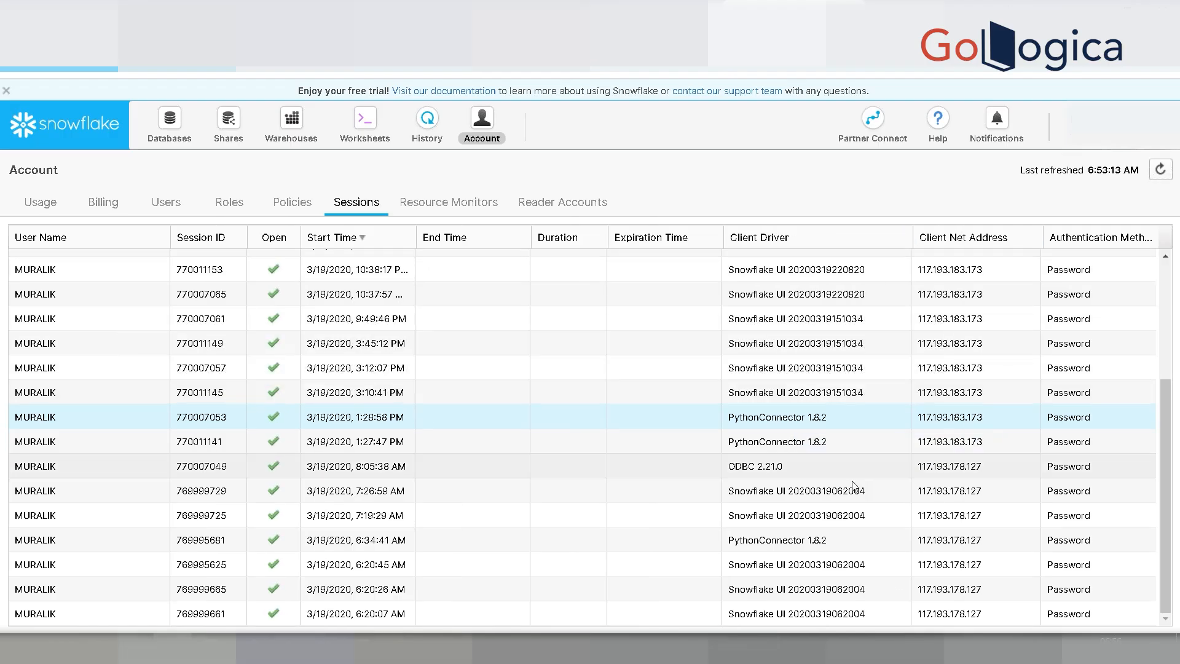
{"action": "scroll", "coordinate": [1176, 296], "scroll_direction": "up", "scroll_amount": 2}
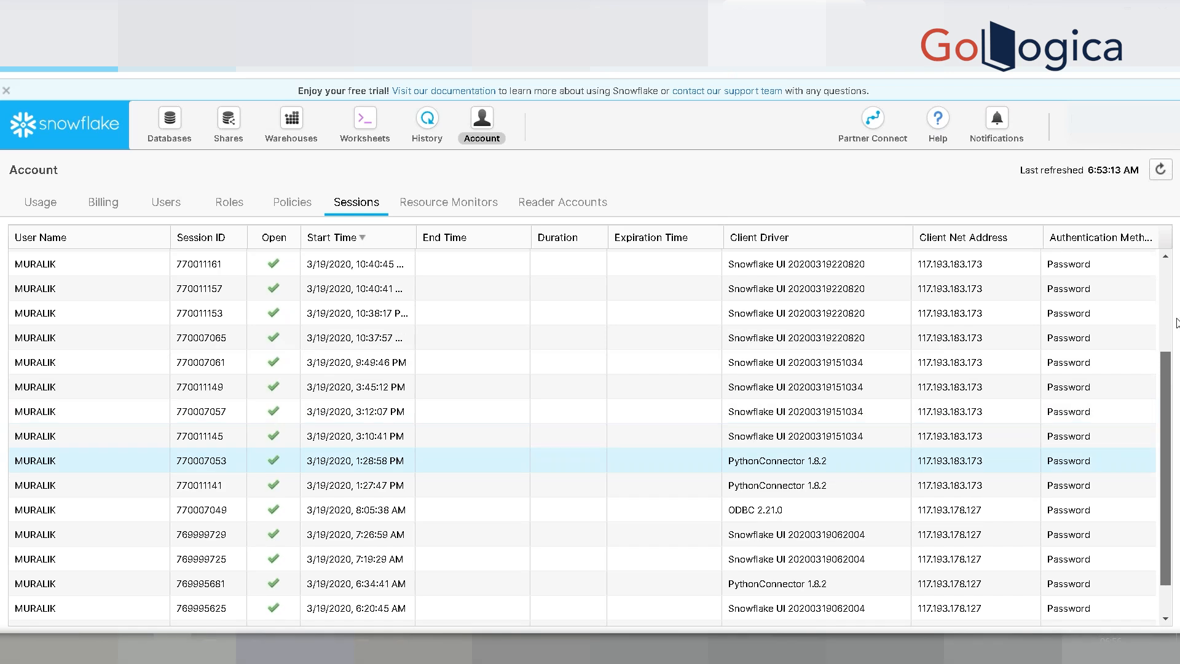
{"action": "scroll", "coordinate": [1176, 296], "scroll_direction": "up", "scroll_amount": 1}
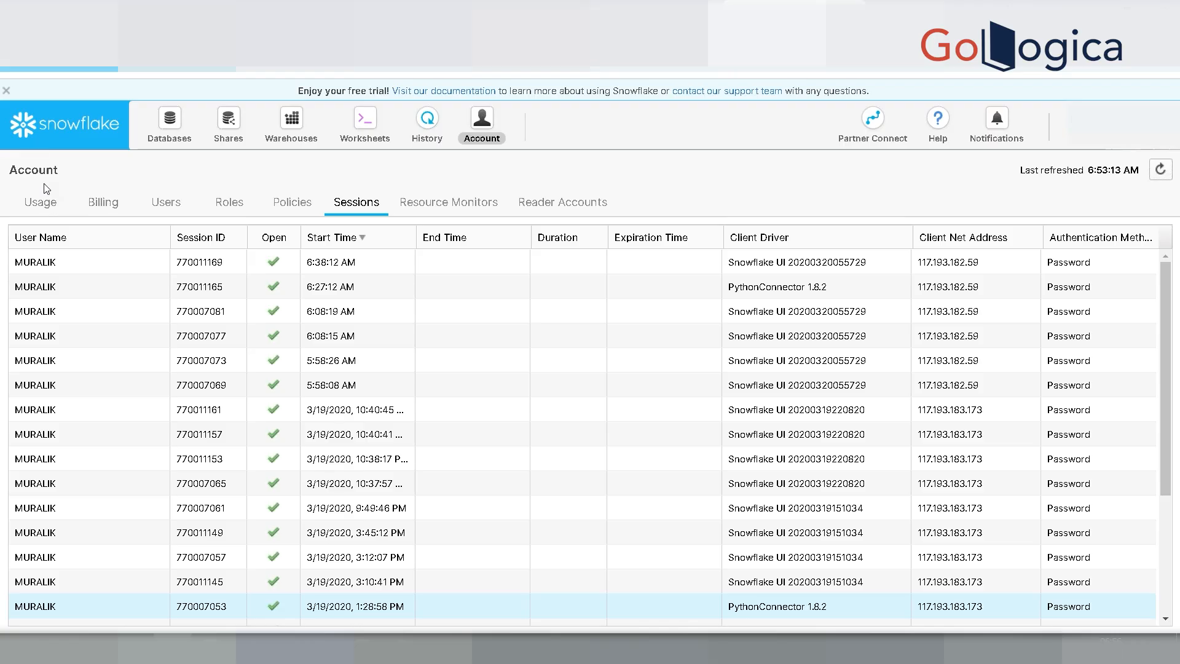
- Start a new resource monitor with a name and a credit quota of 100, and dismiss the notification notice
{"action": "left_click", "coordinate": [441, 209]}
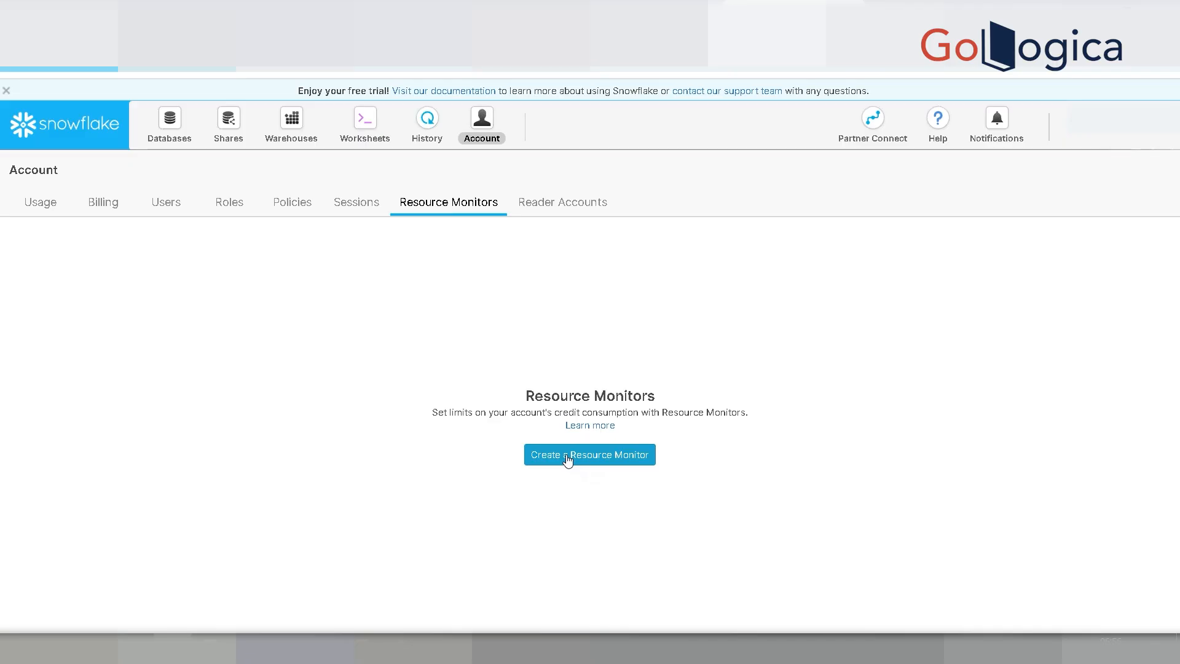
{"action": "left_click", "coordinate": [567, 461]}
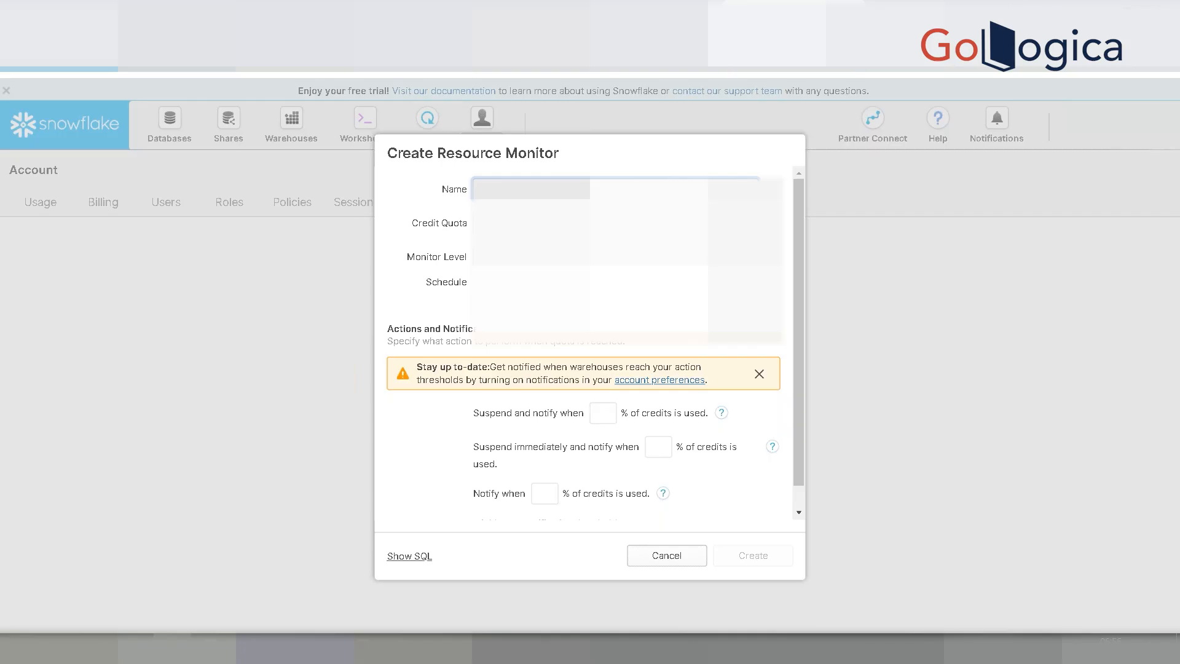
{"action": "left_click", "coordinate": [590, 223]}
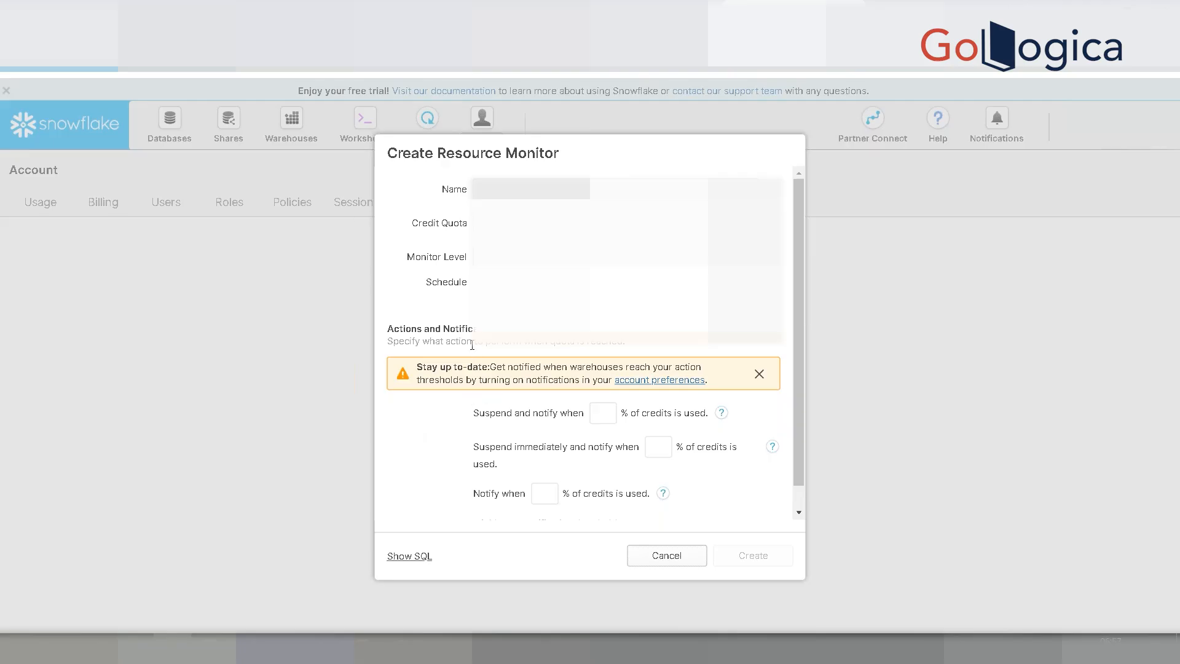
{"action": "left_click", "coordinate": [760, 374]}
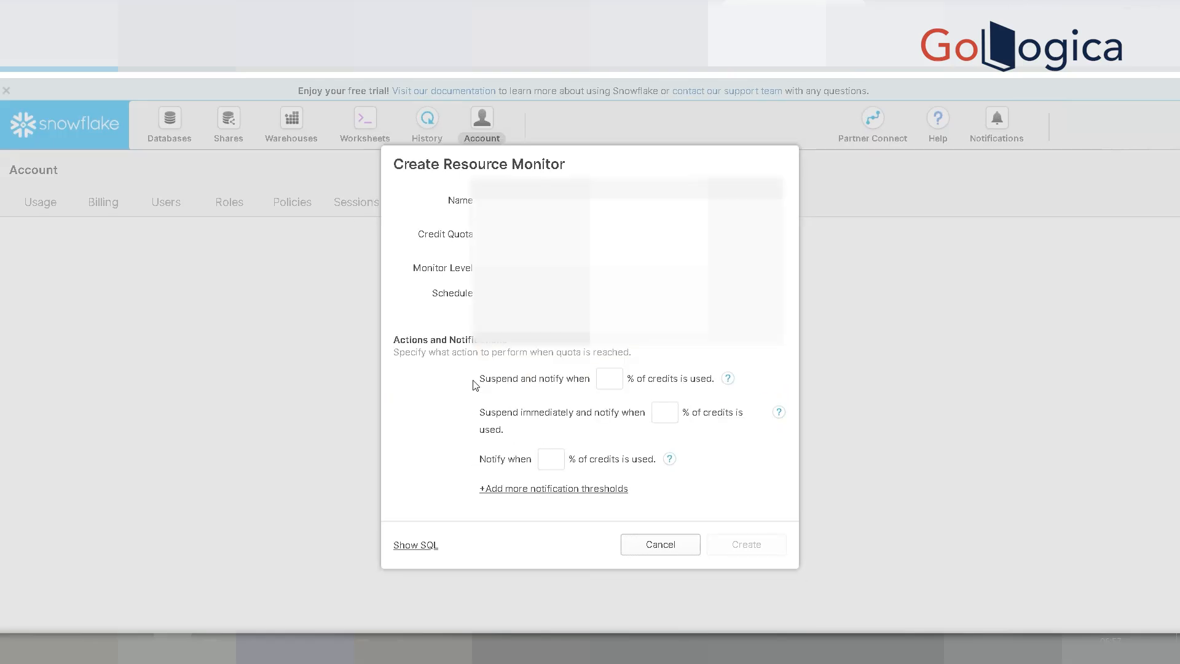
- Set the resource monitor to suspend and notify at 90%, suspend immediately at 95% and notify at 75% of credits
{"action": "left_click", "coordinate": [621, 379]}
{"action": "type", "text": "90"}
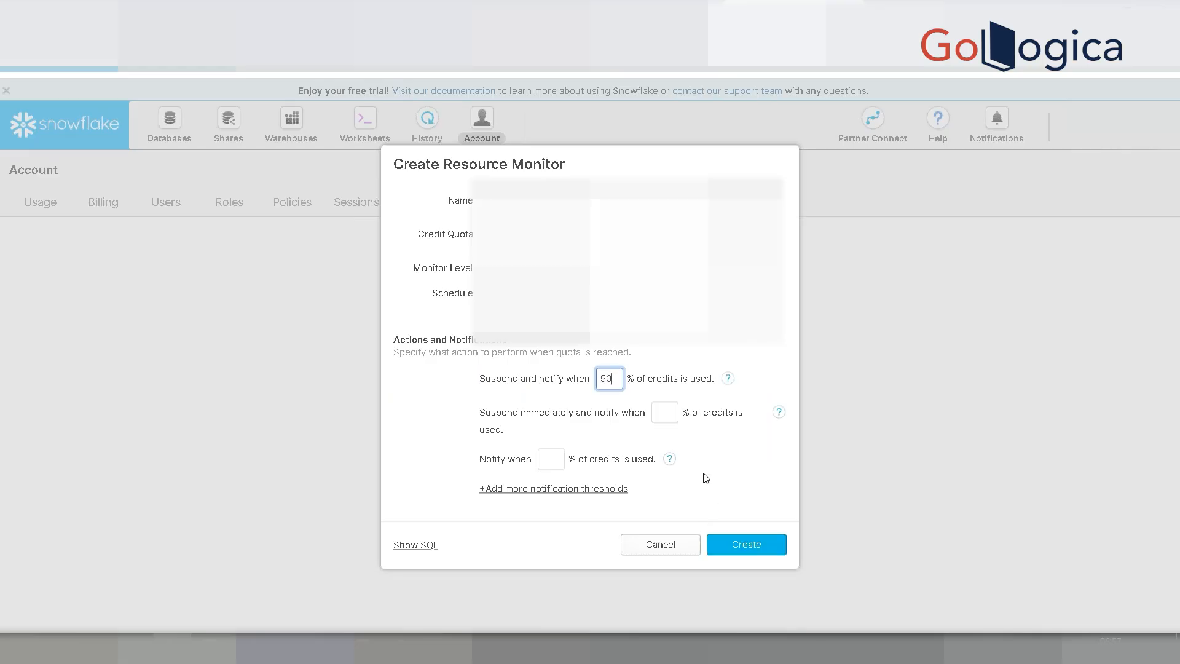
{"action": "left_click", "coordinate": [666, 415]}
{"action": "type", "text": "95"}
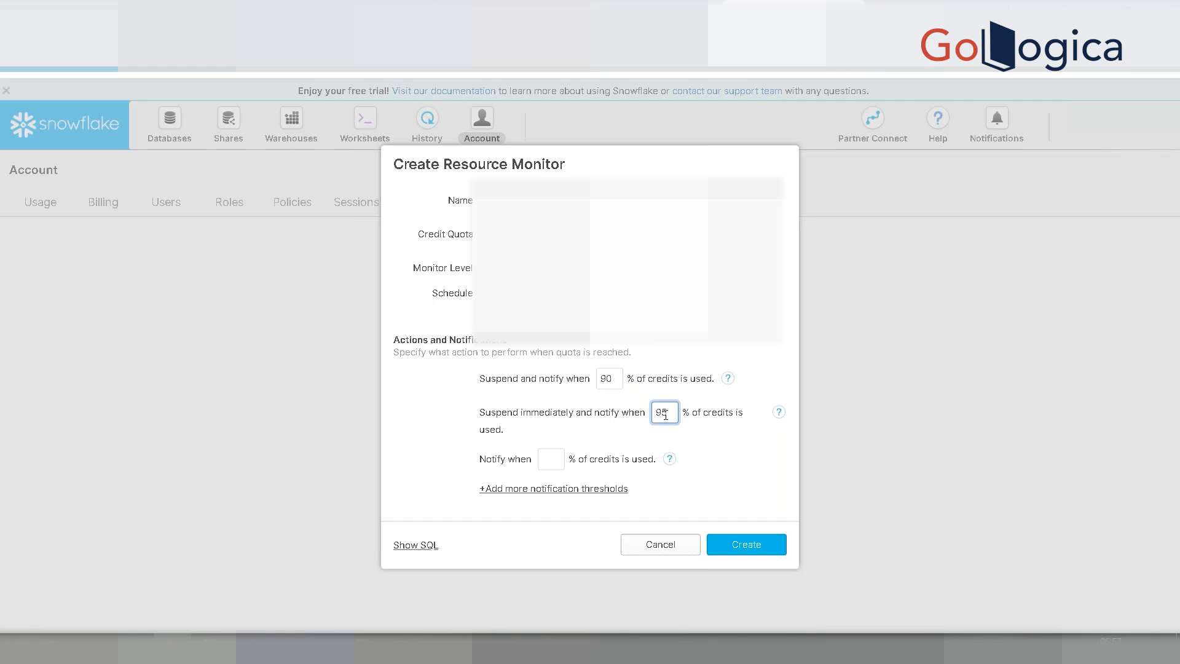
{"action": "left_click", "coordinate": [552, 460]}
{"action": "type", "text": "75"}
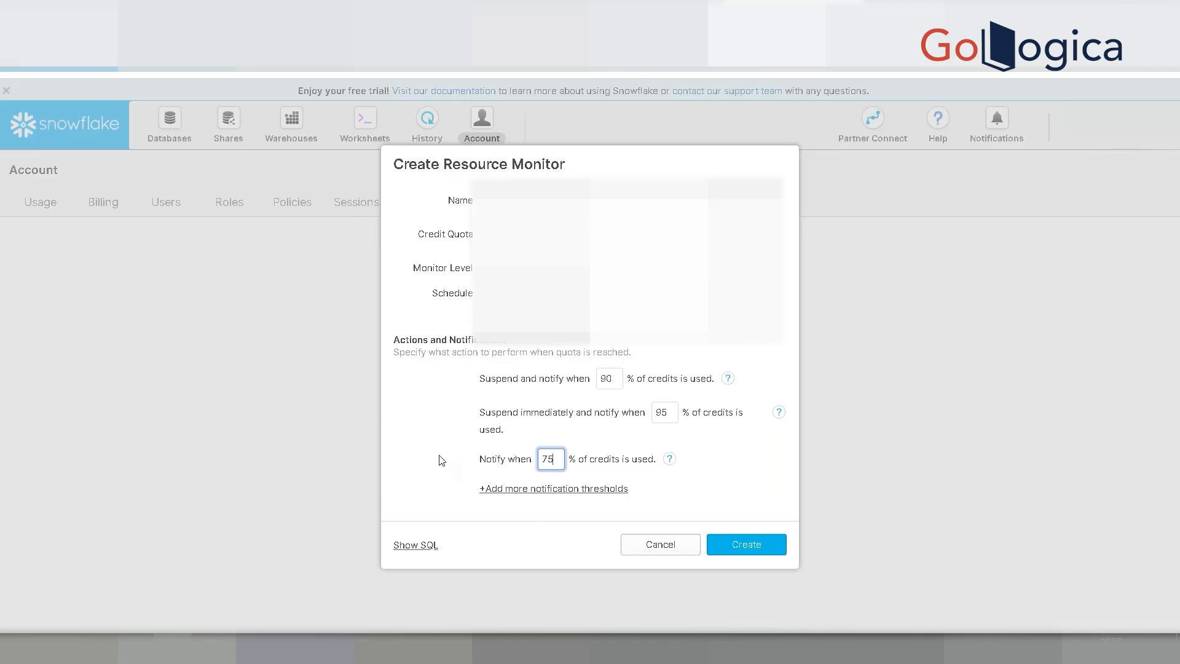
- Set the monitor level to Warehouse and choose COMPUTE_WH as the monitored warehouse
{"action": "left_click", "coordinate": [531, 268]}
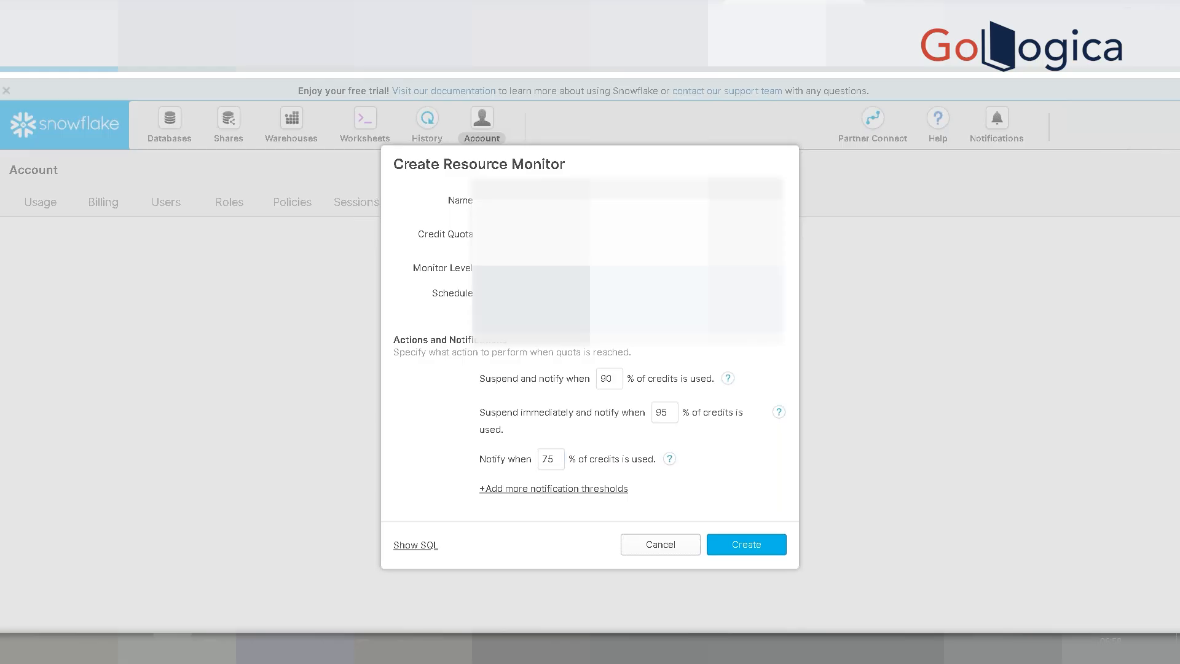
{"action": "left_click", "coordinate": [527, 307]}
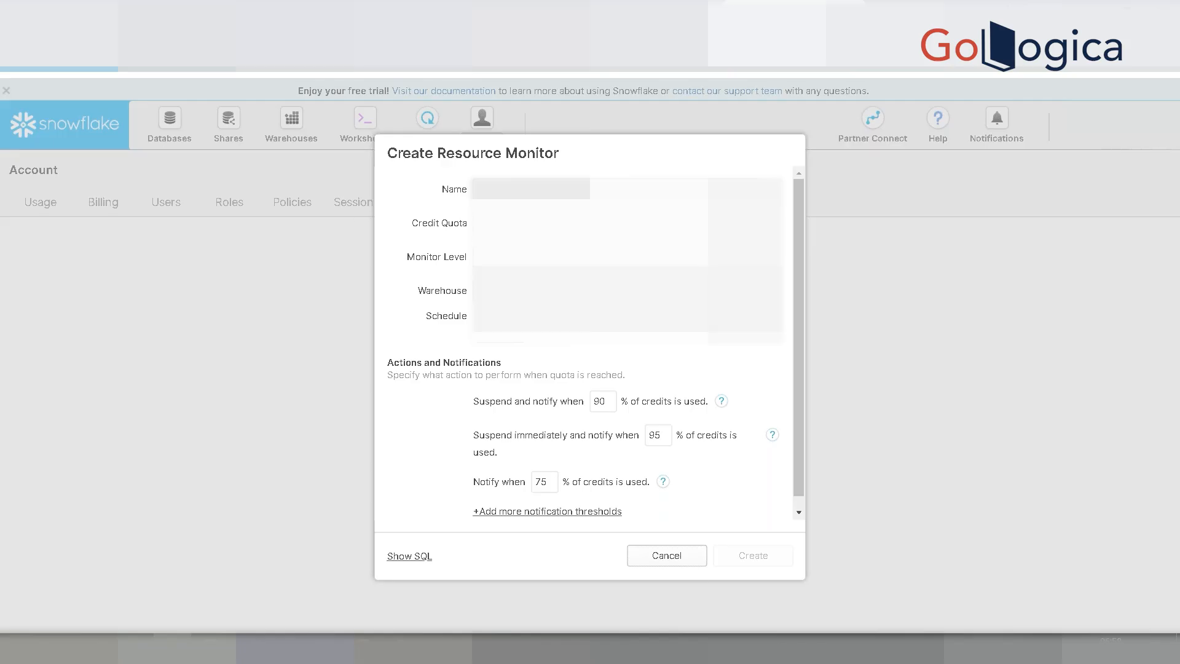
{"action": "left_click", "coordinate": [531, 312]}
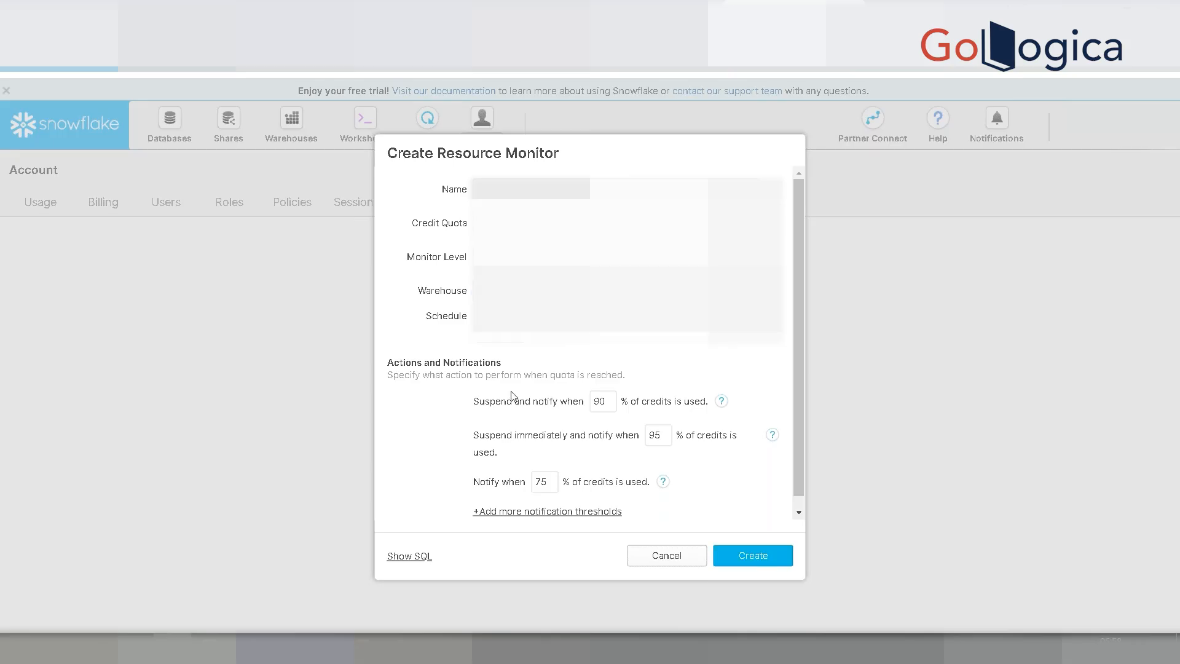
- Add an extra notification threshold at 80% of credits and remove it again
{"action": "left_click", "coordinate": [519, 512]}
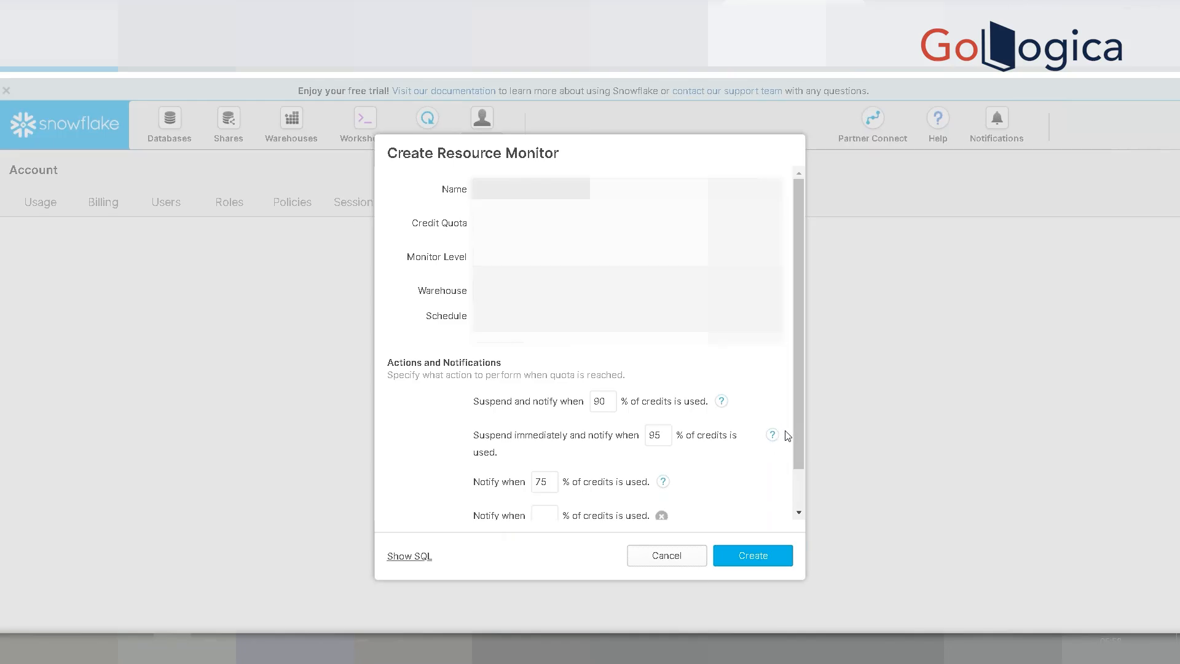
{"action": "left_click_drag", "start_coordinate": [793, 447], "coordinate": [783, 474]}
{"action": "left_click", "coordinate": [753, 470]}
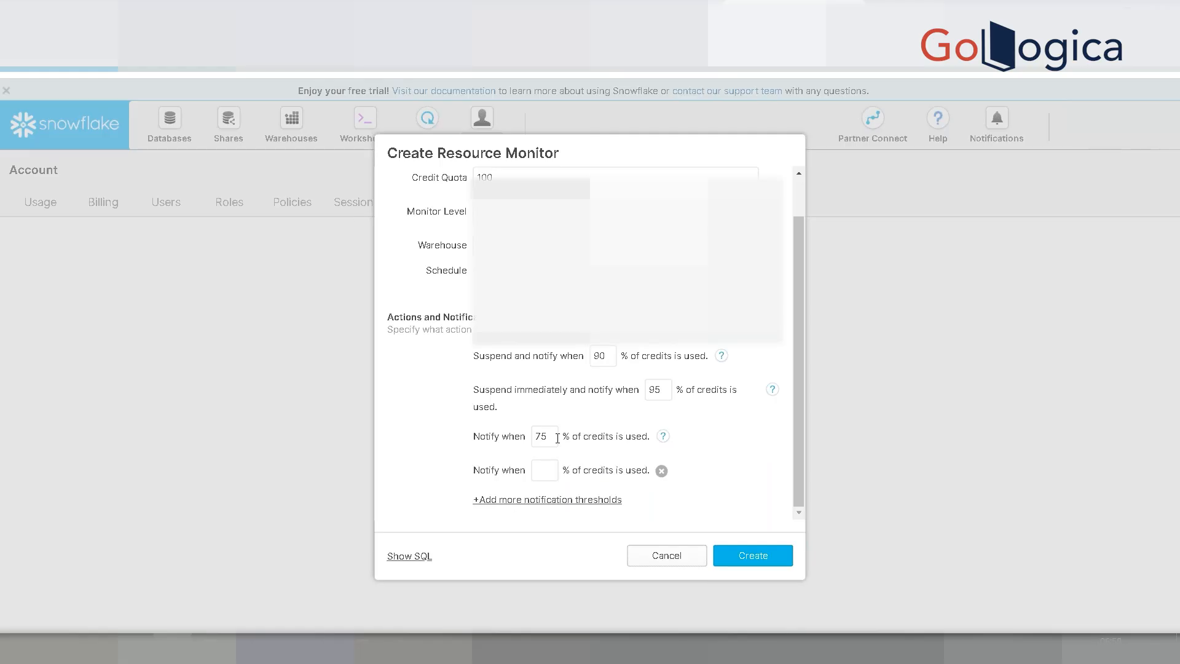
{"action": "left_click", "coordinate": [548, 475]}
{"action": "type", "text": "80"}
{"action": "left_click", "coordinate": [678, 513]}
{"action": "left_click", "coordinate": [661, 471]}
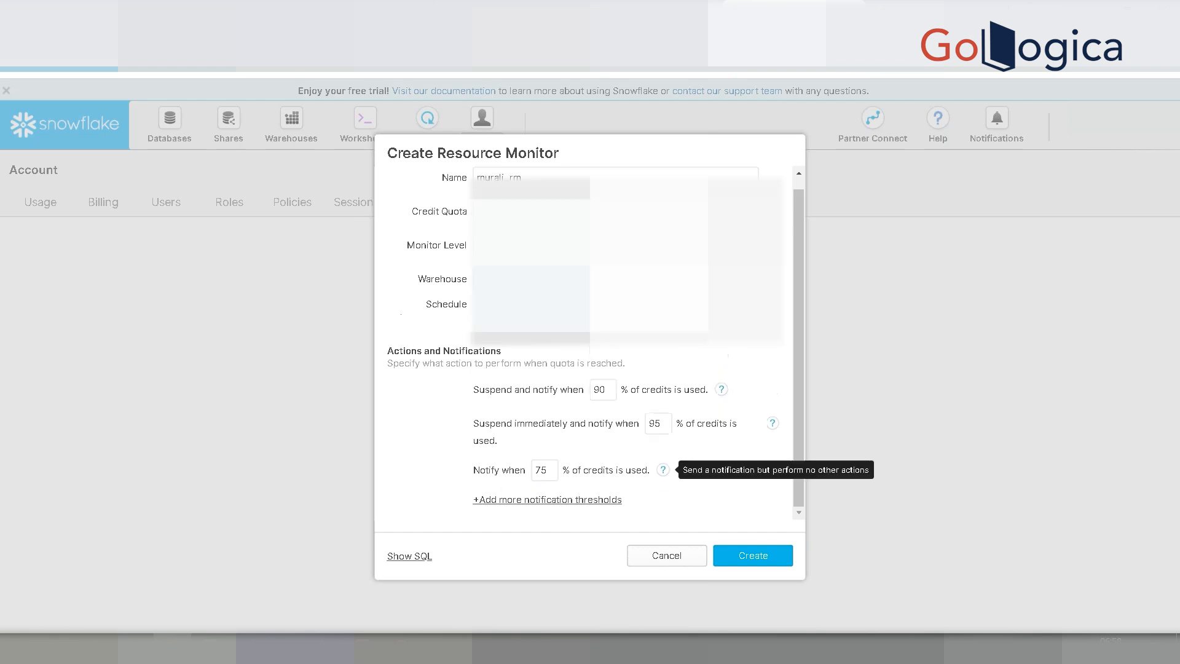
- Examine the SQL generated for the resource monitor and cancel without creating it
{"action": "left_click", "coordinate": [410, 556]}
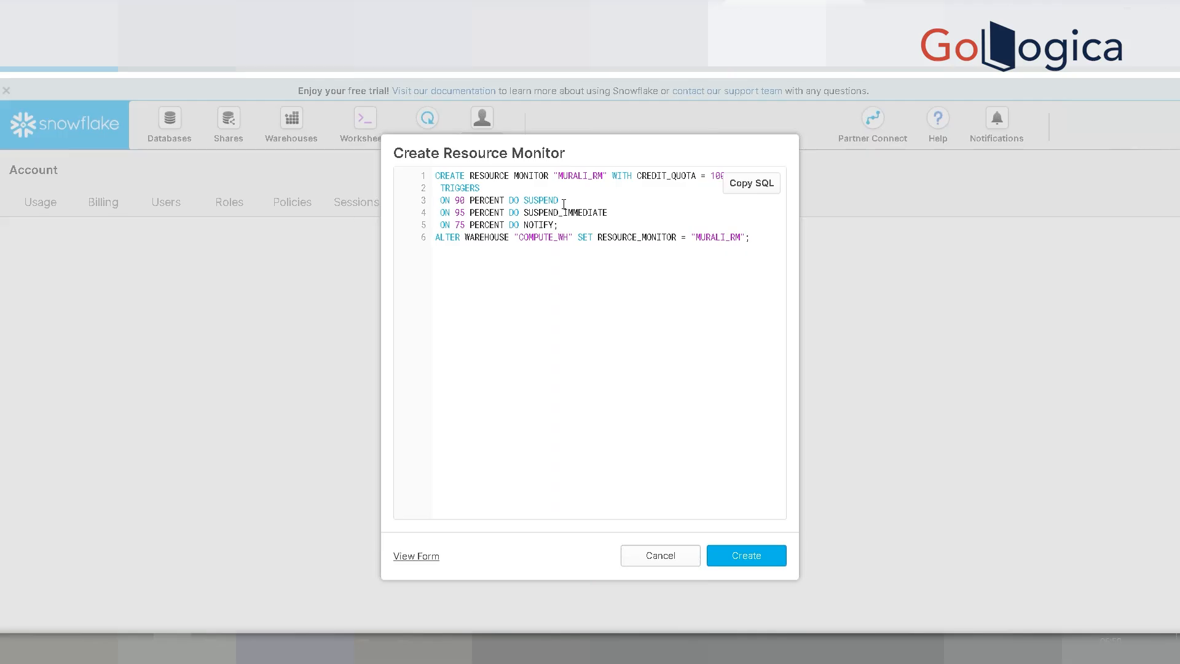
{"action": "left_click", "coordinate": [676, 561]}
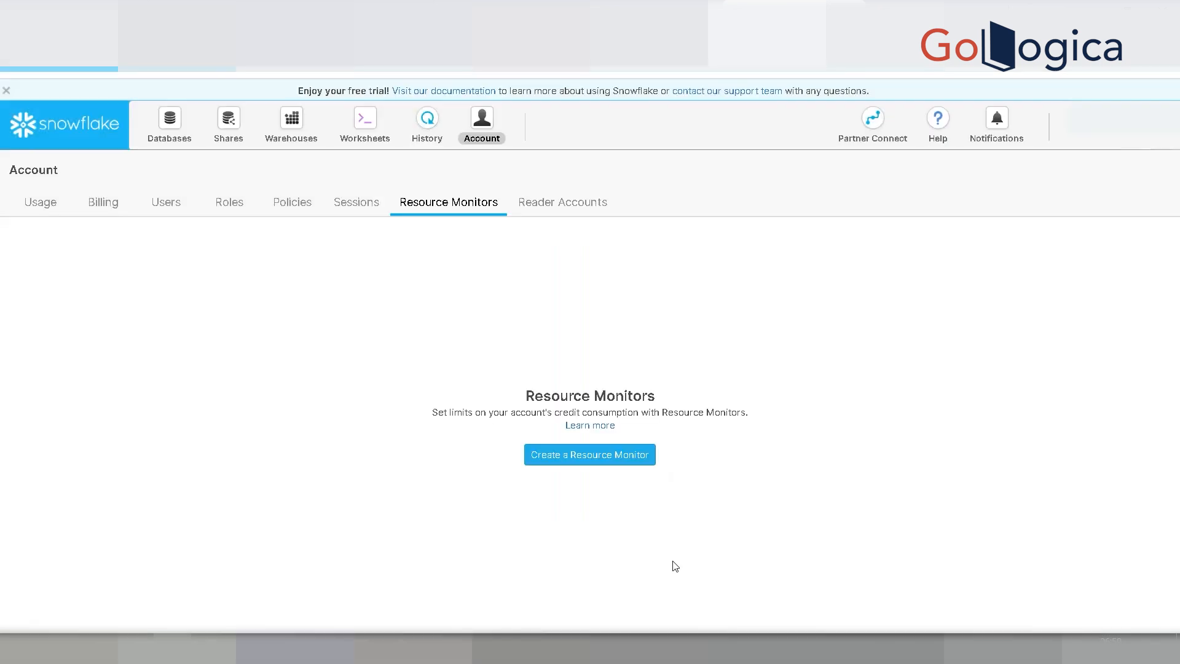
- View the account's list of reader accounts
{"action": "left_click", "coordinate": [577, 205]}
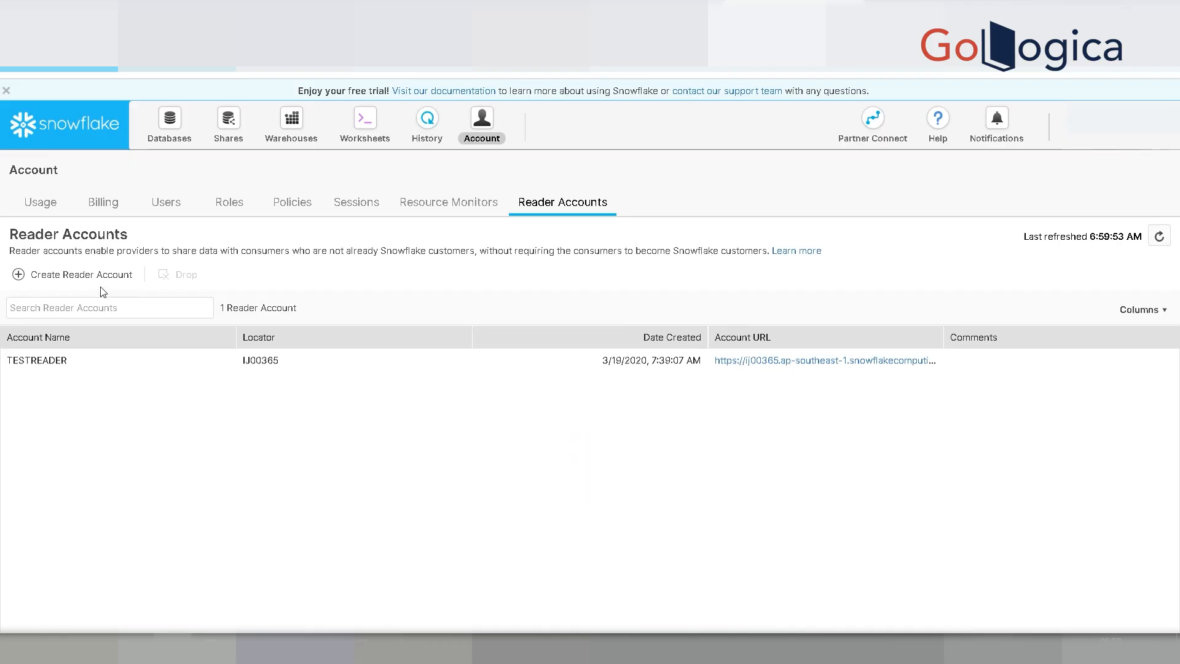
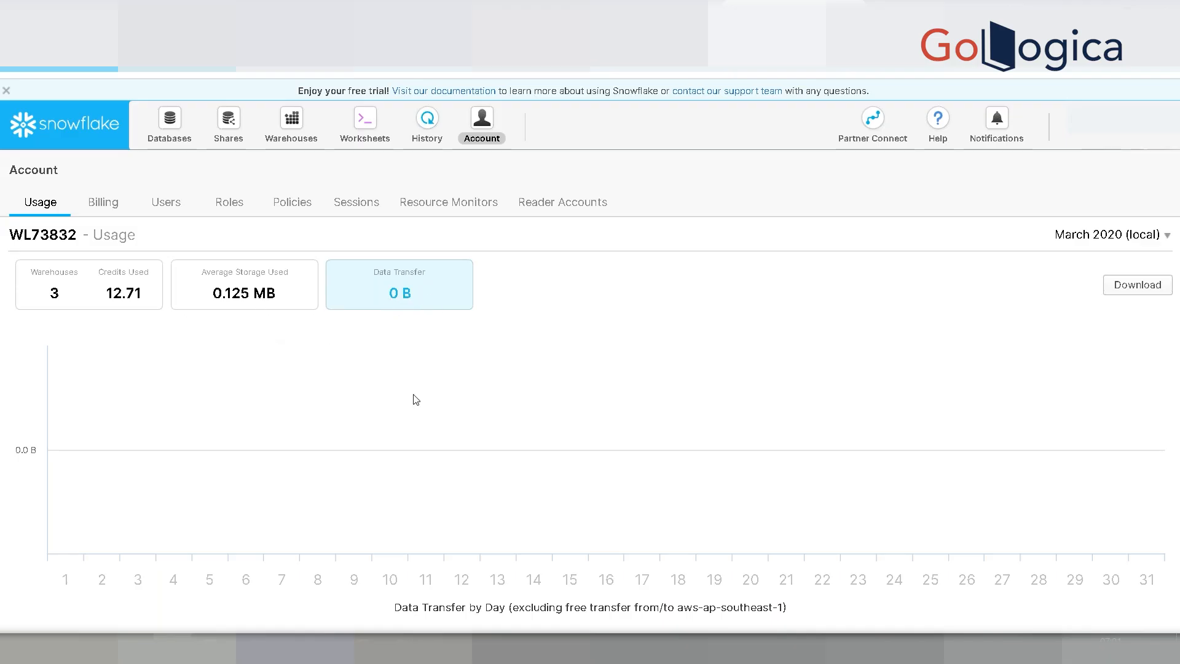
- Examine the account's March 2020 warehouse credit usage by day, down to the rows for Mar 18 to Mar 20
{"action": "key", "text": "alt+Left"}
{"action": "key", "text": "alt+Right"}
{"action": "left_click", "coordinate": [75, 287]}
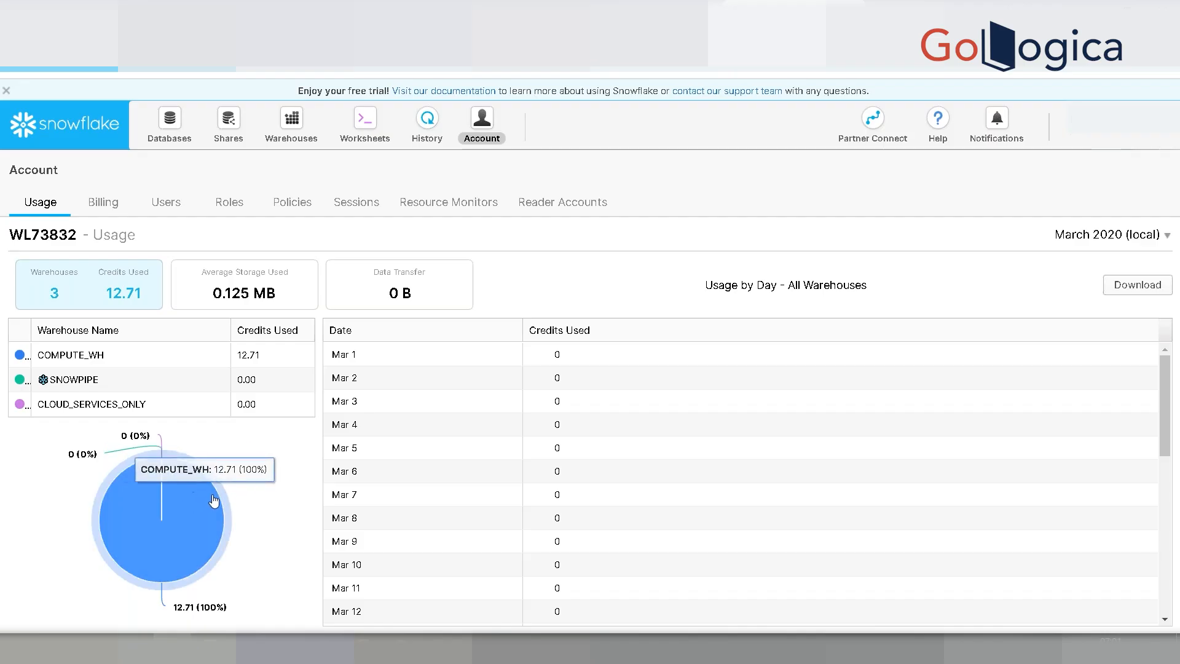
{"action": "left_click", "coordinate": [1166, 528]}
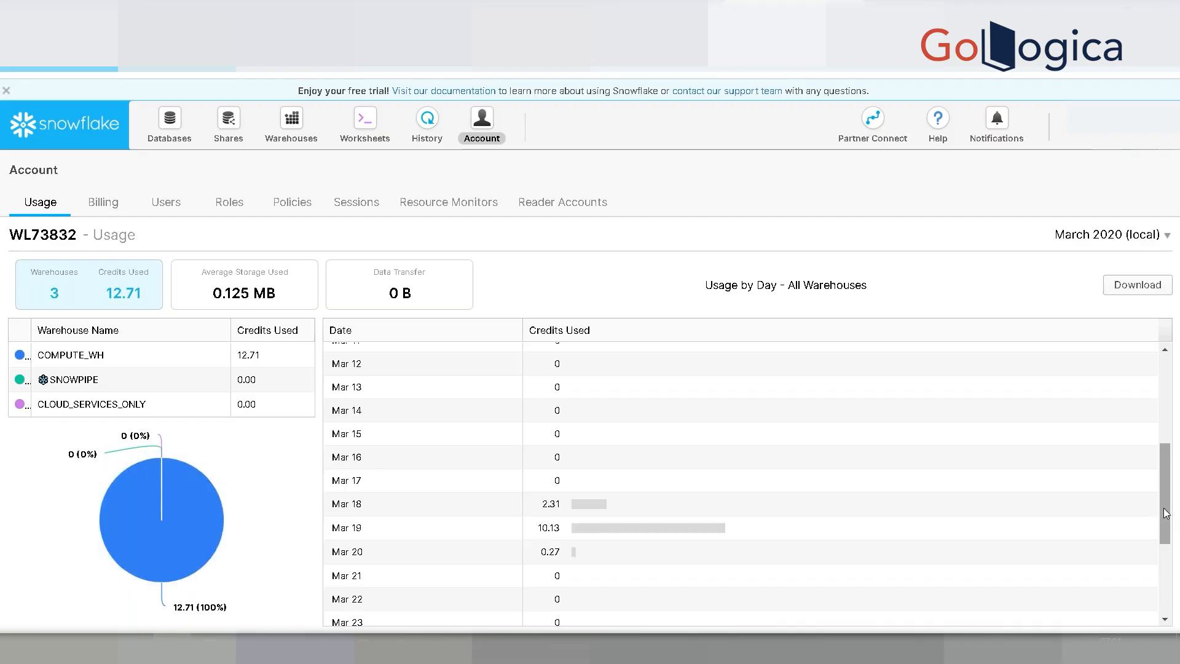
{"action": "scroll", "coordinate": [1166, 529], "scroll_direction": "down", "scroll_amount": 1}
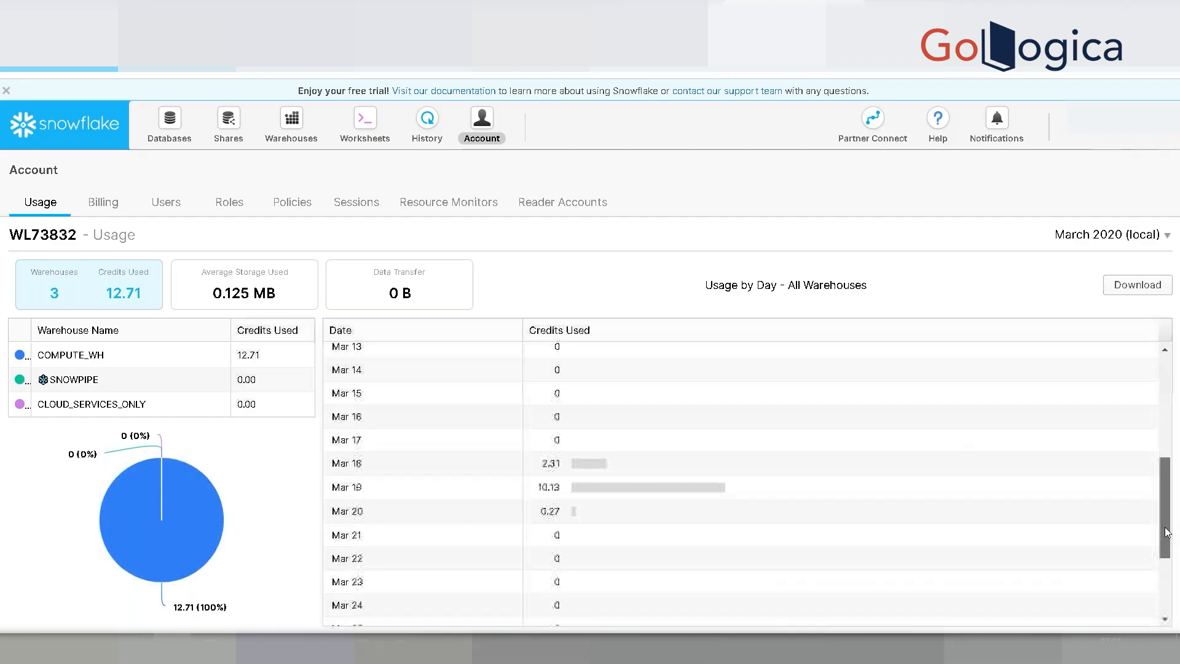
{"action": "left_click_drag", "start_coordinate": [1164, 529], "coordinate": [1166, 554]}
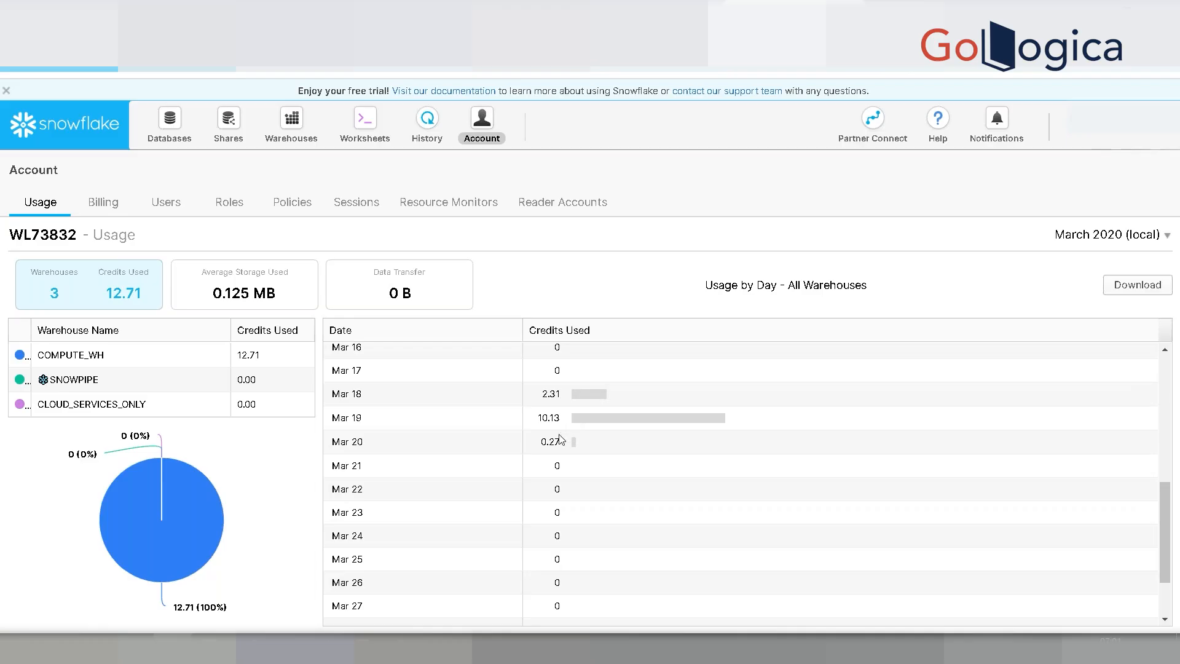
- Inspect the per-warehouse credit breakdown for Mar 20, Mar 19 and Mar 18, and collapse it again
{"action": "left_click", "coordinate": [532, 443]}
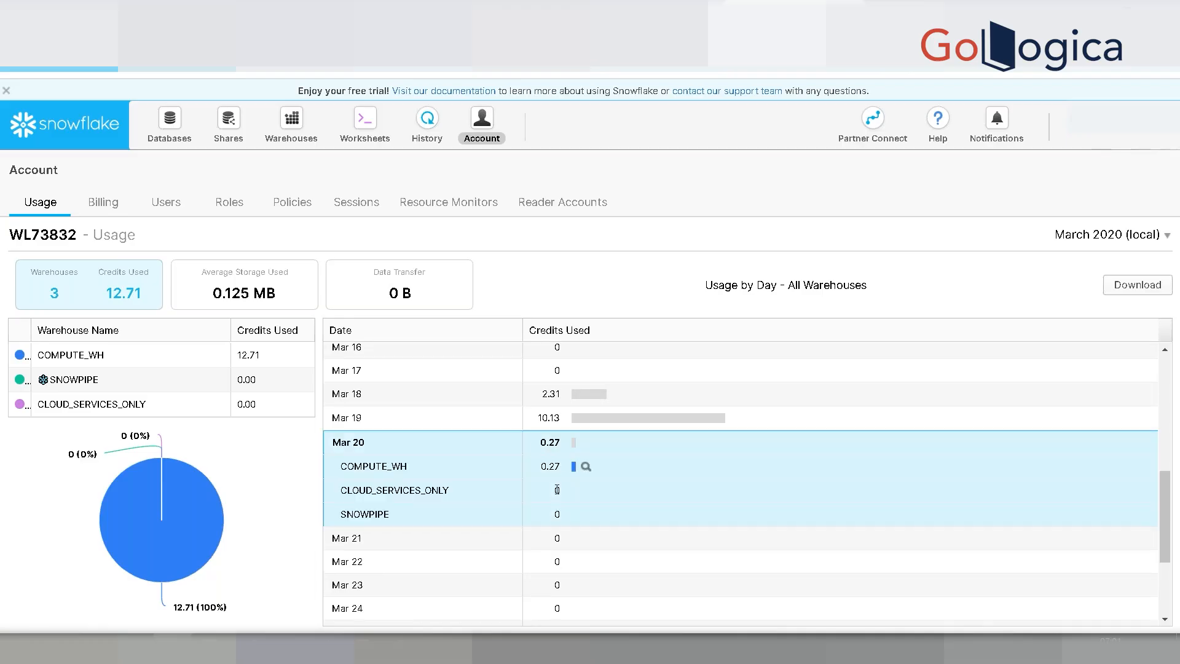
{"action": "left_click", "coordinate": [409, 422]}
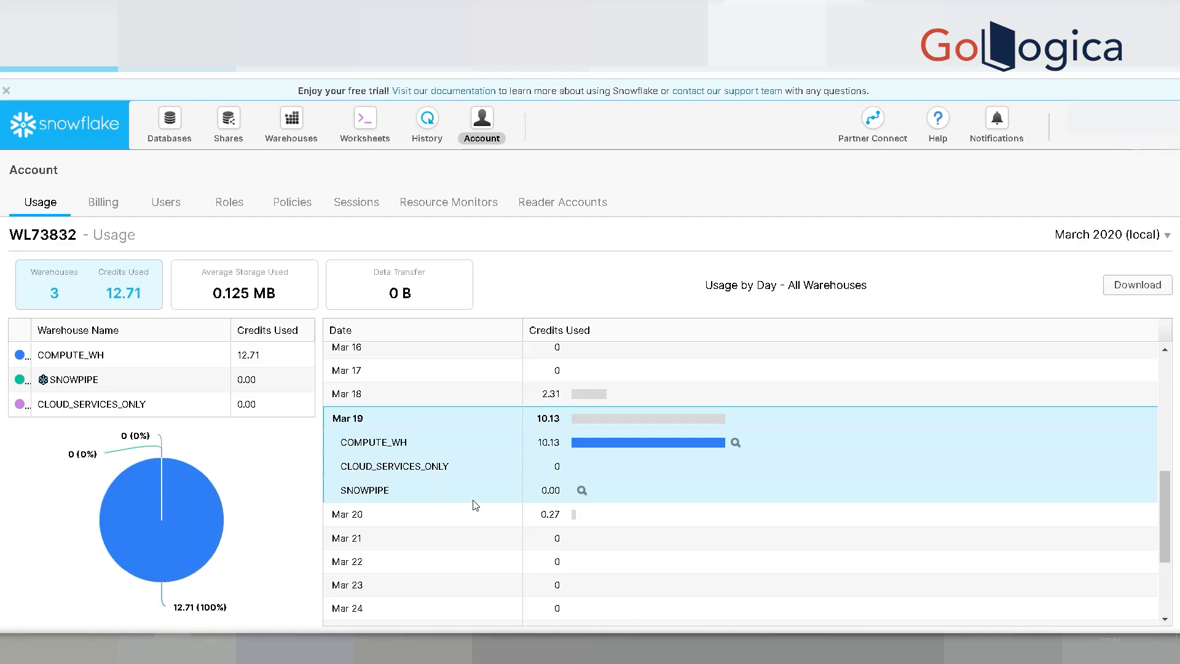
{"action": "left_click", "coordinate": [359, 396]}
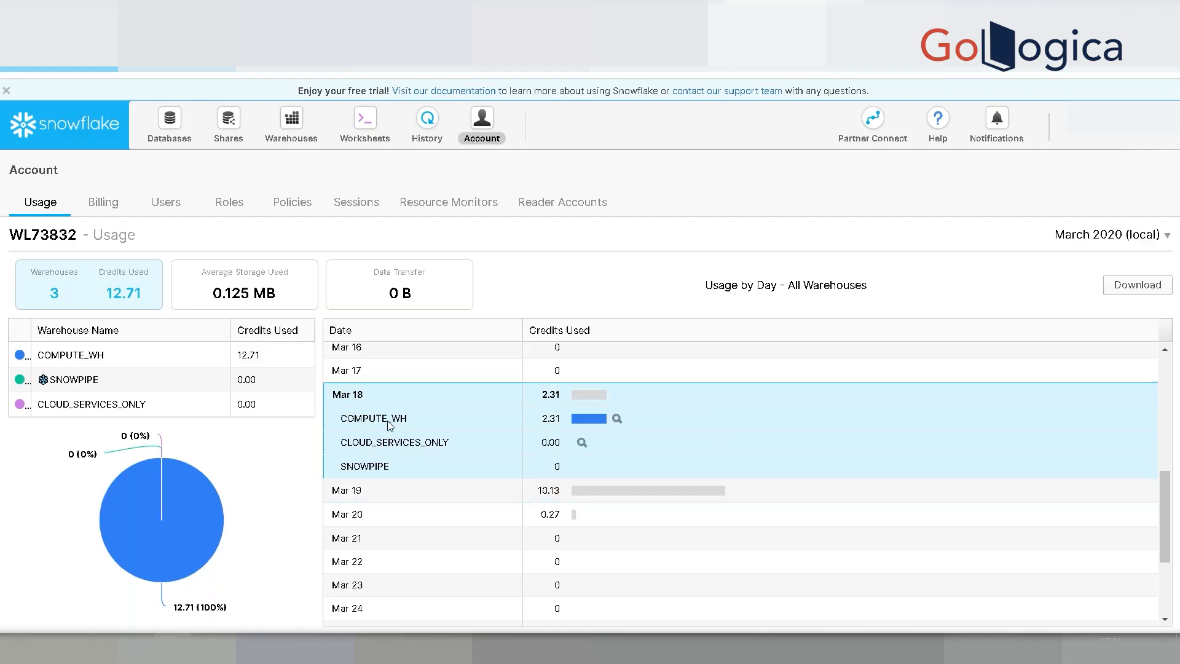
{"action": "left_click", "coordinate": [362, 392]}
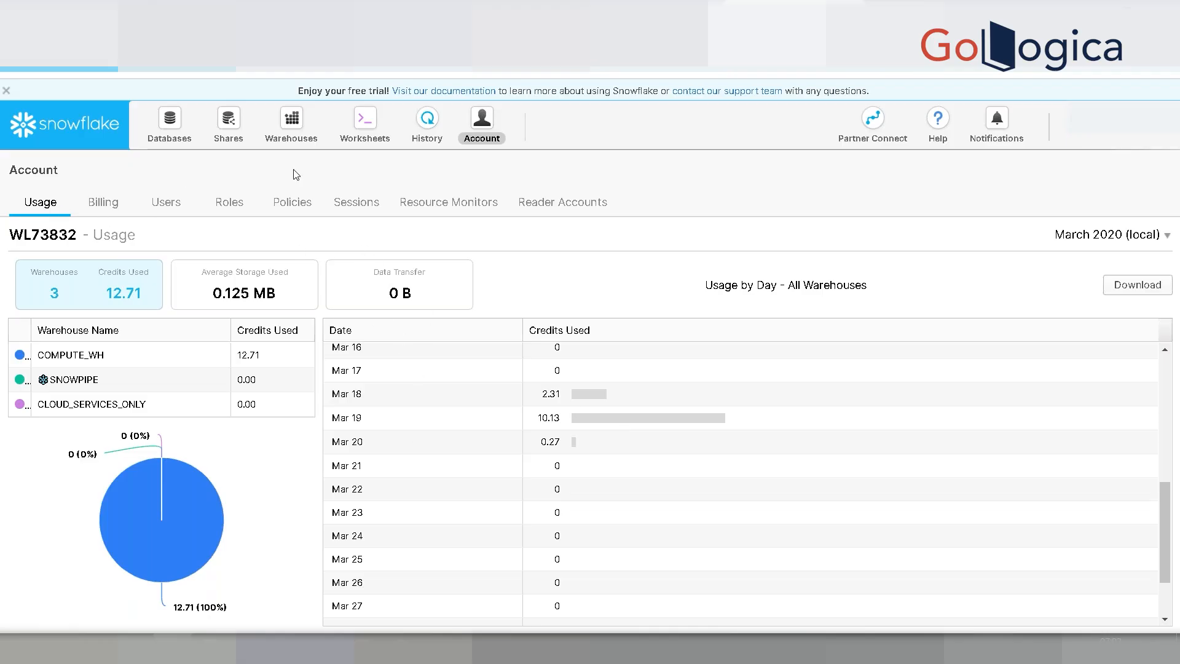
- Return to the SQL worksheets and switch to the next untitled worksheet
{"action": "left_click", "coordinate": [364, 125]}
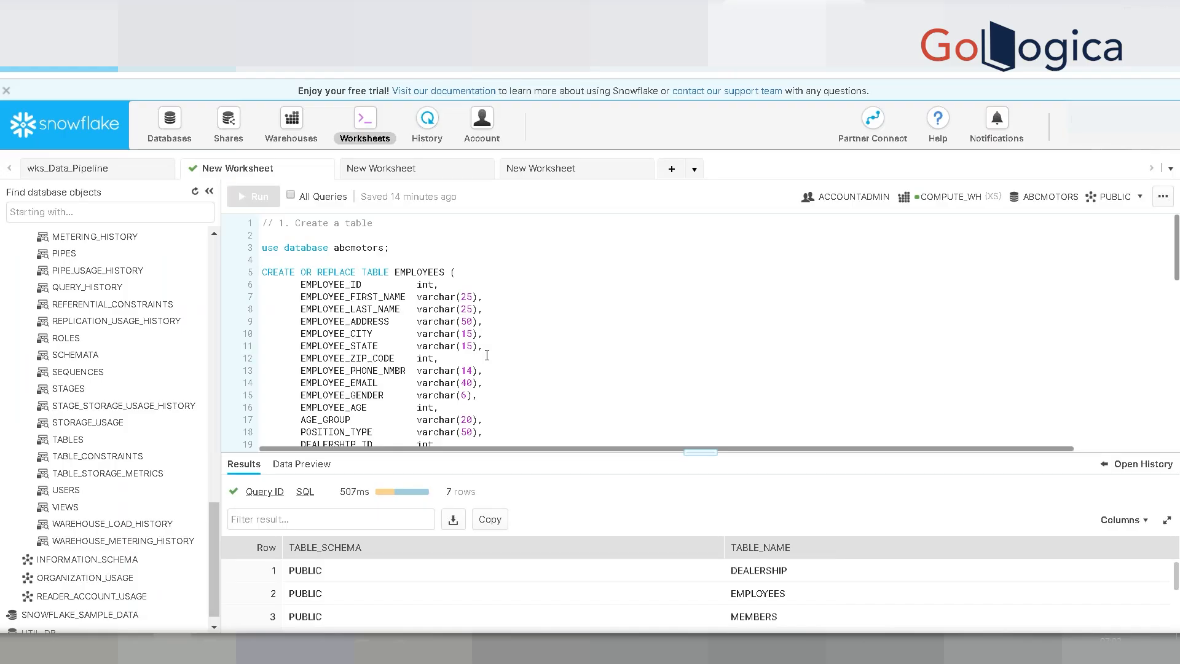
{"action": "left_click", "coordinate": [432, 177]}
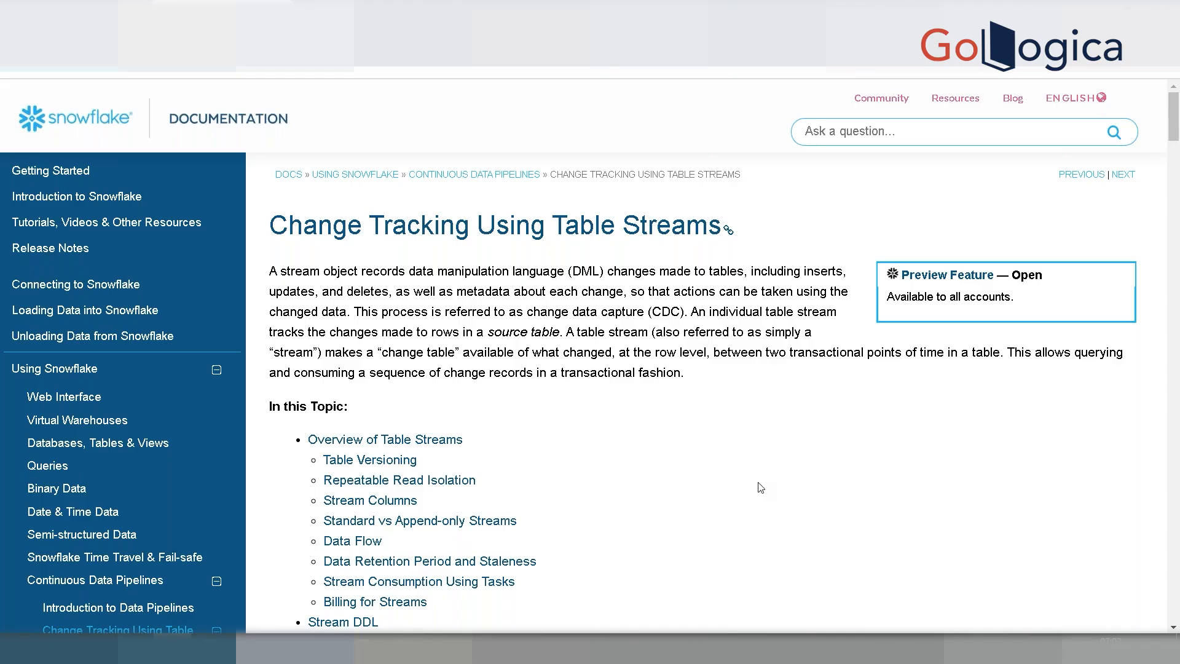
- Switch to the Snowflake documentation on Change Tracking Using Table Streams and read its overview and Table Versioning sections
{"action": "scroll", "coordinate": [761, 487], "scroll_direction": "down", "scroll_amount": 1}
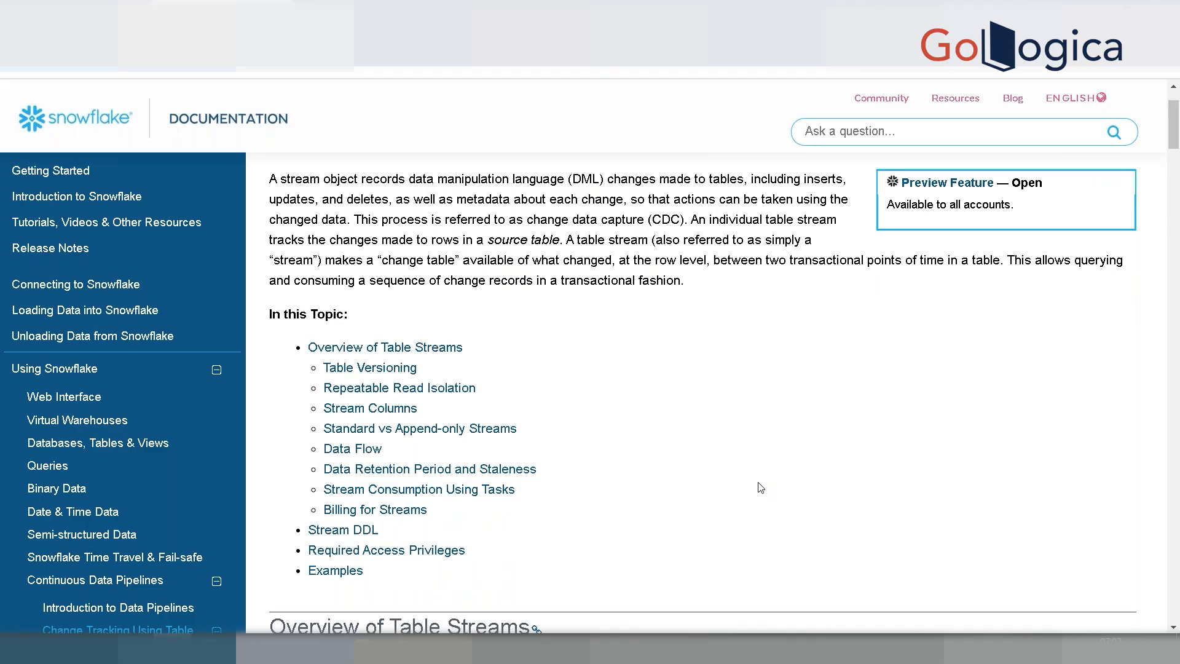
{"action": "scroll", "coordinate": [760, 487], "scroll_direction": "down", "scroll_amount": 3}
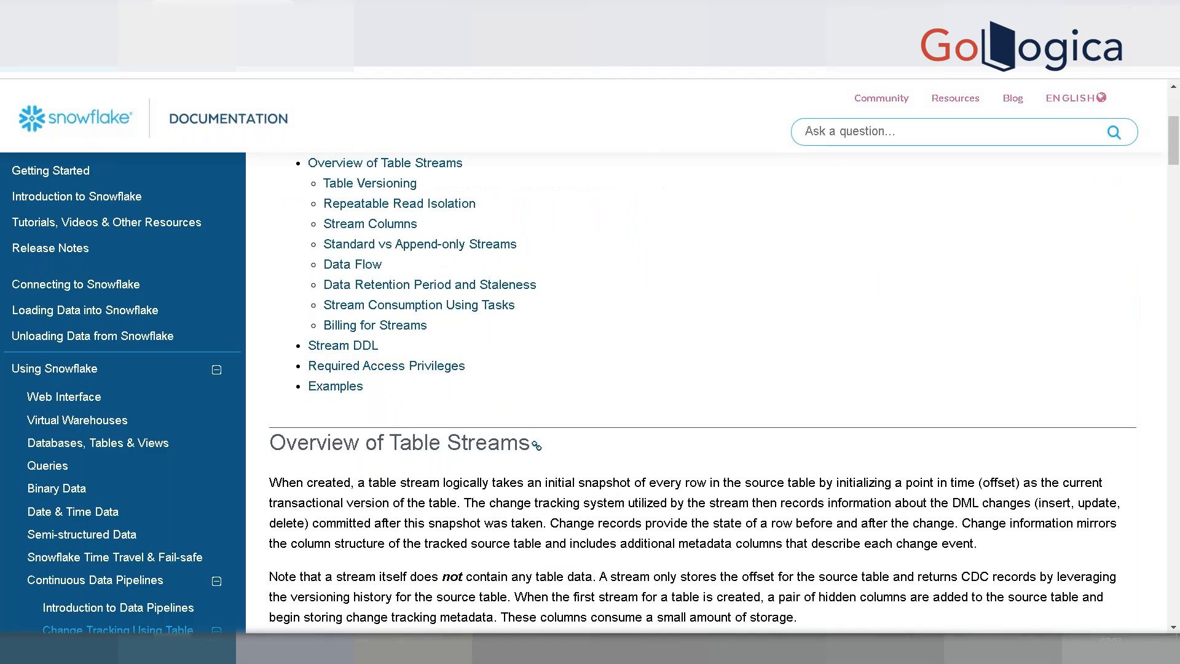
{"action": "scroll", "coordinate": [724, 391], "scroll_direction": "down", "scroll_amount": 1}
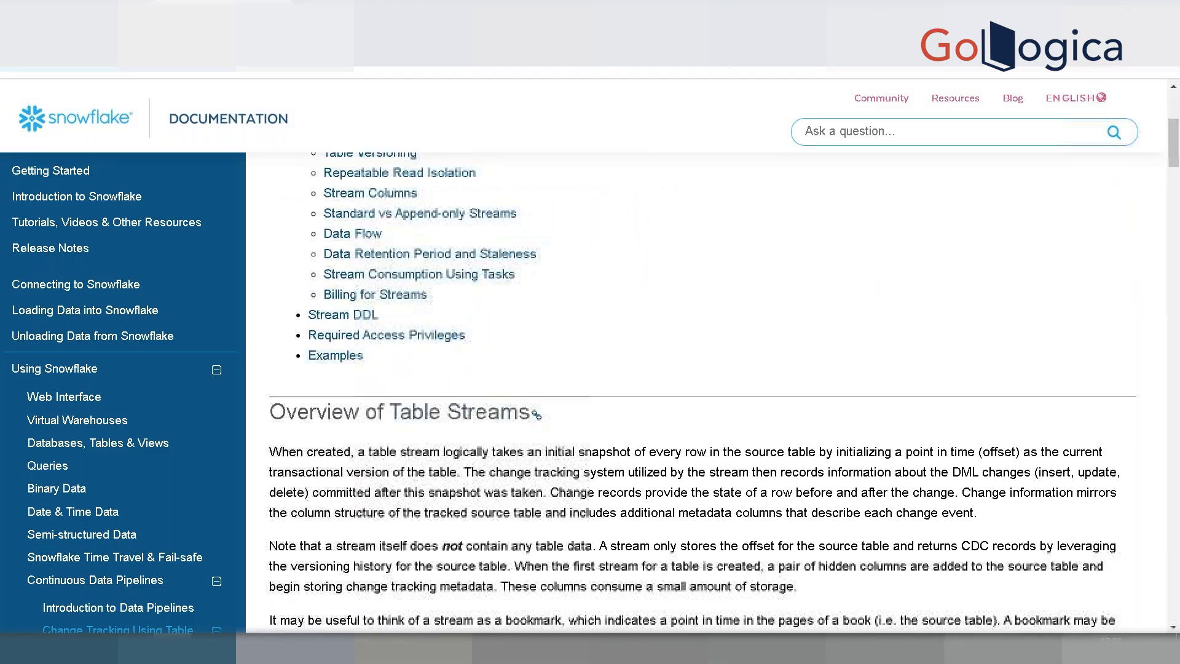
{"action": "scroll", "coordinate": [723, 395], "scroll_direction": "down", "scroll_amount": 3}
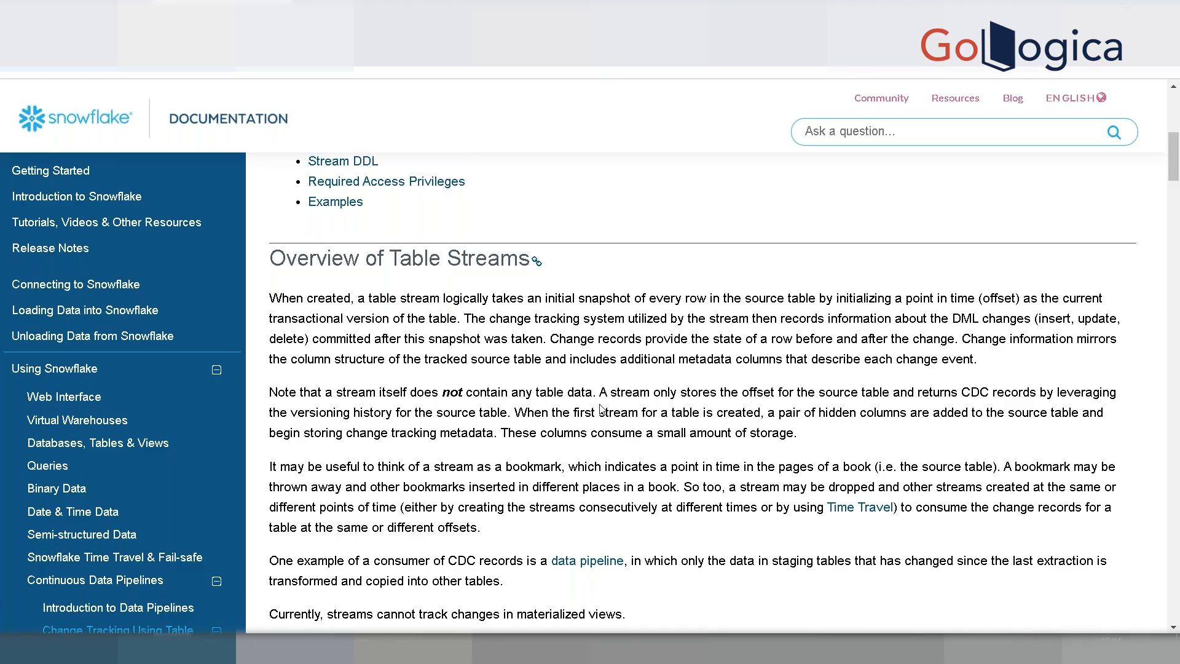
{"action": "scroll", "coordinate": [601, 410], "scroll_direction": "down", "scroll_amount": 1}
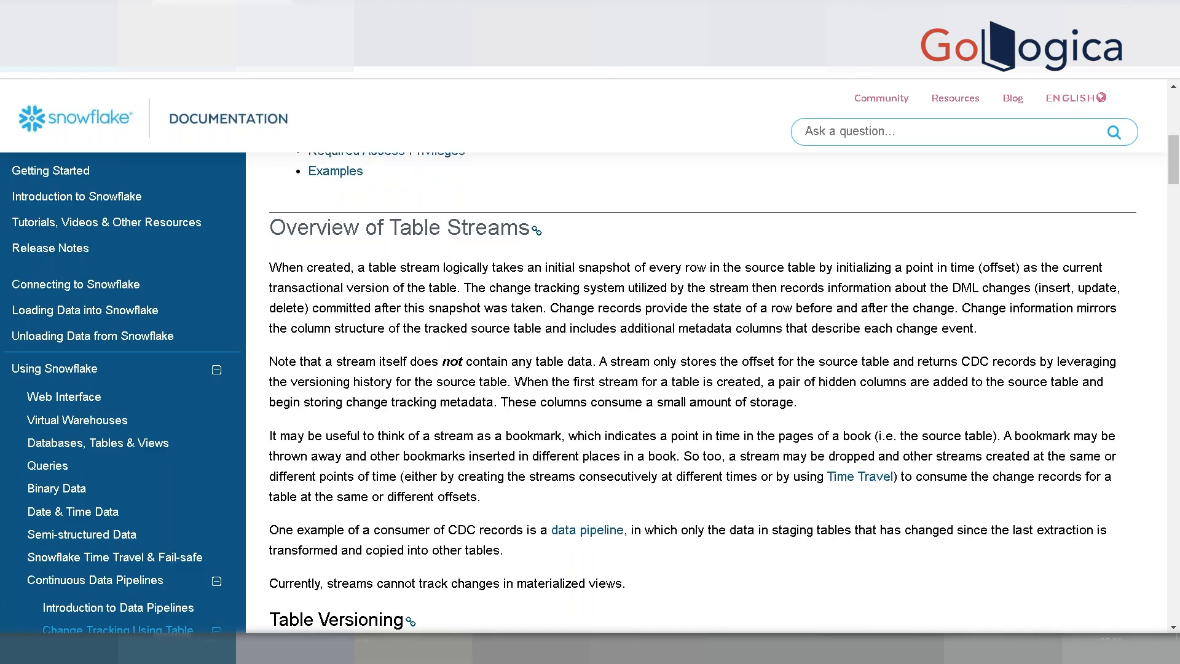
{"action": "scroll", "coordinate": [700, 394], "scroll_direction": "down", "scroll_amount": 1}
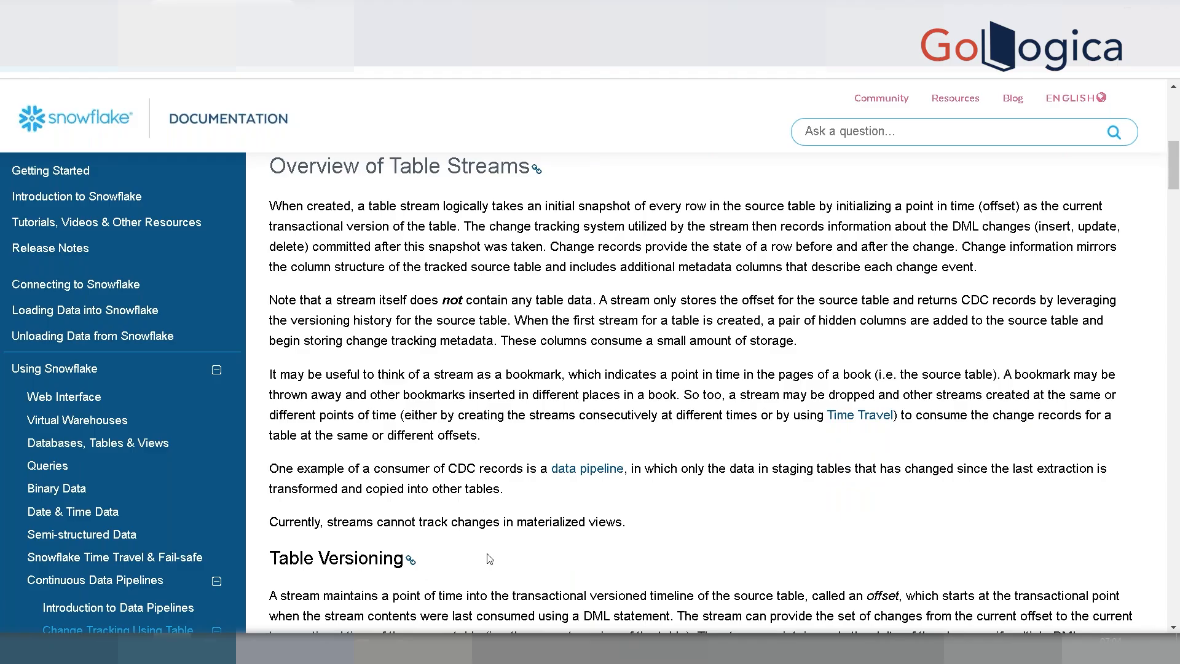
{"action": "scroll", "coordinate": [490, 559], "scroll_direction": "down", "scroll_amount": 1}
{"action": "scroll", "coordinate": [490, 559], "scroll_direction": "down", "scroll_amount": 1}
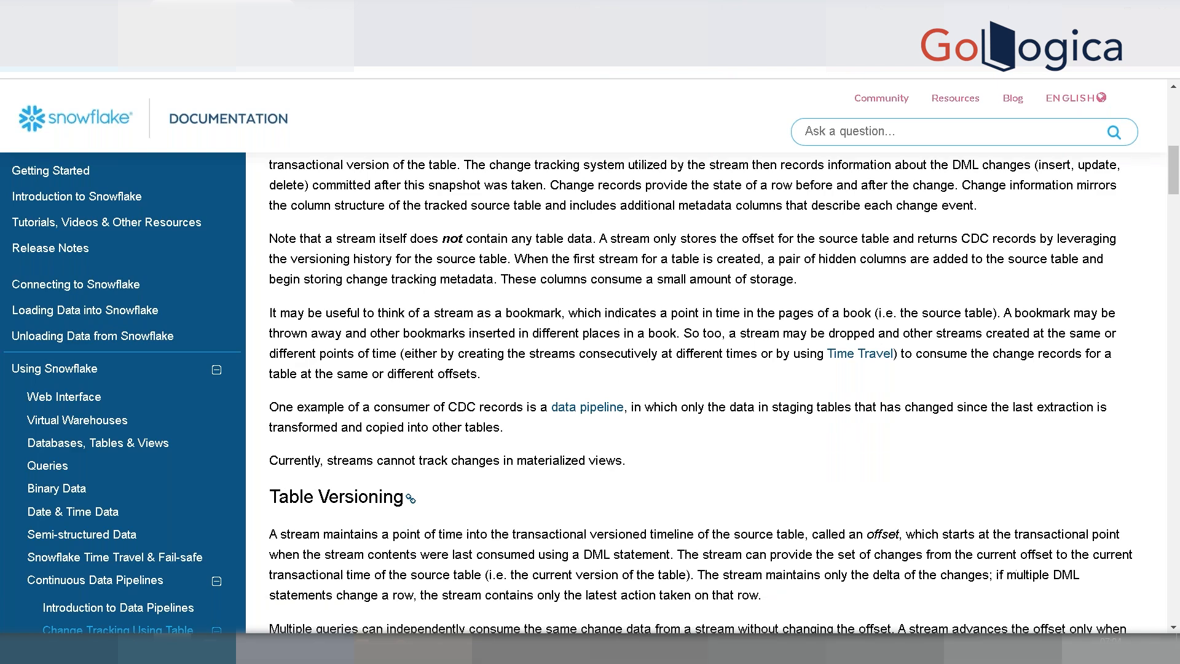
{"action": "scroll", "coordinate": [708, 405], "scroll_direction": "down", "scroll_amount": 1}
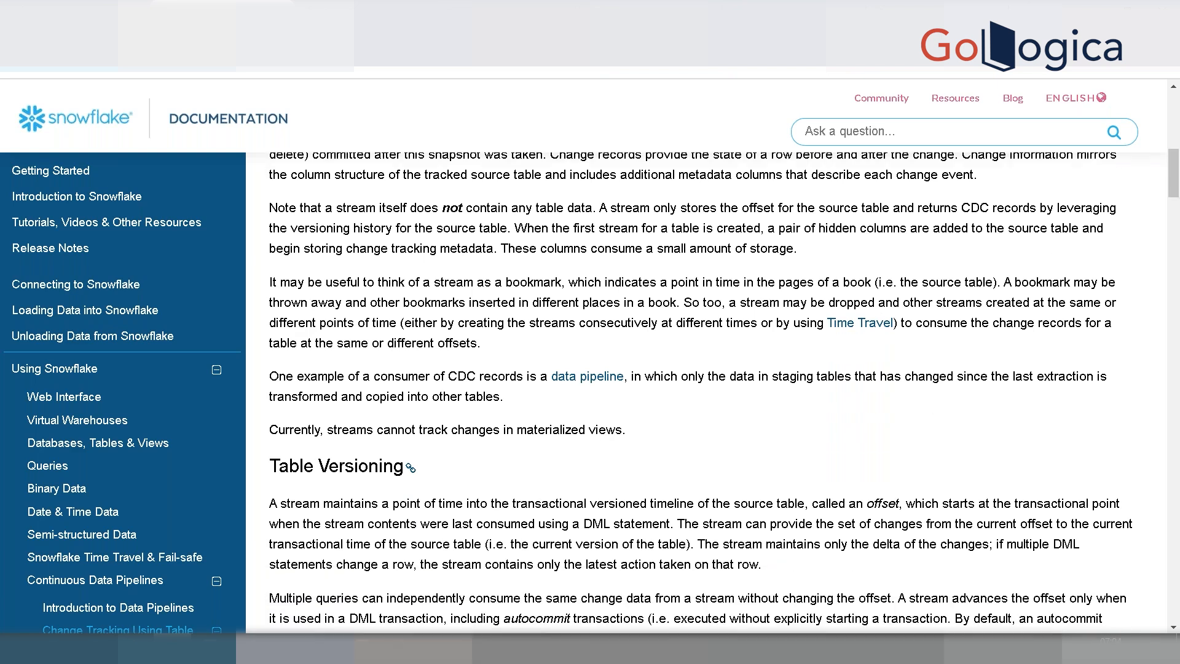
{"action": "scroll", "coordinate": [708, 406], "scroll_direction": "down", "scroll_amount": 1}
{"action": "scroll", "coordinate": [708, 406], "scroll_direction": "down", "scroll_amount": 4}
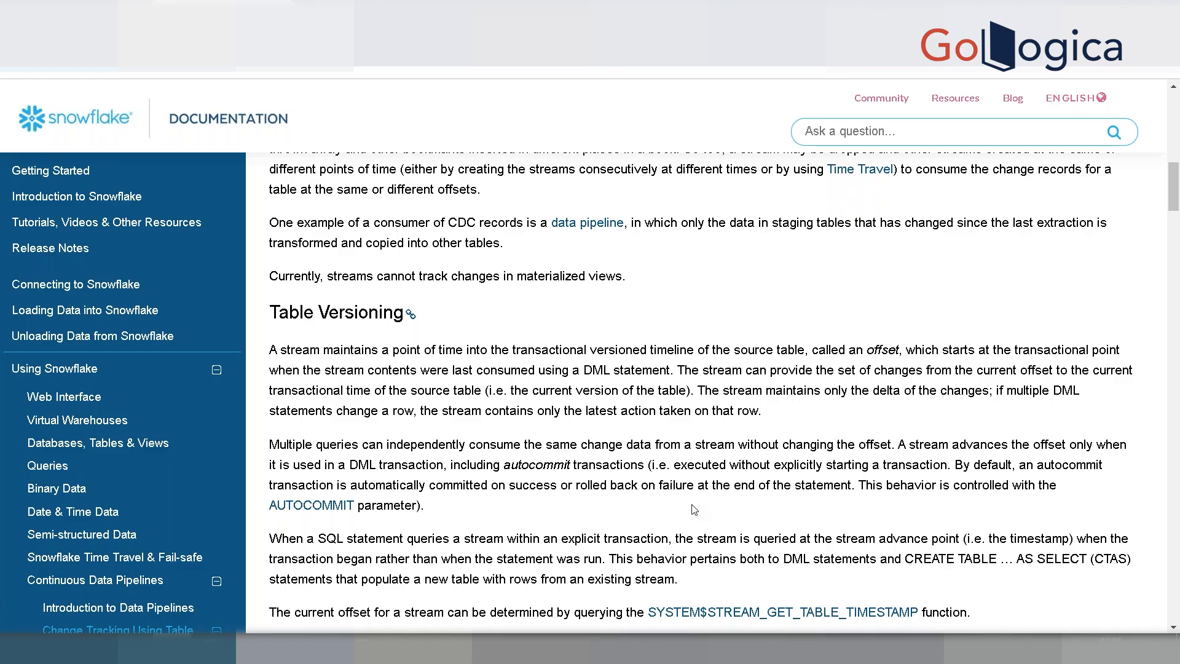
{"action": "scroll", "coordinate": [693, 509], "scroll_direction": "down", "scroll_amount": 2}
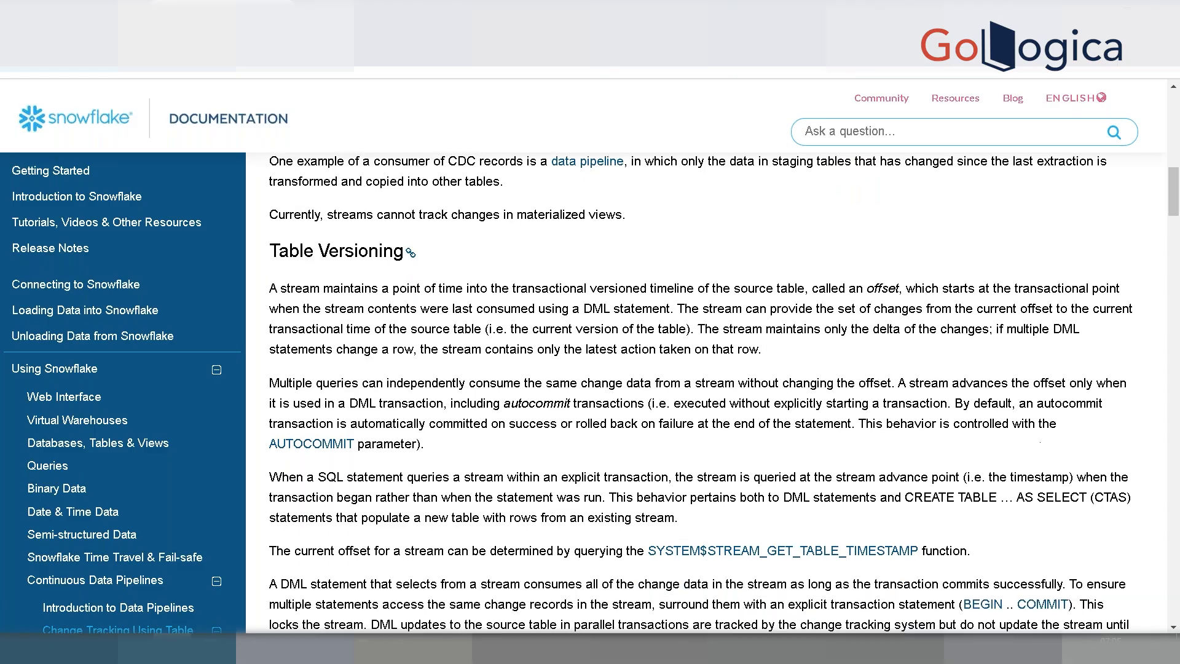
{"action": "scroll", "coordinate": [693, 393], "scroll_direction": "down", "scroll_amount": 1}
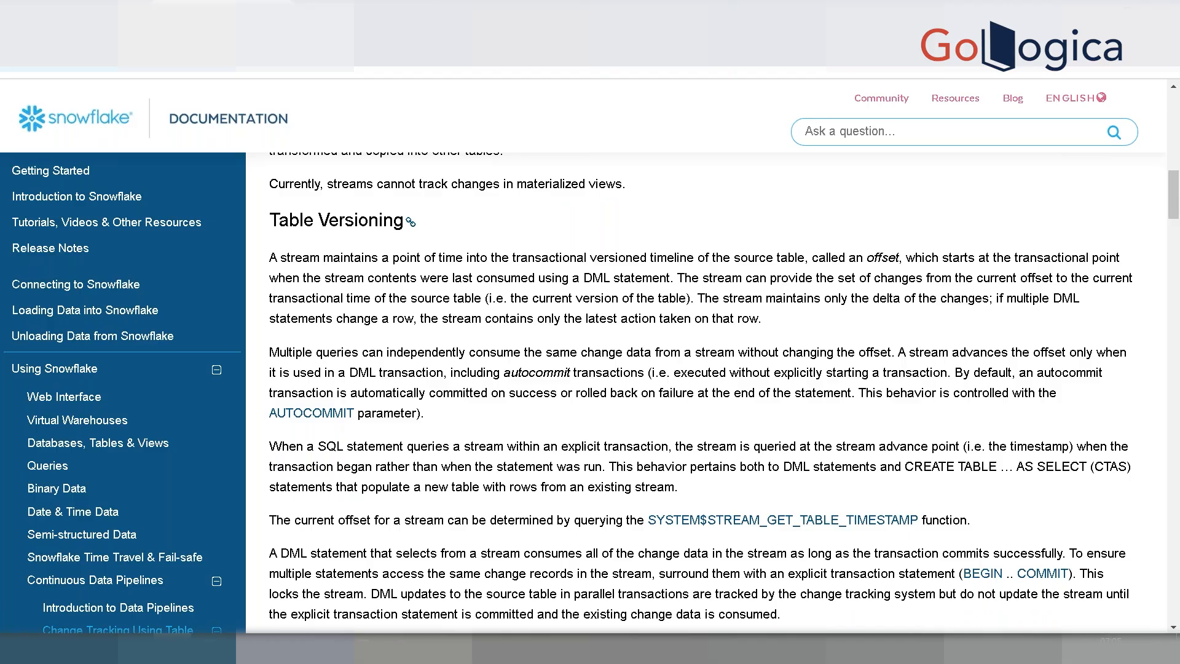
{"action": "scroll", "coordinate": [694, 394], "scroll_direction": "down", "scroll_amount": 1}
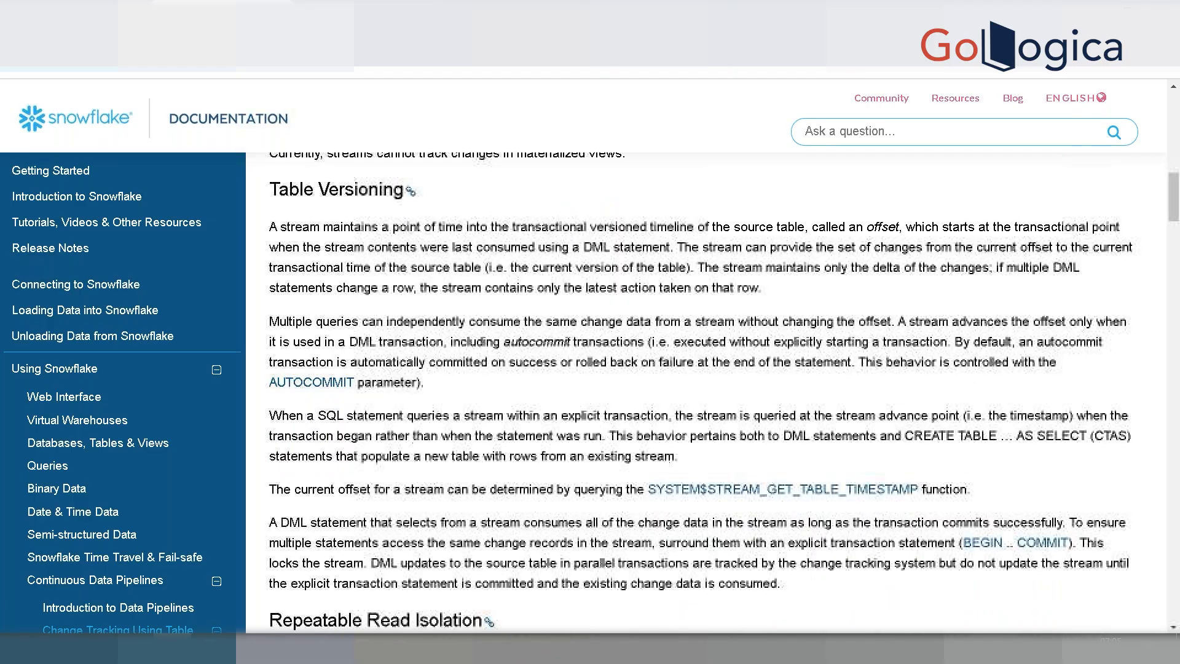
{"action": "left_click", "coordinate": [825, 132]}
{"action": "type", "text": "para"}
{"action": "key", "text": "BackSpace"}
{"action": "key", "text": "BackSpace"}
{"action": "key", "text": "BackSpace"}
{"action": "key", "text": "BackSpace"}
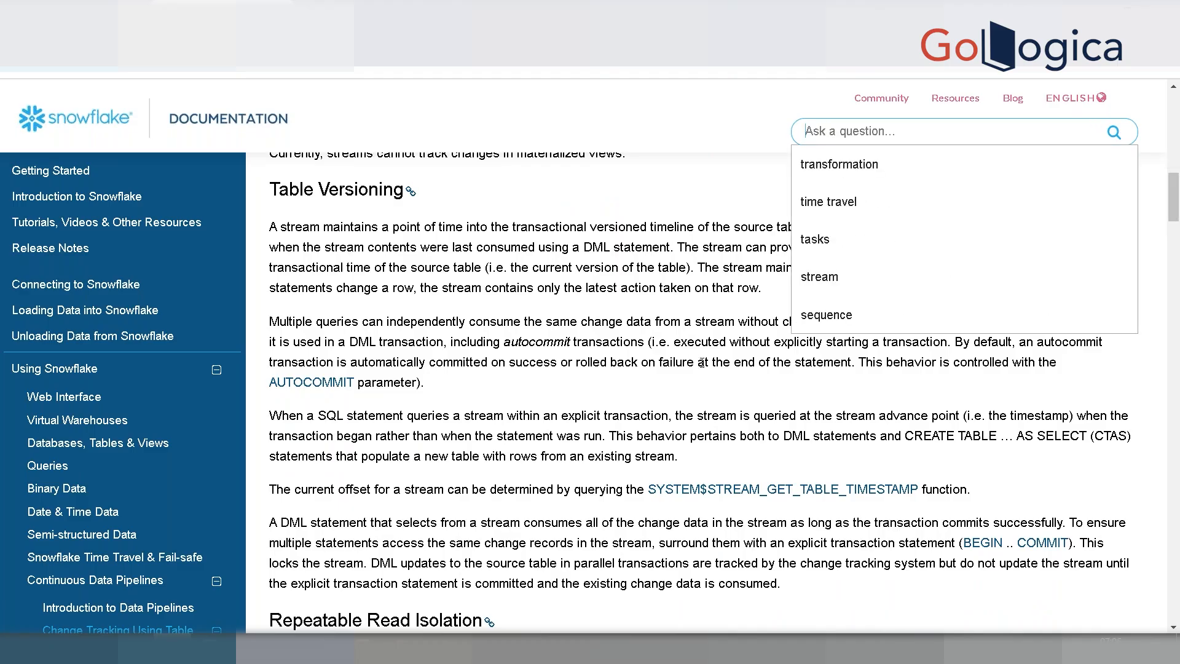
{"action": "left_click", "coordinate": [701, 363]}
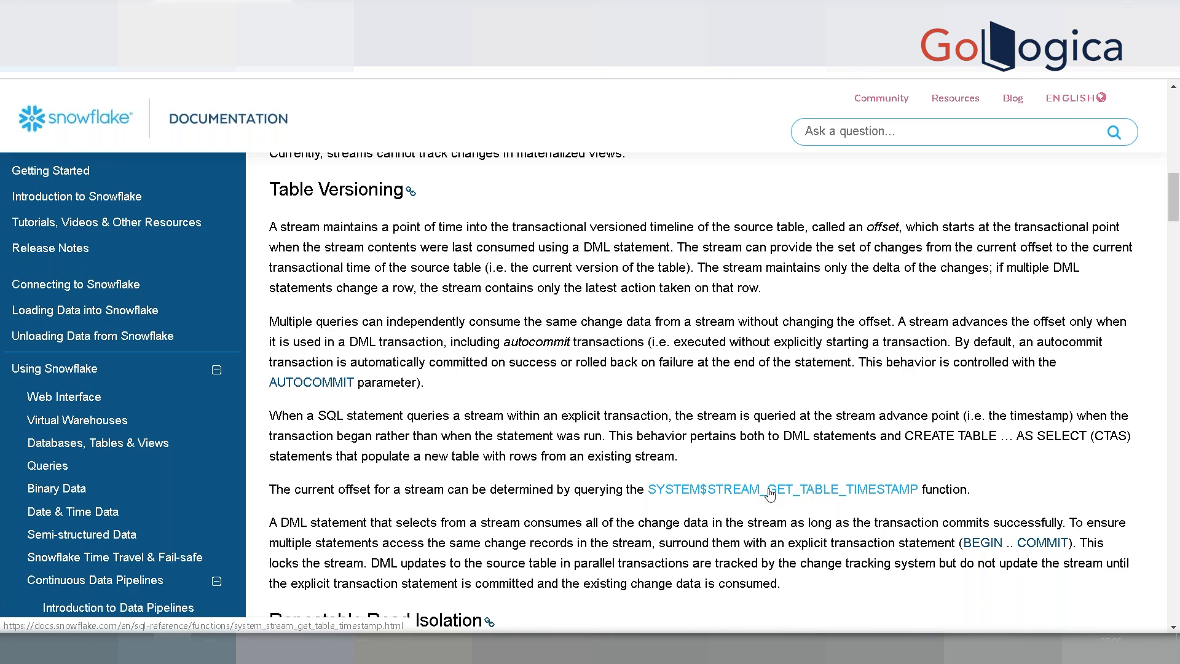
- Read the Repeatable Read Isolation example and the Stream Columns section on the metadata columns
{"action": "scroll", "coordinate": [770, 494], "scroll_direction": "down", "scroll_amount": 1}
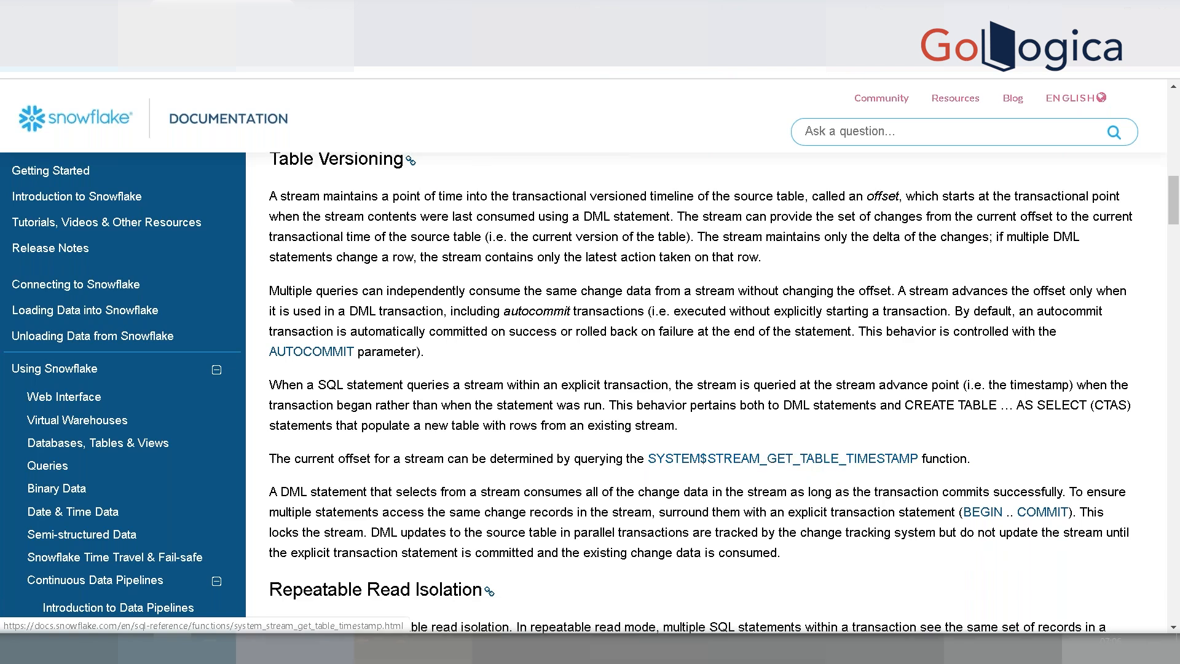
{"action": "scroll", "coordinate": [783, 458], "scroll_direction": "down", "scroll_amount": 1}
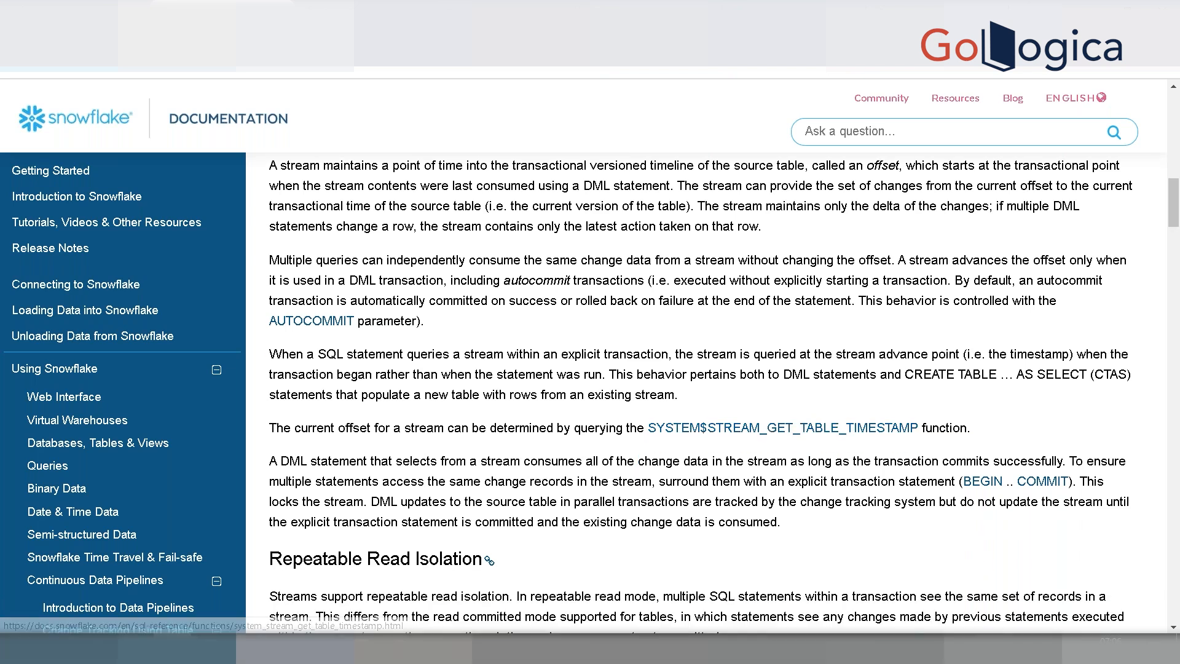
{"action": "scroll", "coordinate": [782, 428], "scroll_direction": "down", "scroll_amount": 2}
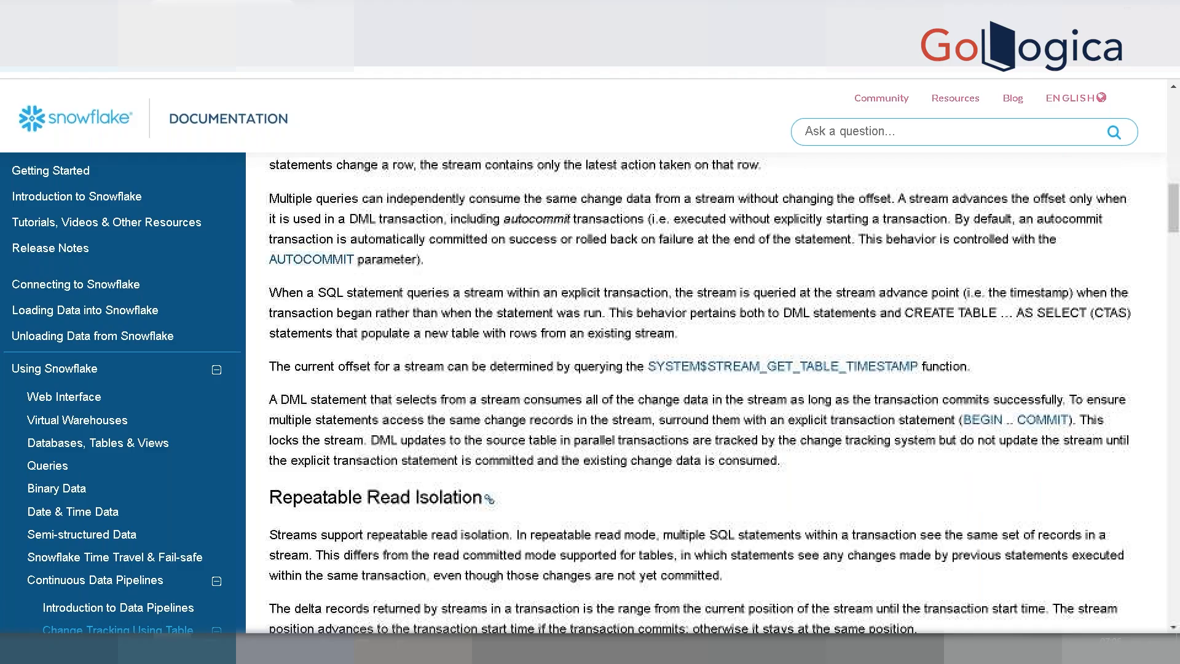
{"action": "scroll", "coordinate": [708, 408], "scroll_direction": "down", "scroll_amount": 10}
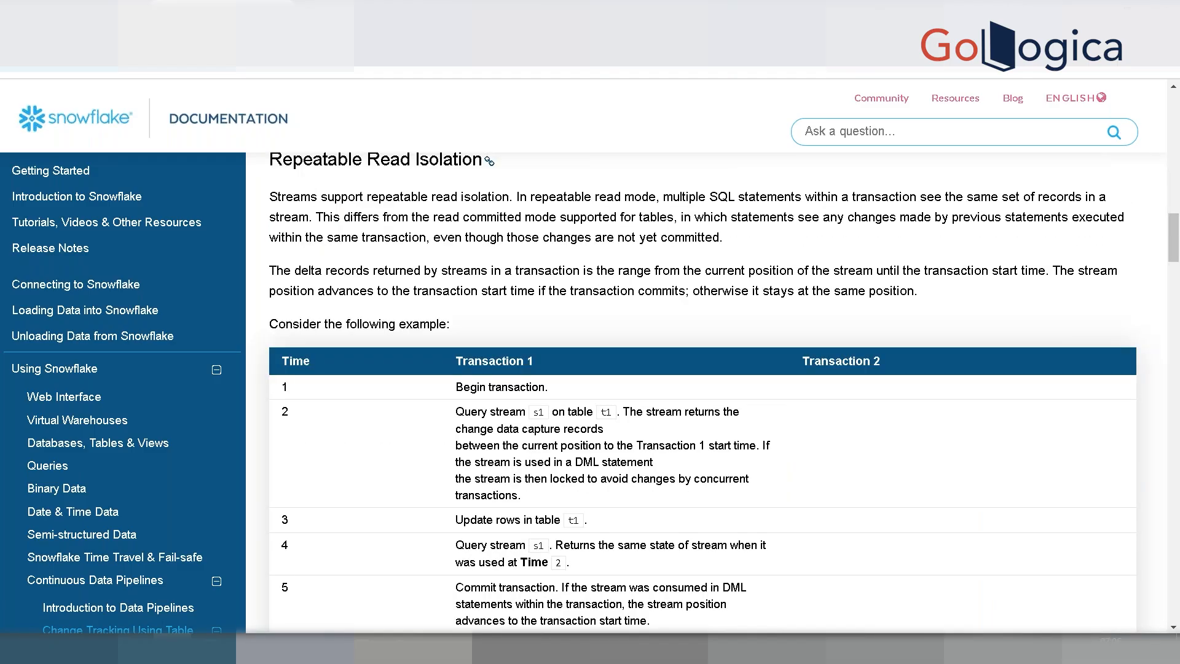
{"action": "scroll", "coordinate": [474, 246], "scroll_direction": "down", "scroll_amount": 10}
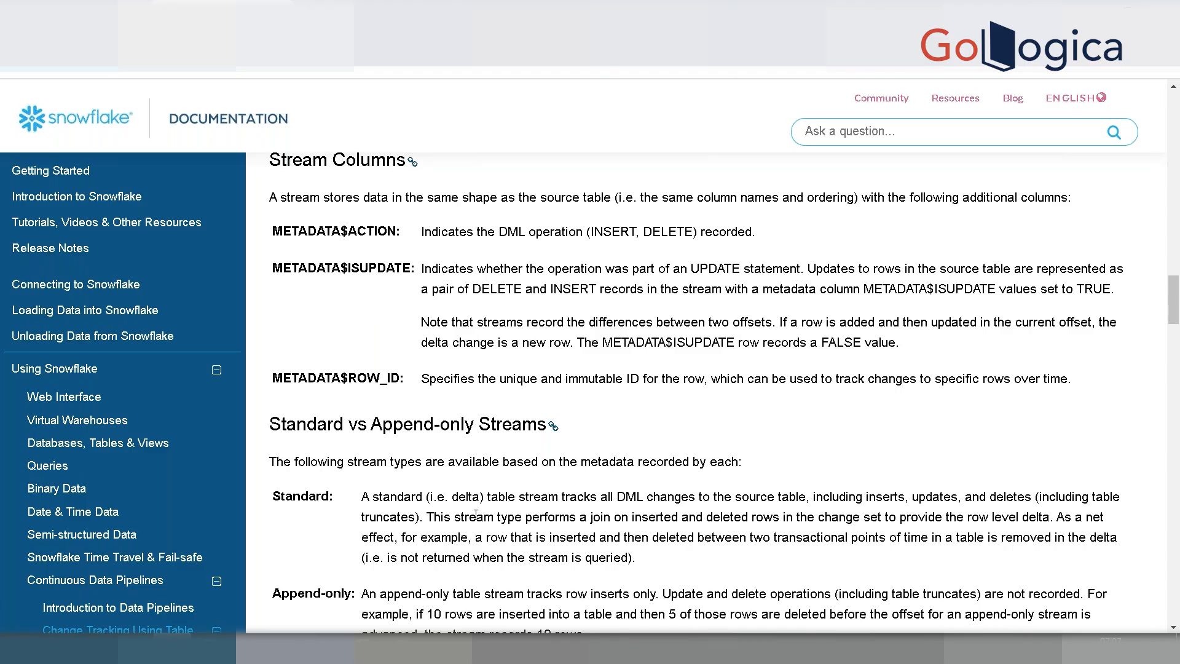
- Compare standard and append-only streams and examine the Data Flow diagram of table versions and stream contents
{"action": "scroll", "coordinate": [475, 515], "scroll_direction": "down", "scroll_amount": 3}
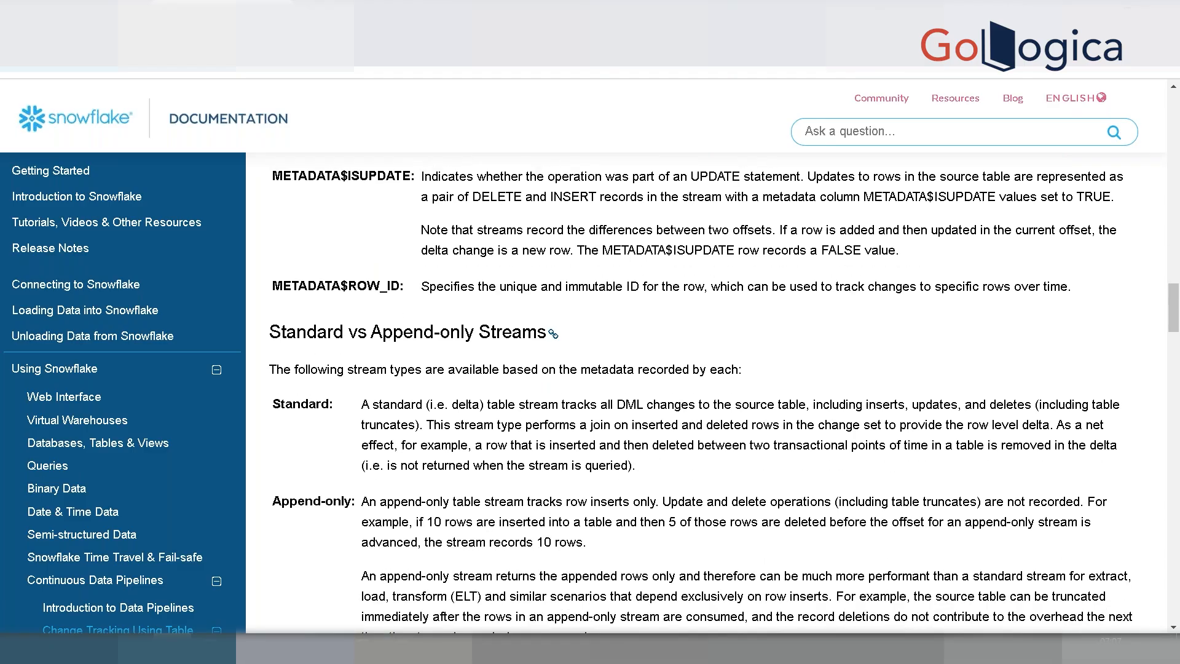
{"action": "scroll", "coordinate": [723, 390], "scroll_direction": "down", "scroll_amount": 1}
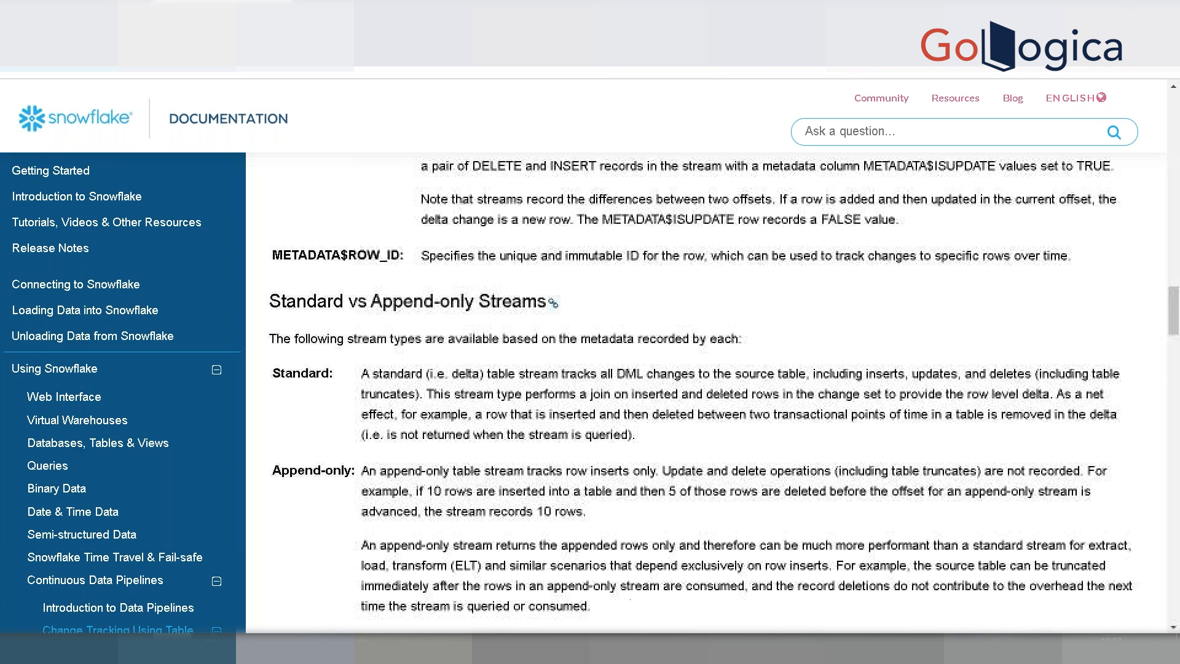
{"action": "scroll", "coordinate": [708, 408], "scroll_direction": "down", "scroll_amount": 3}
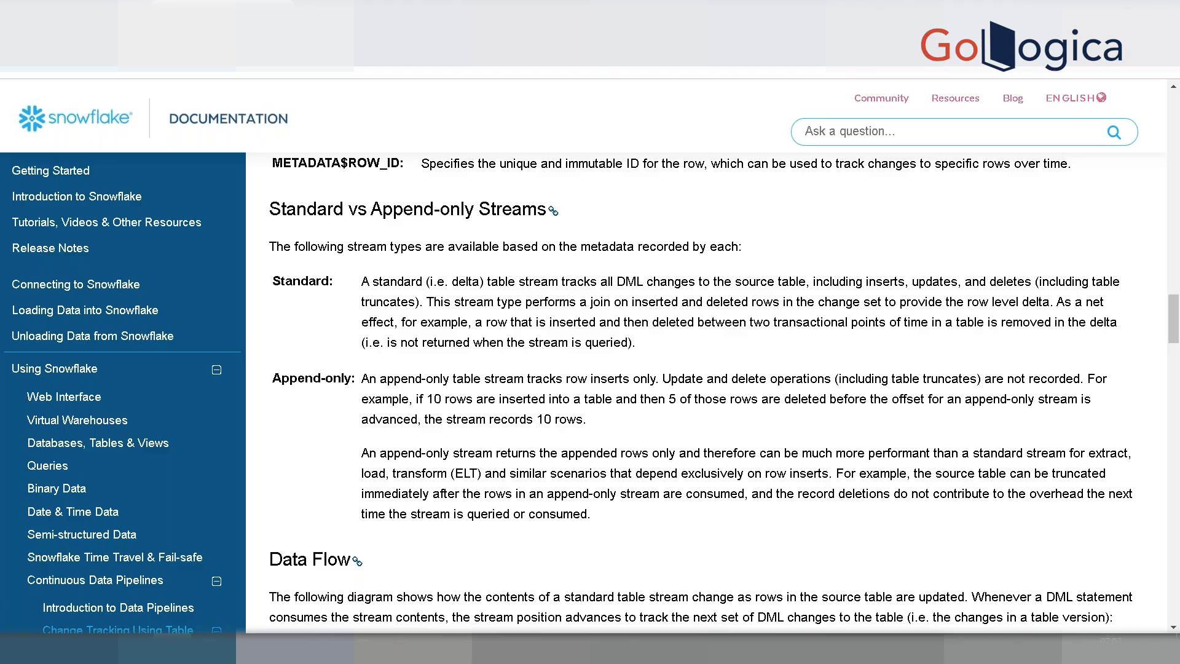
{"action": "scroll", "coordinate": [725, 391], "scroll_direction": "down", "scroll_amount": 1}
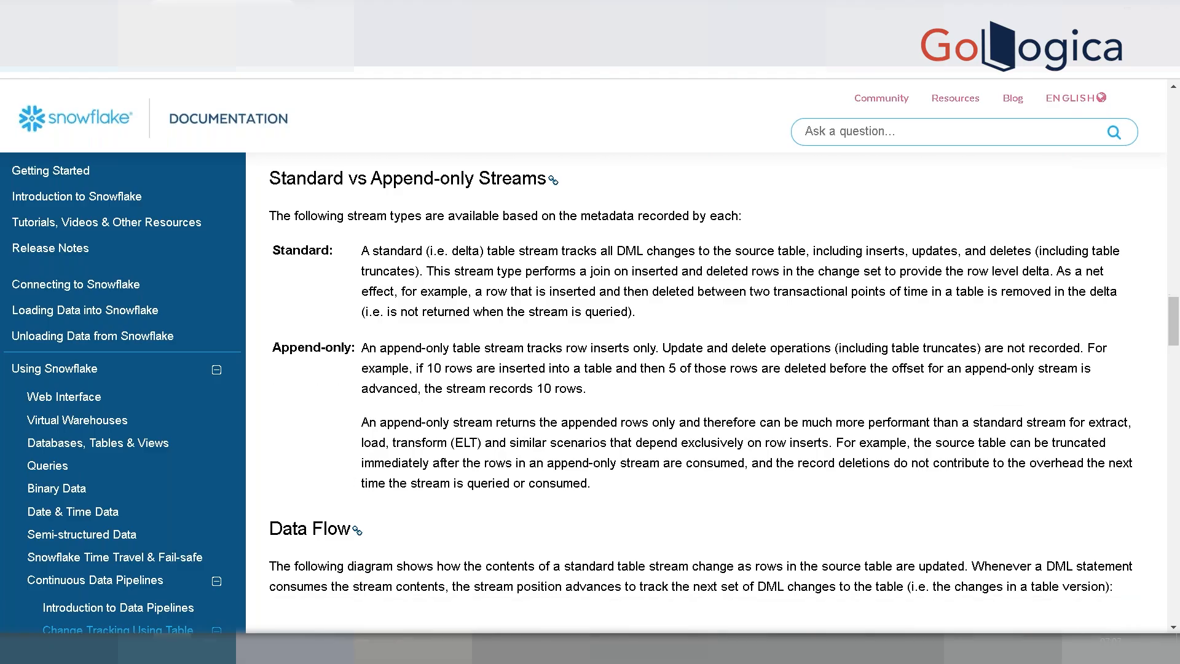
{"action": "scroll", "coordinate": [709, 408], "scroll_direction": "down", "scroll_amount": 1}
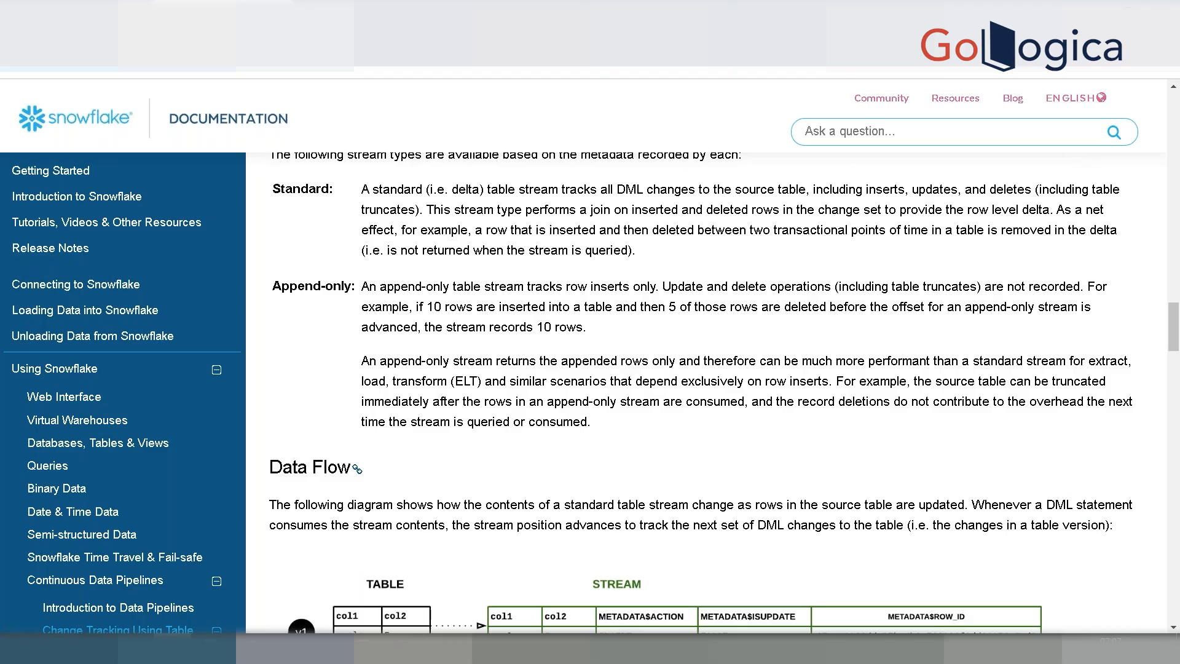
{"action": "scroll", "coordinate": [725, 393], "scroll_direction": "down", "scroll_amount": 1}
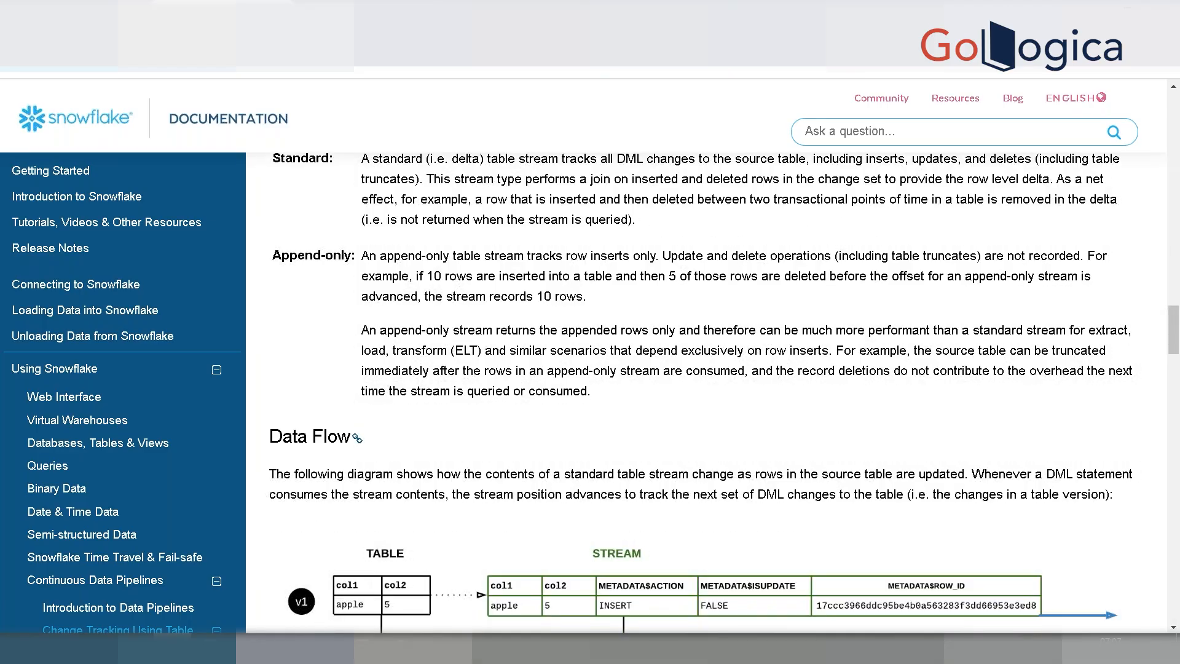
{"action": "scroll", "coordinate": [713, 393], "scroll_direction": "down", "scroll_amount": 2}
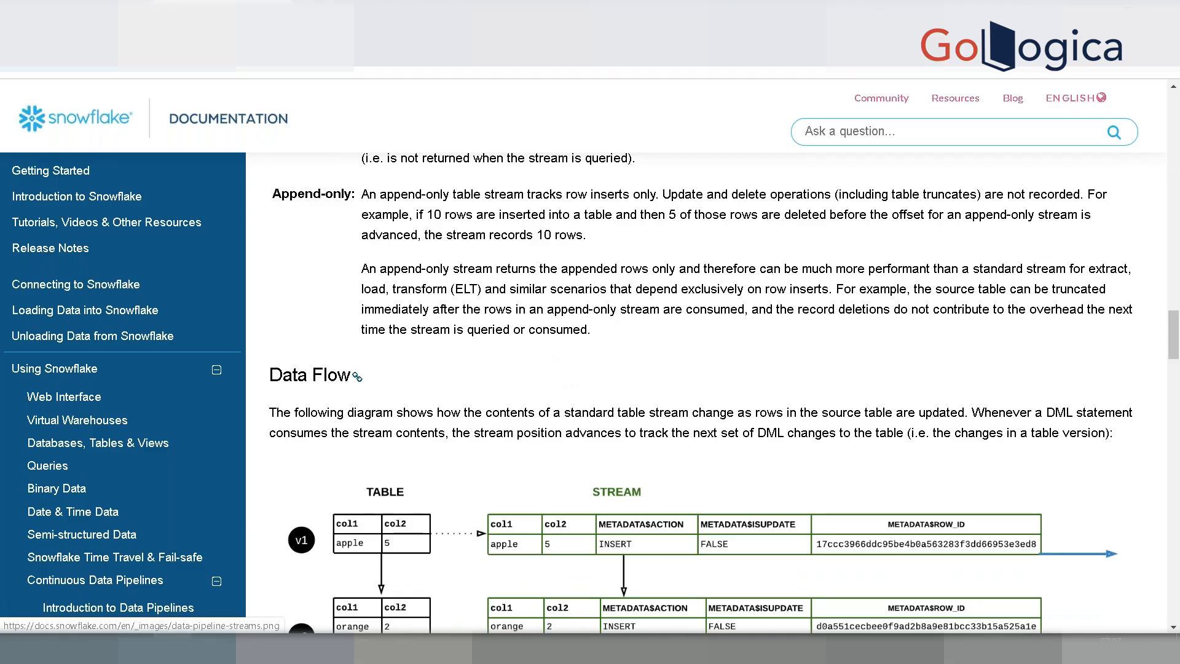
{"action": "scroll", "coordinate": [463, 492], "scroll_direction": "down", "scroll_amount": 4}
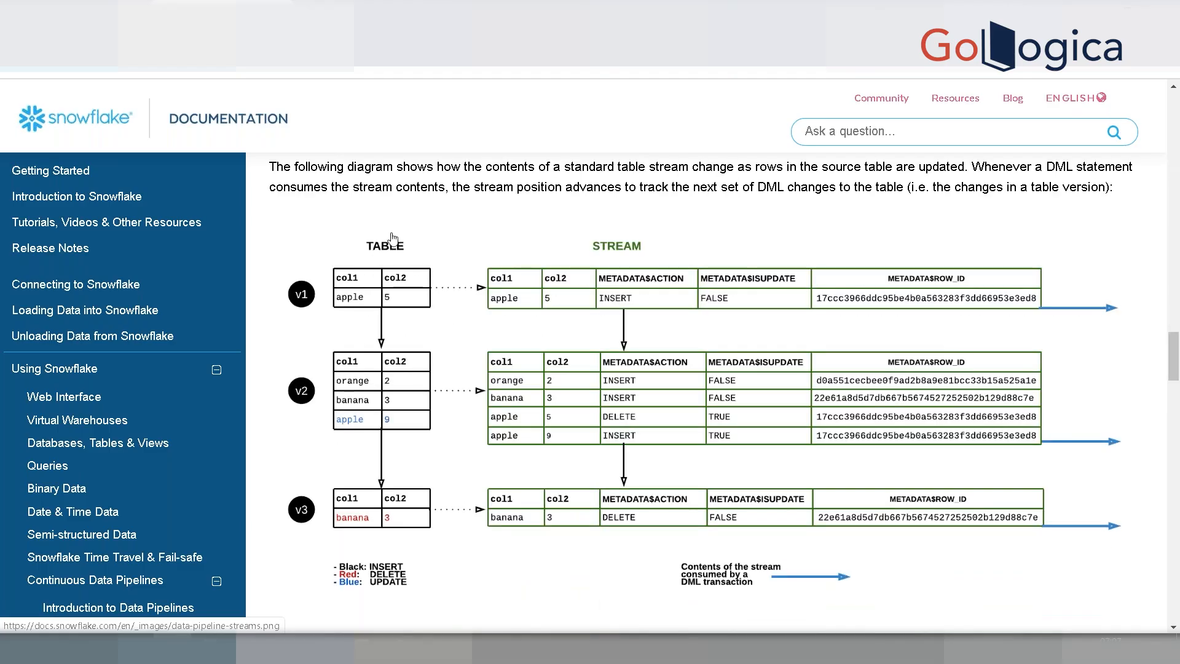